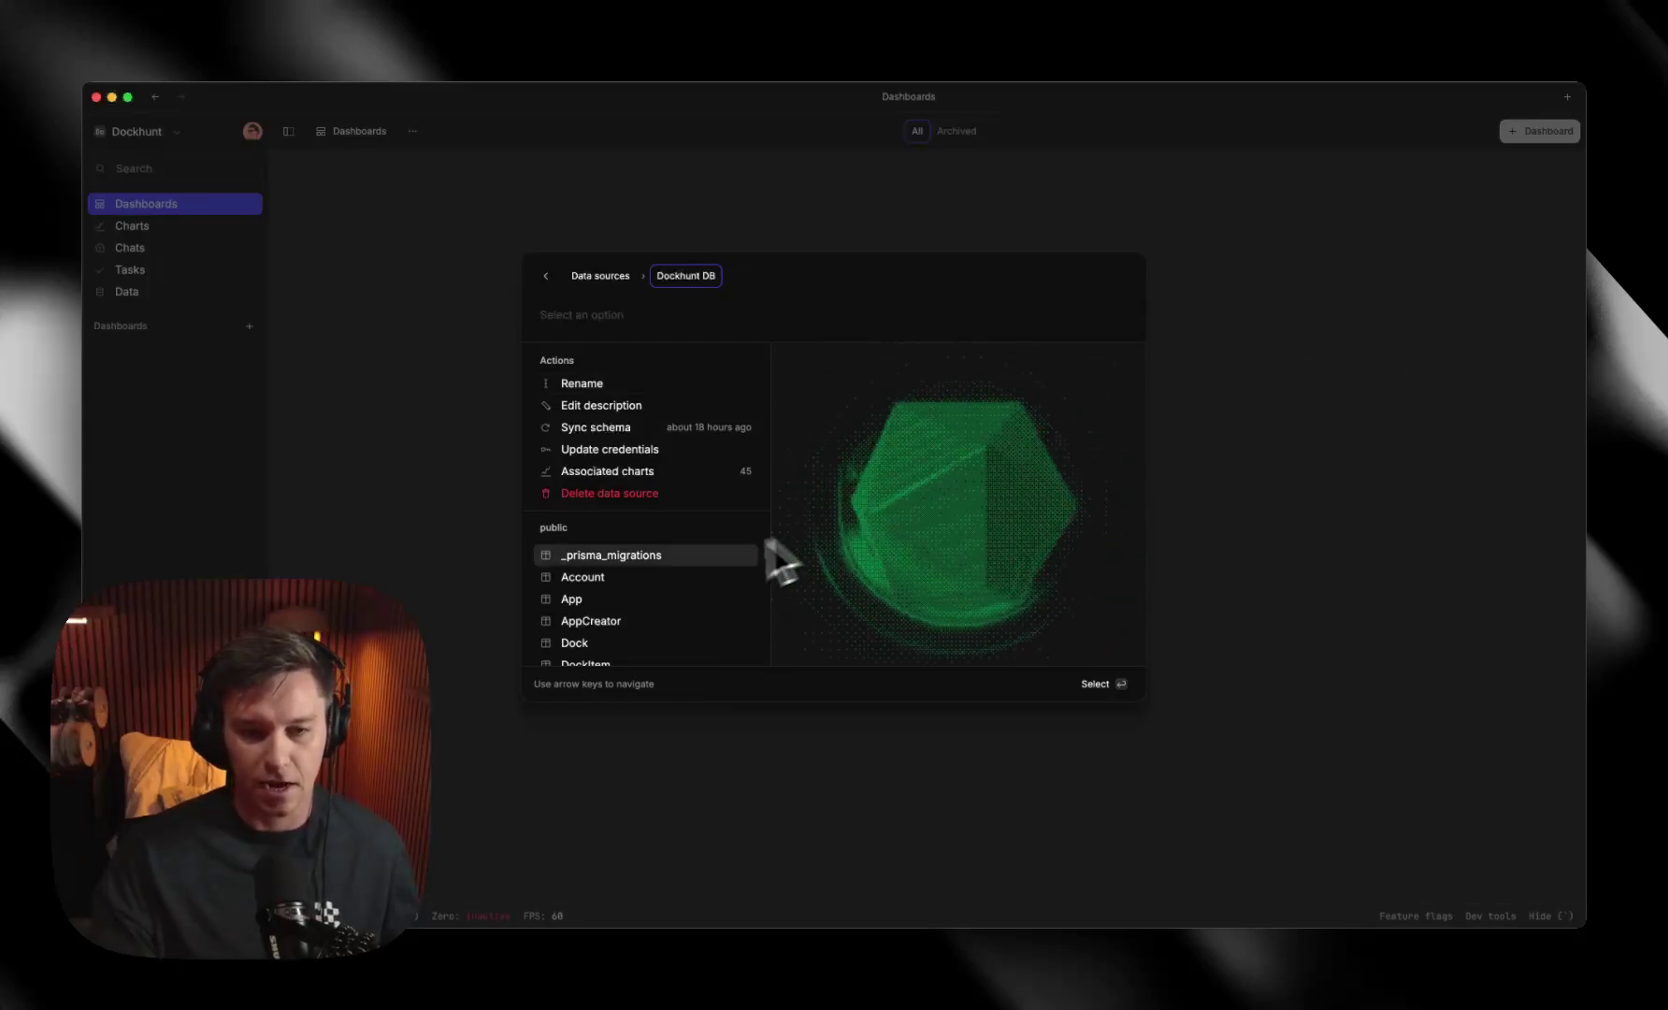
Step: Browse the available tables in the Dockhunt DB data source and close its details
{"action": "scroll", "coordinate": [674, 573], "scroll_direction": "down", "scroll_amount": 3}
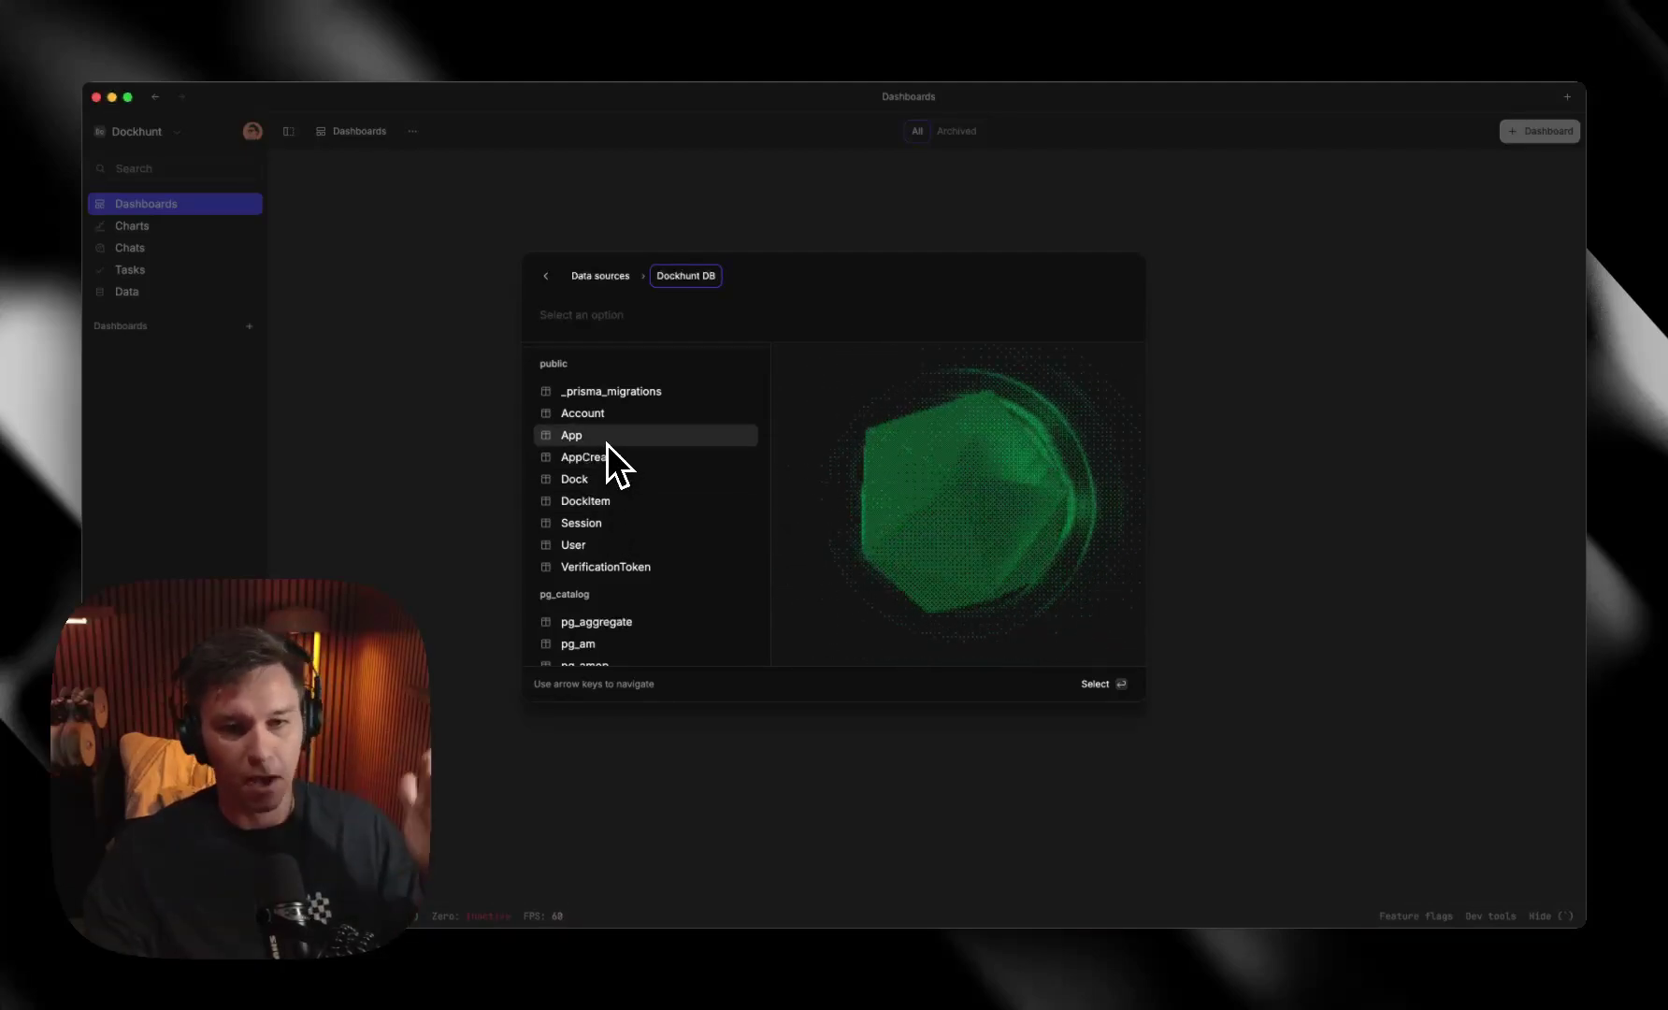
{"action": "scroll", "coordinate": [607, 443], "scroll_direction": "up", "scroll_amount": 4}
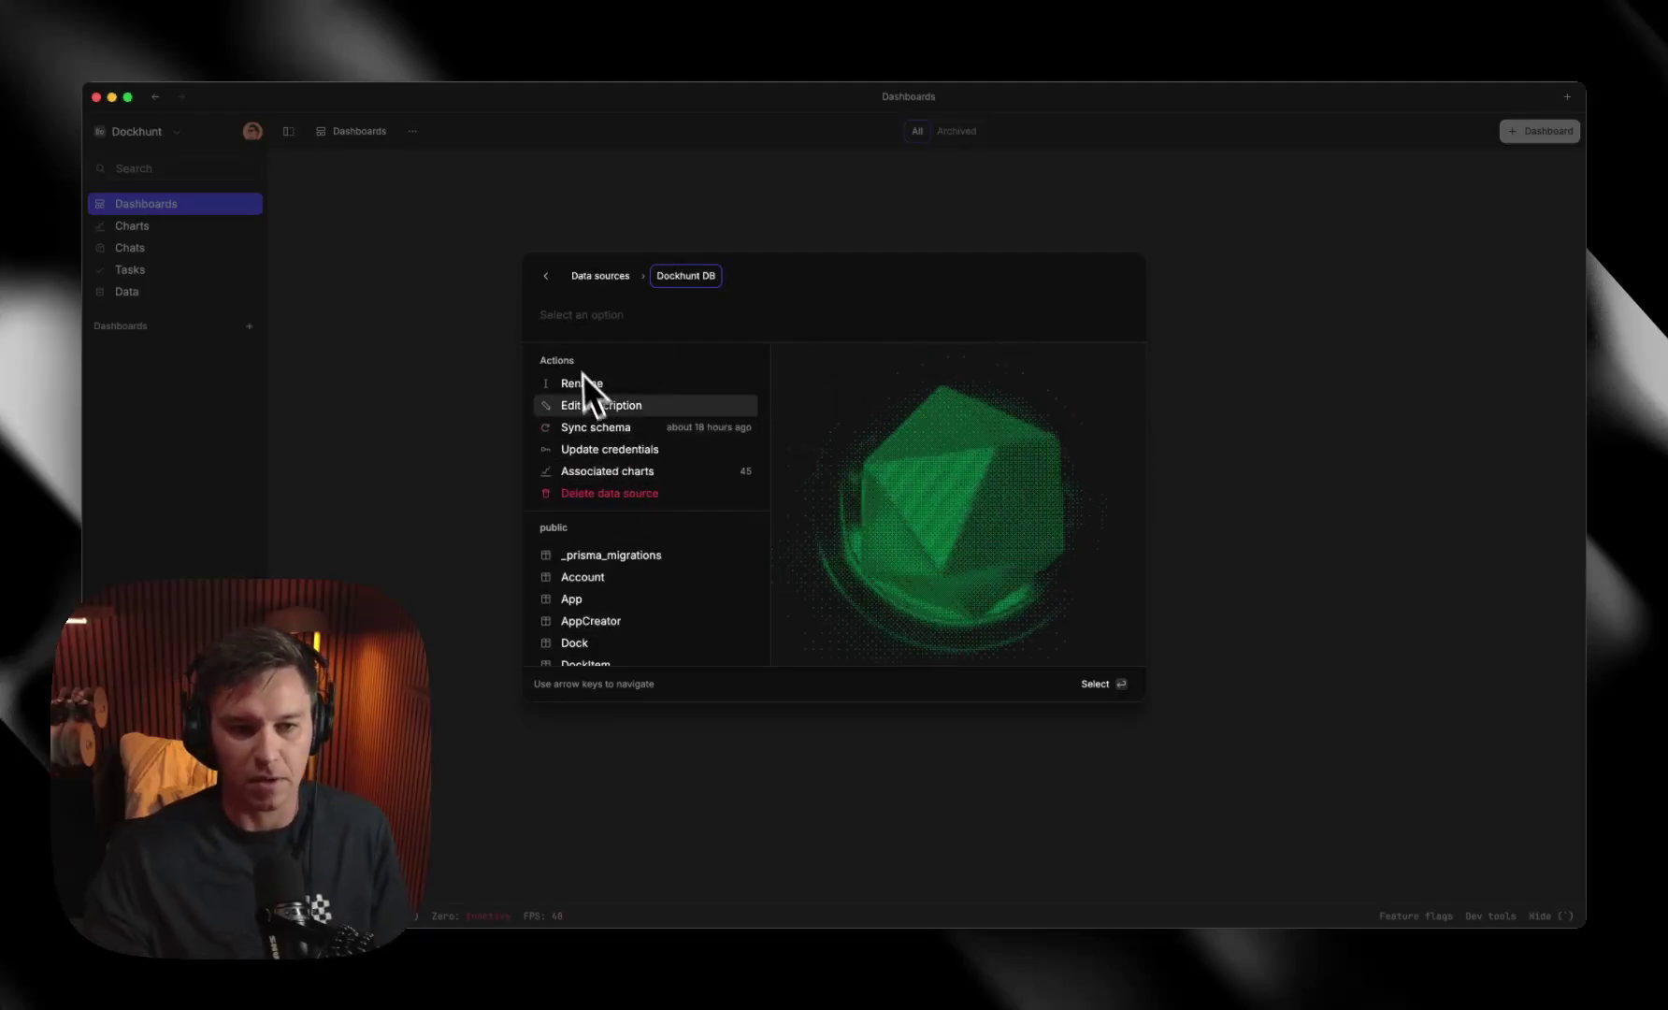
{"action": "left_click", "coordinate": [483, 289]}
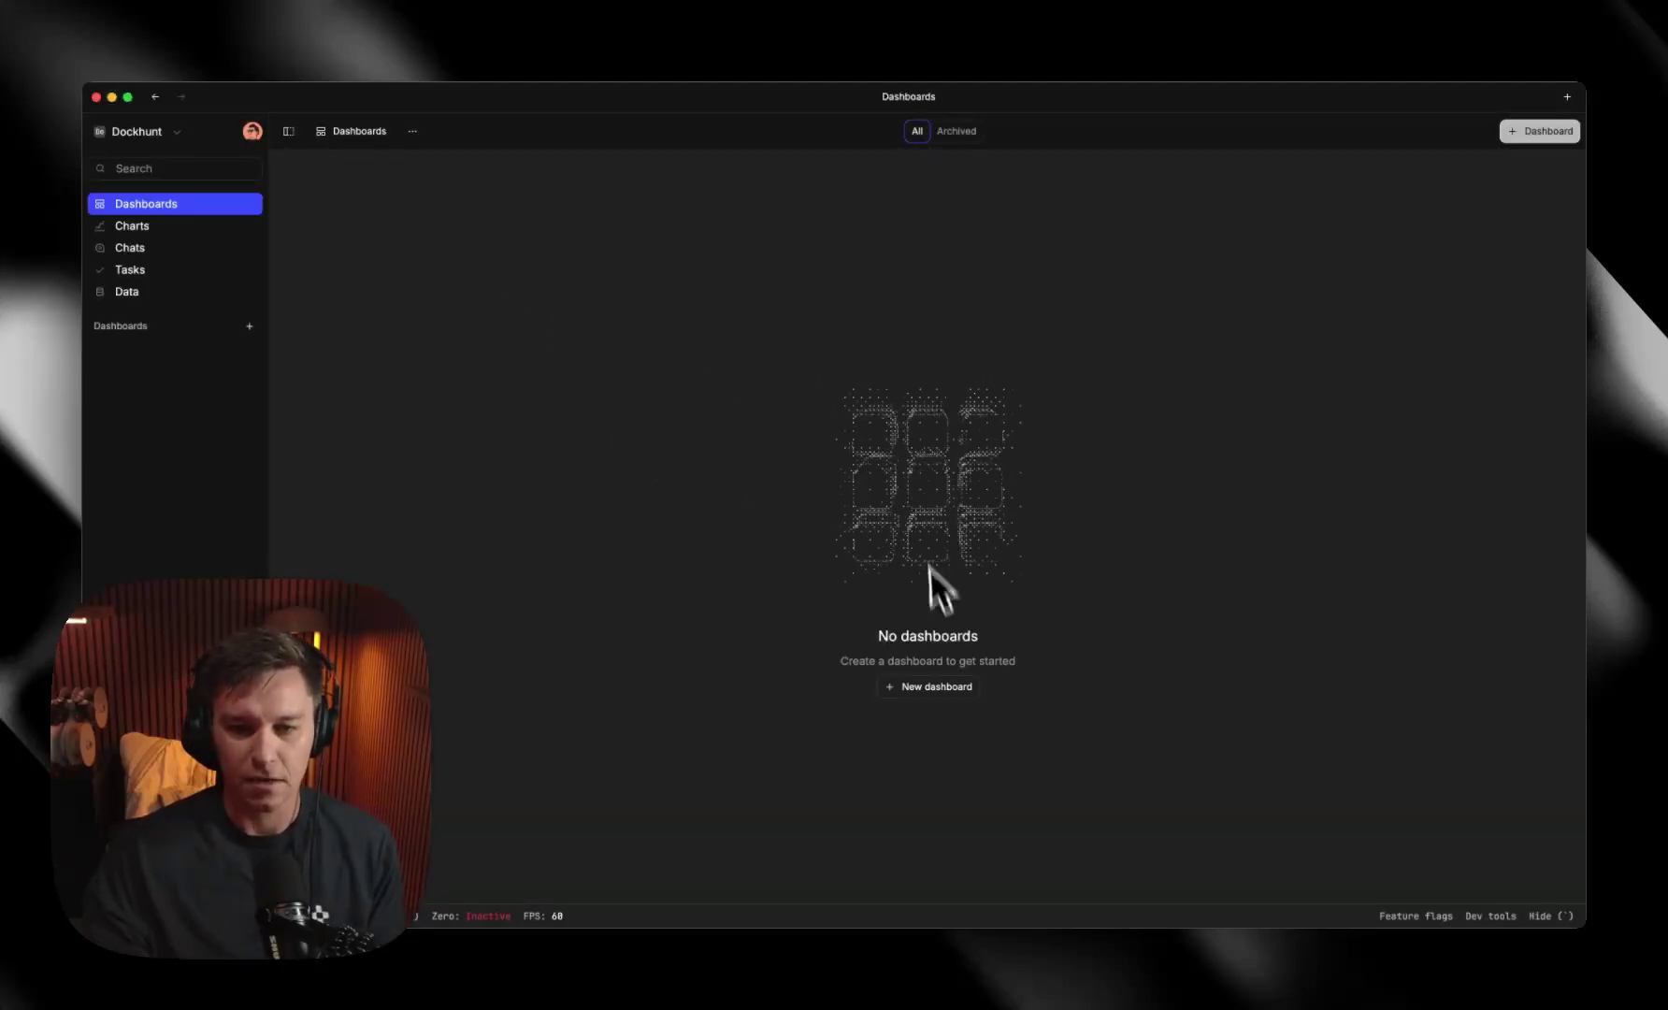
Step: Create a dashboard titled KPIs and generate its first chart from the prompt "User signups over time"
{"action": "left_click", "coordinate": [939, 692]}
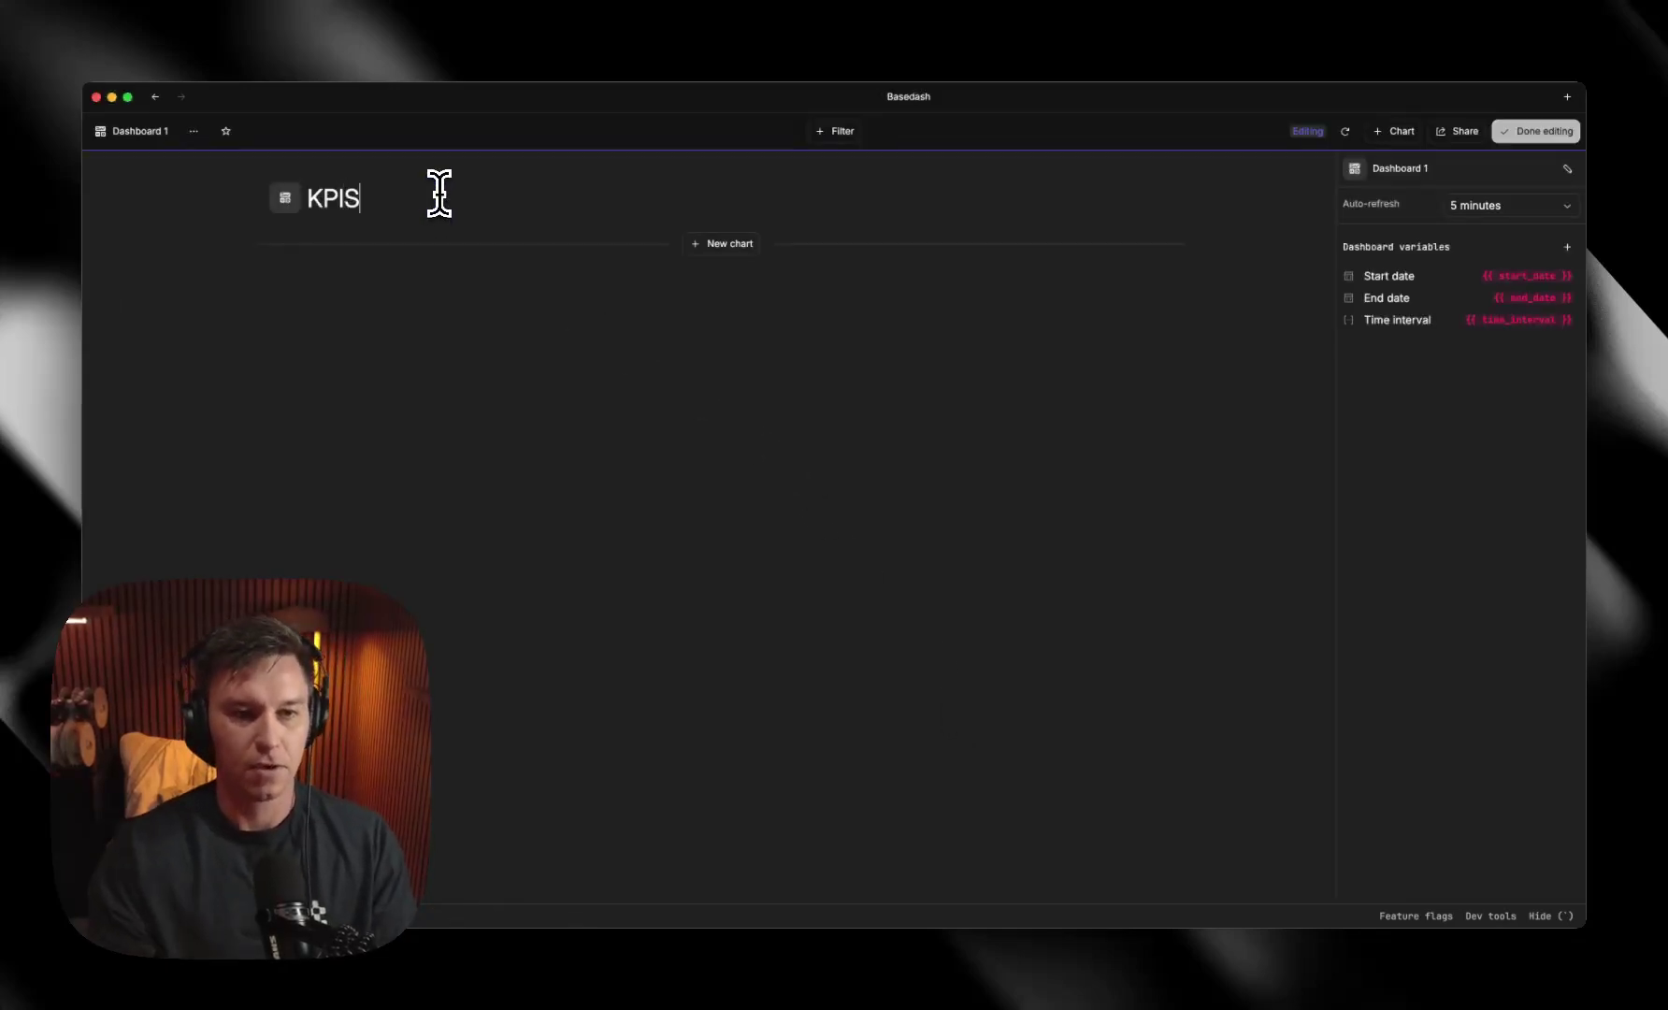
{"action": "left_click", "coordinate": [731, 245]}
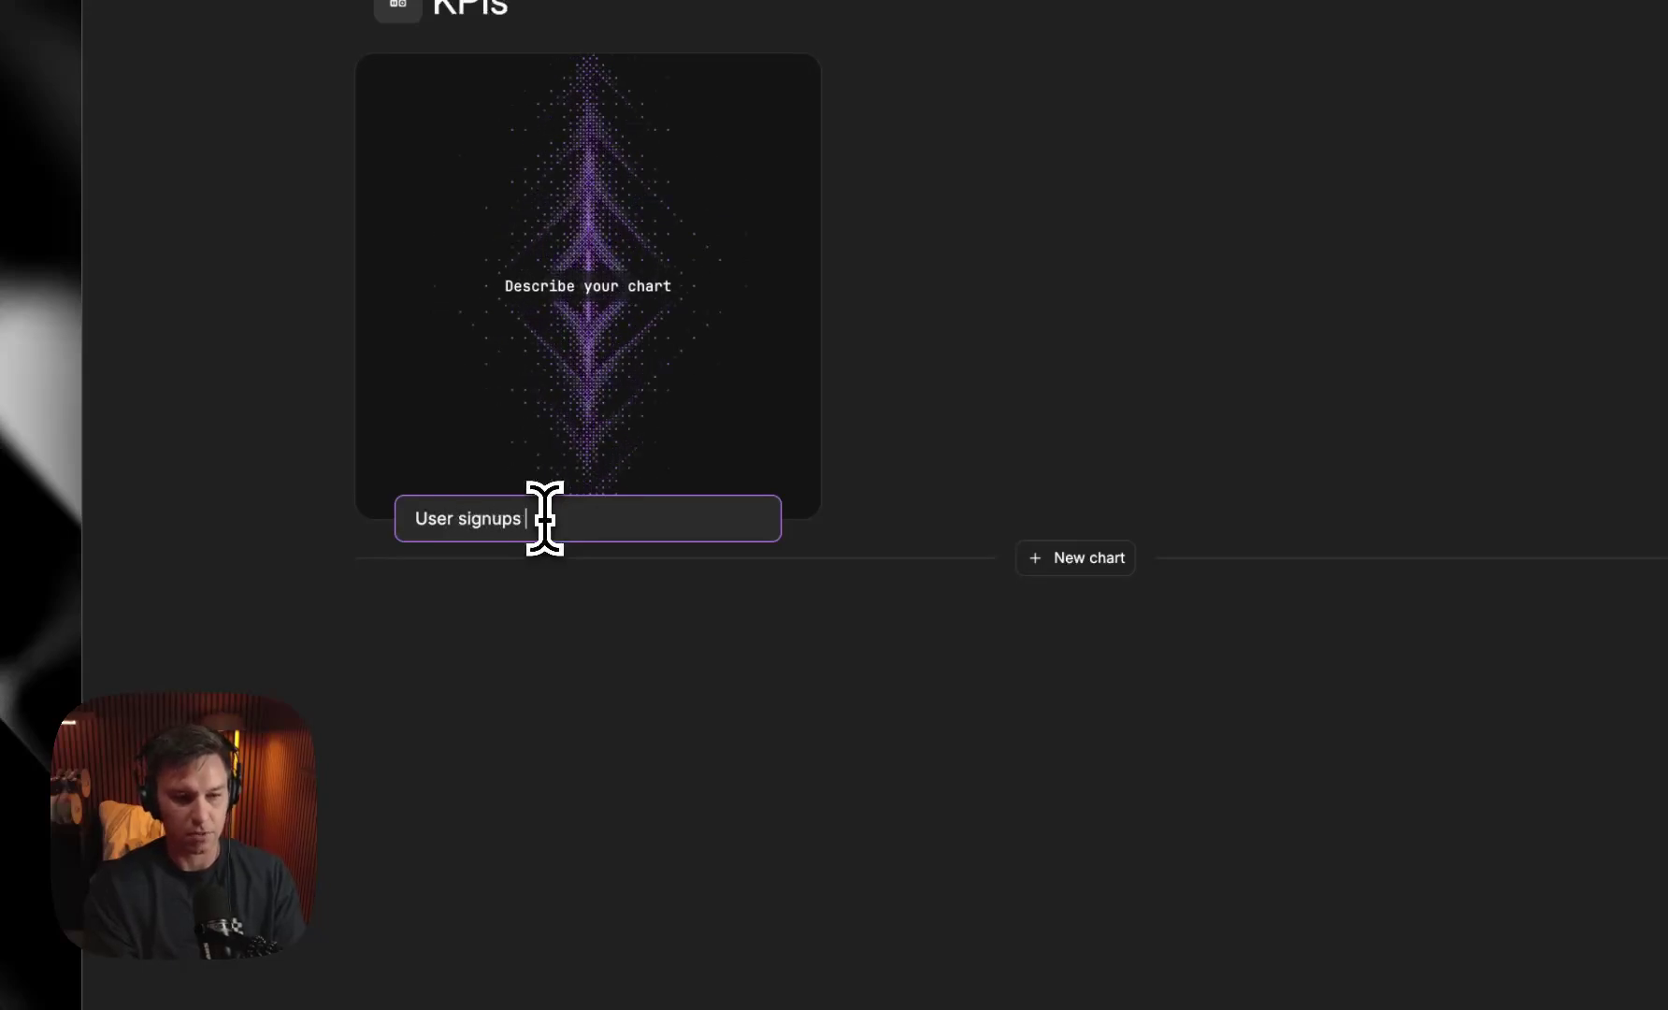
{"action": "type", "text": "User signups over time"}
{"action": "key", "text": "Return"}
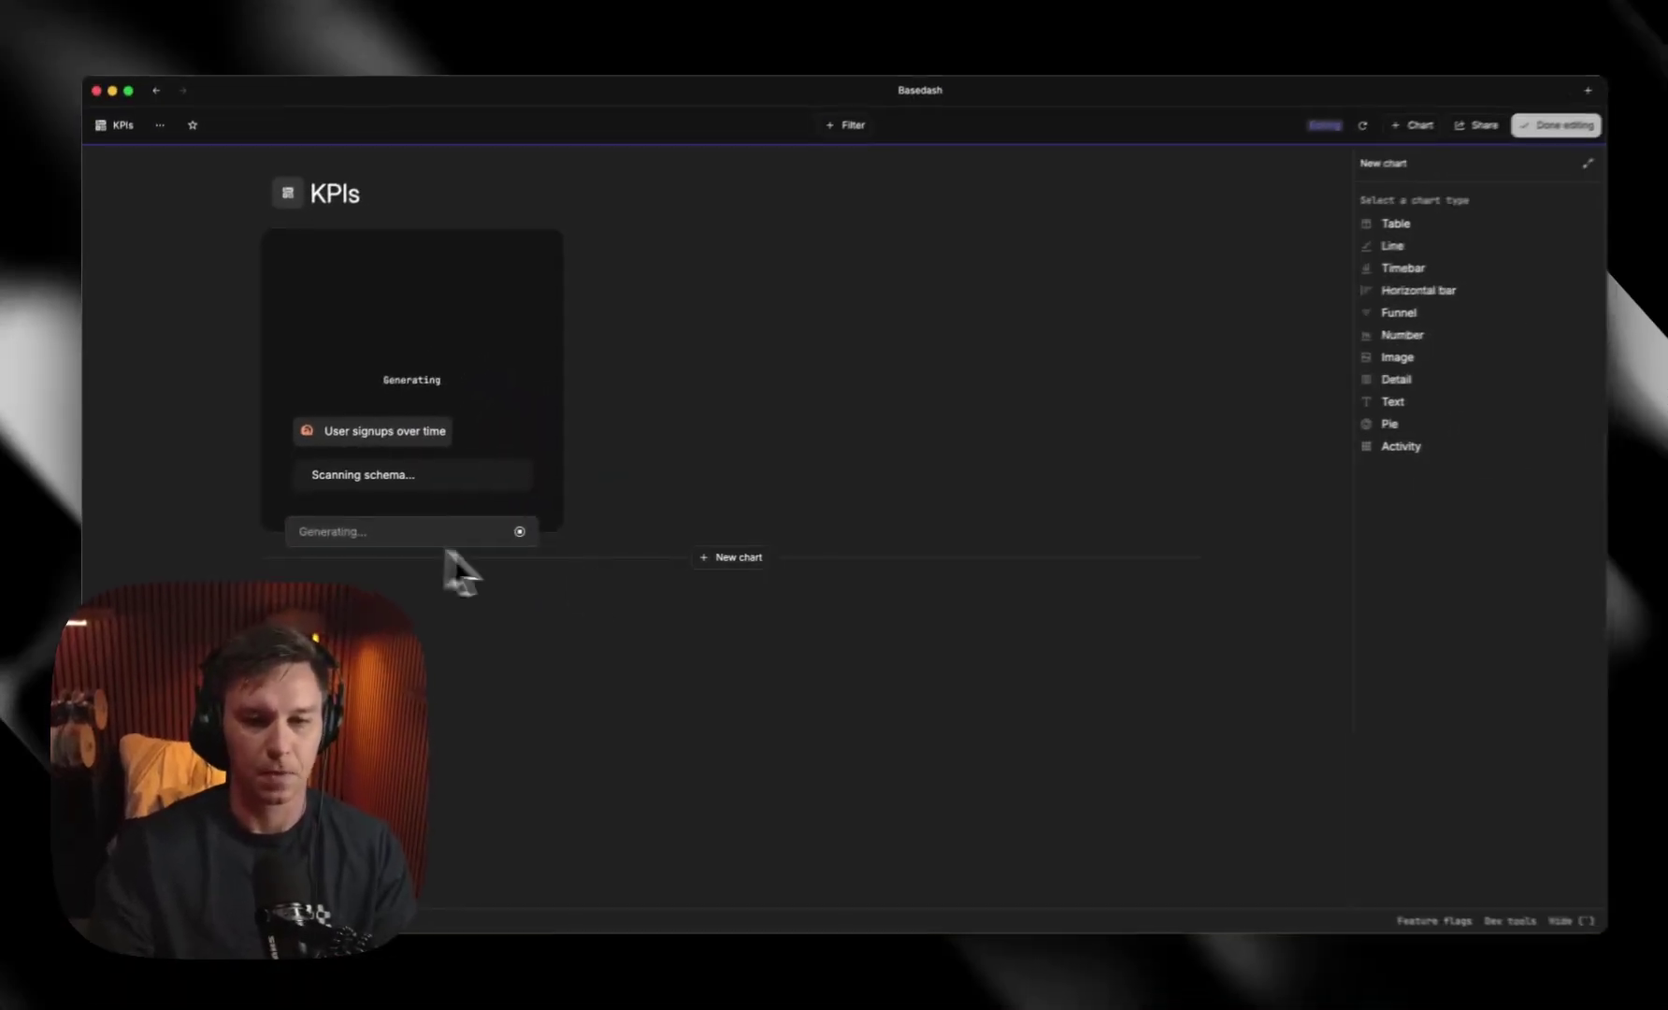
Step: Add a second chart generated from the prompt "How many users do I have total"
{"action": "left_click", "coordinate": [1089, 557]}
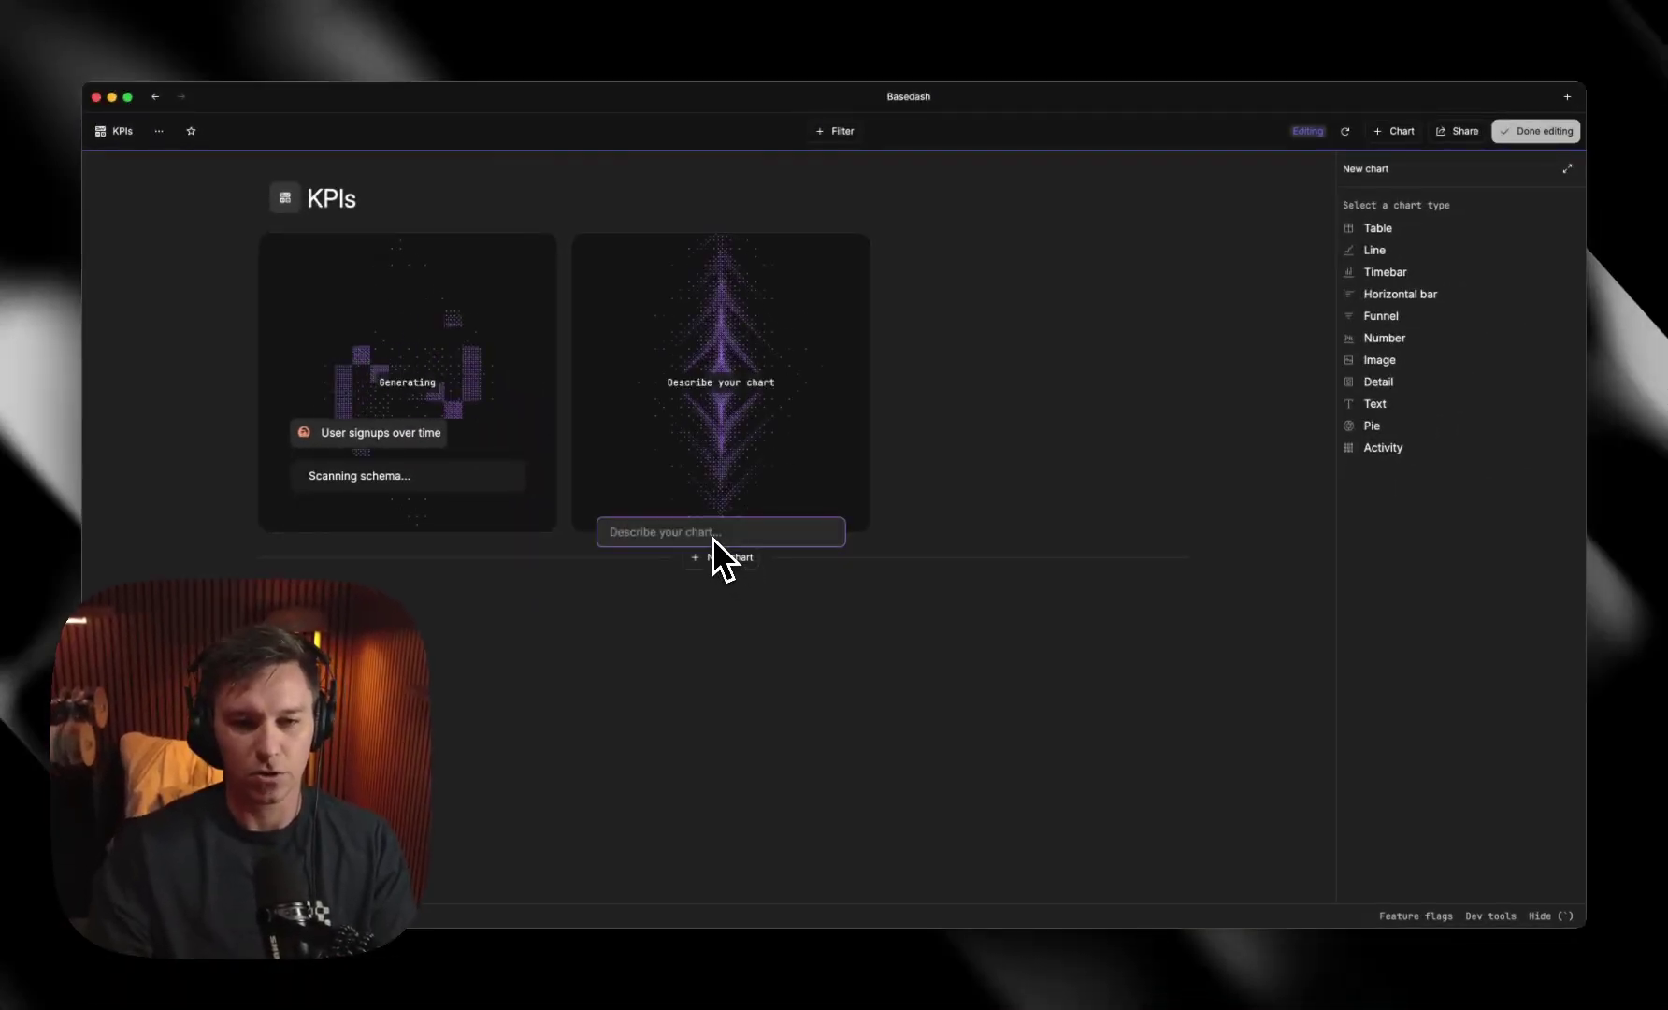
{"action": "type", "text": "How many us"}
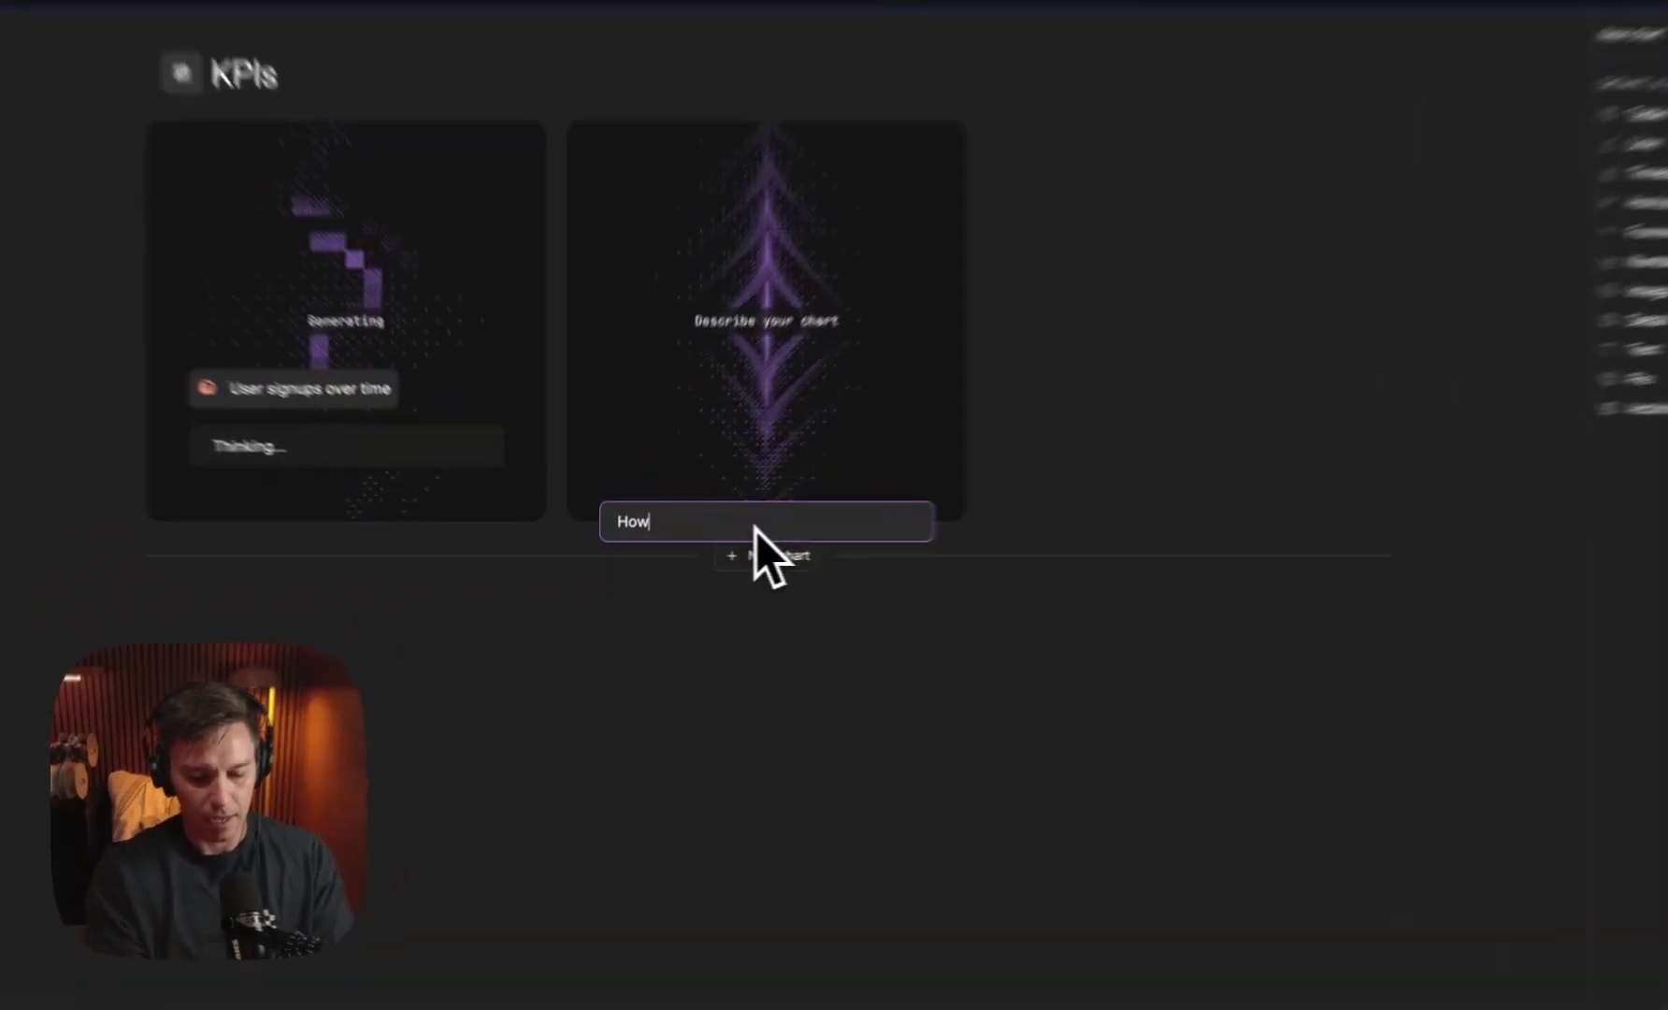
{"action": "type", "text": "ers"}
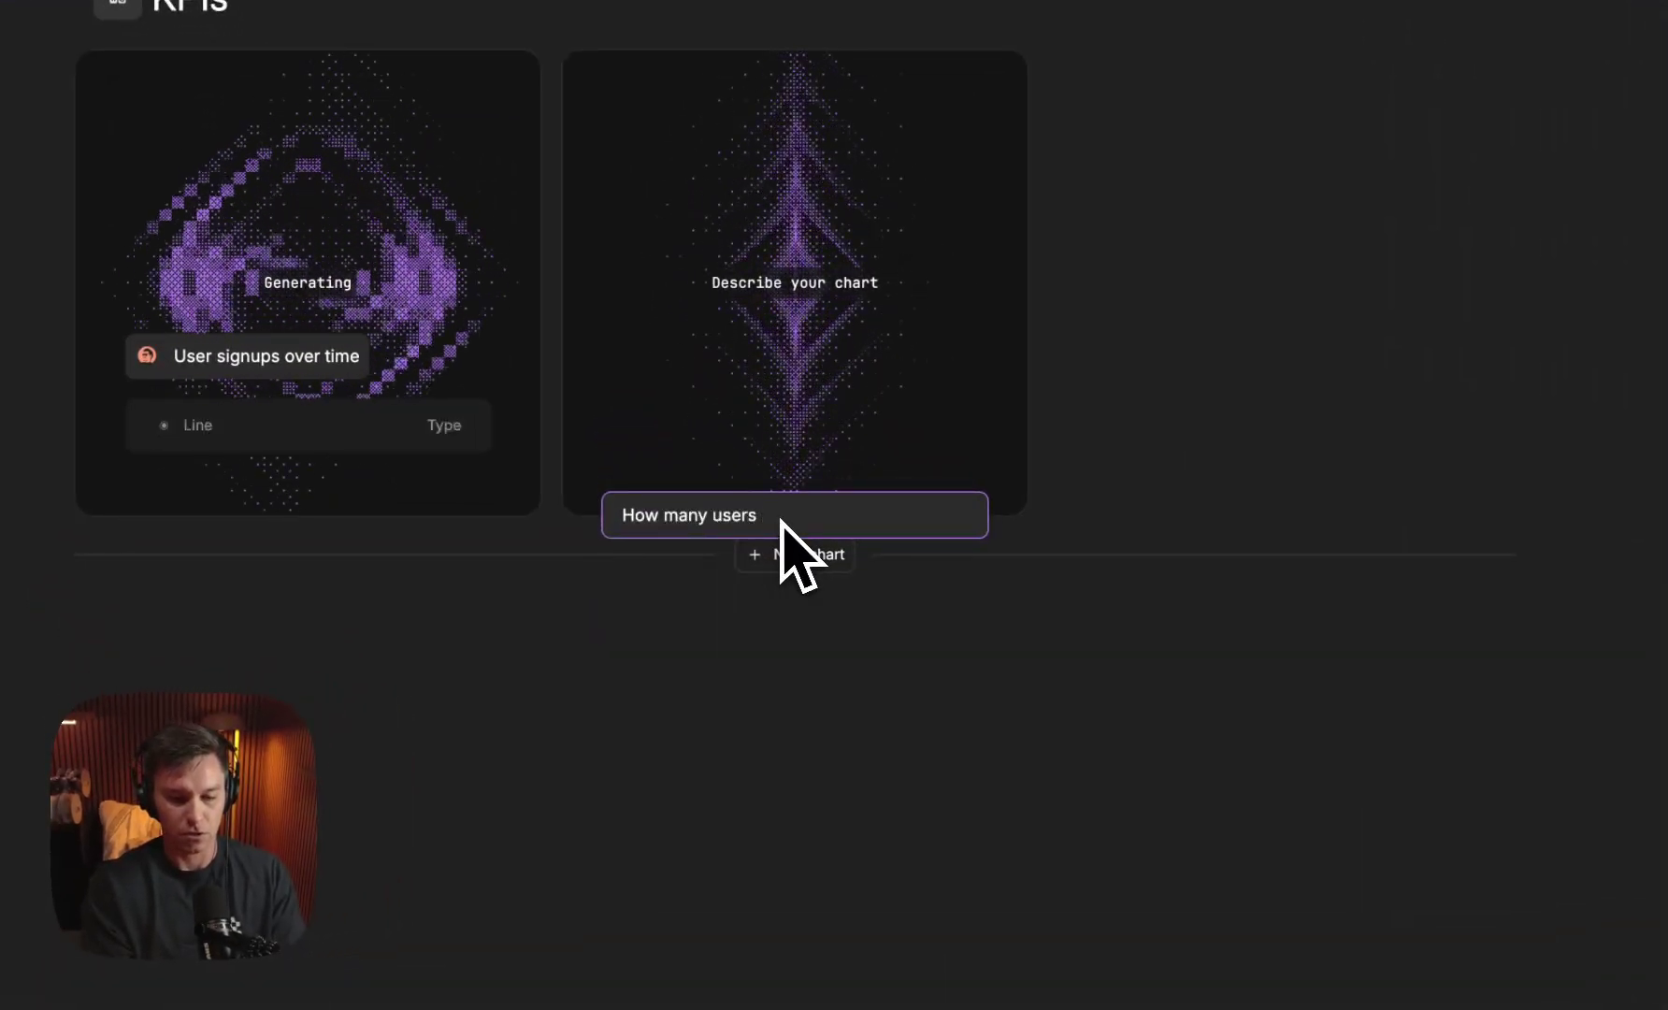
{"action": "type", "text": " do I have to"}
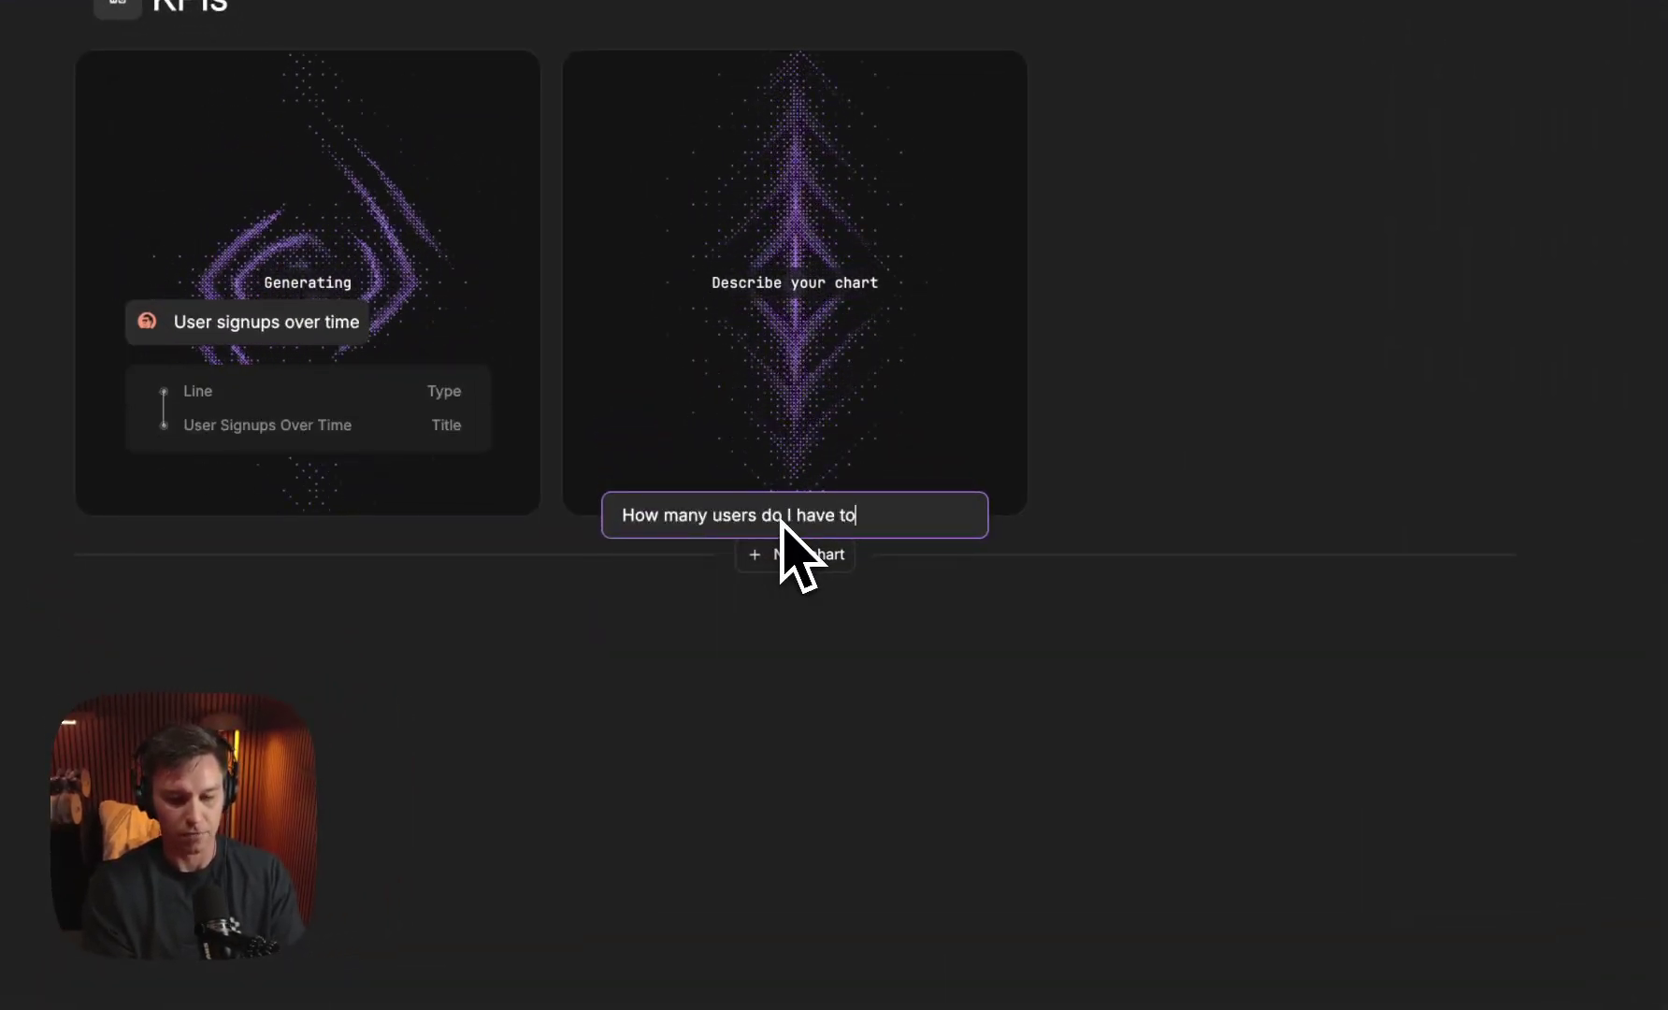
{"action": "type", "text": "tal"}
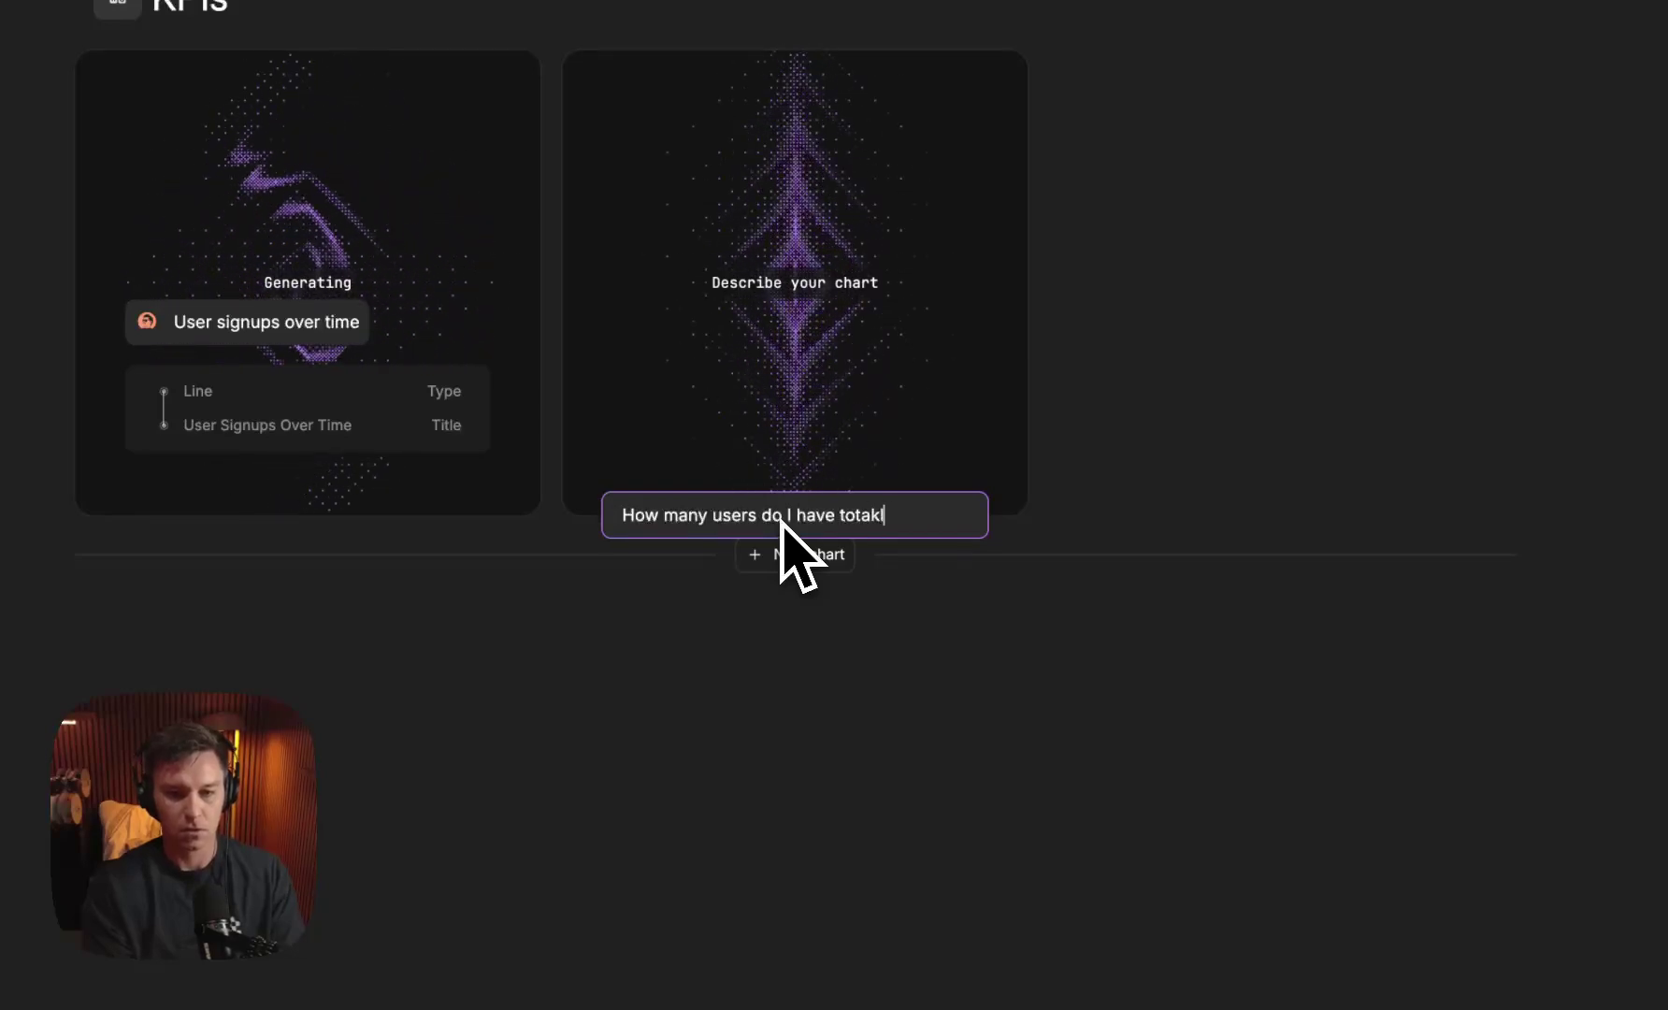
{"action": "key", "text": "Return"}
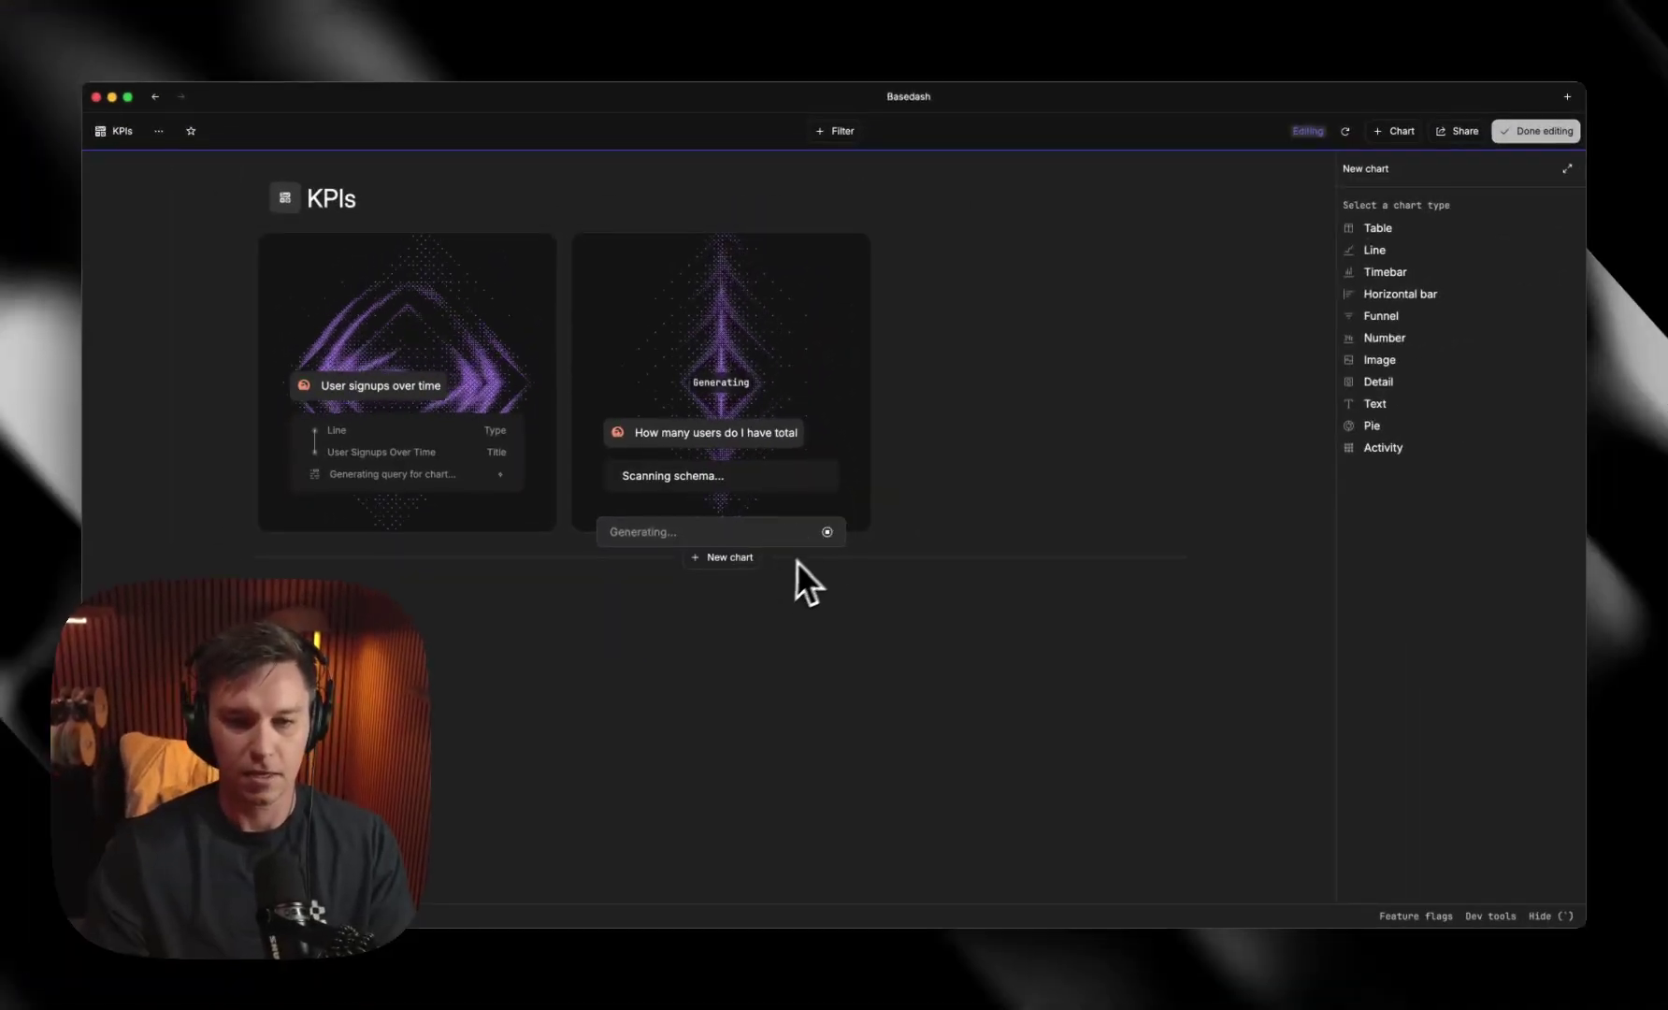
Step: Add a third chart generated from the prompt "How many apps have been added to my database" and deselect it
{"action": "left_click", "coordinate": [720, 557]}
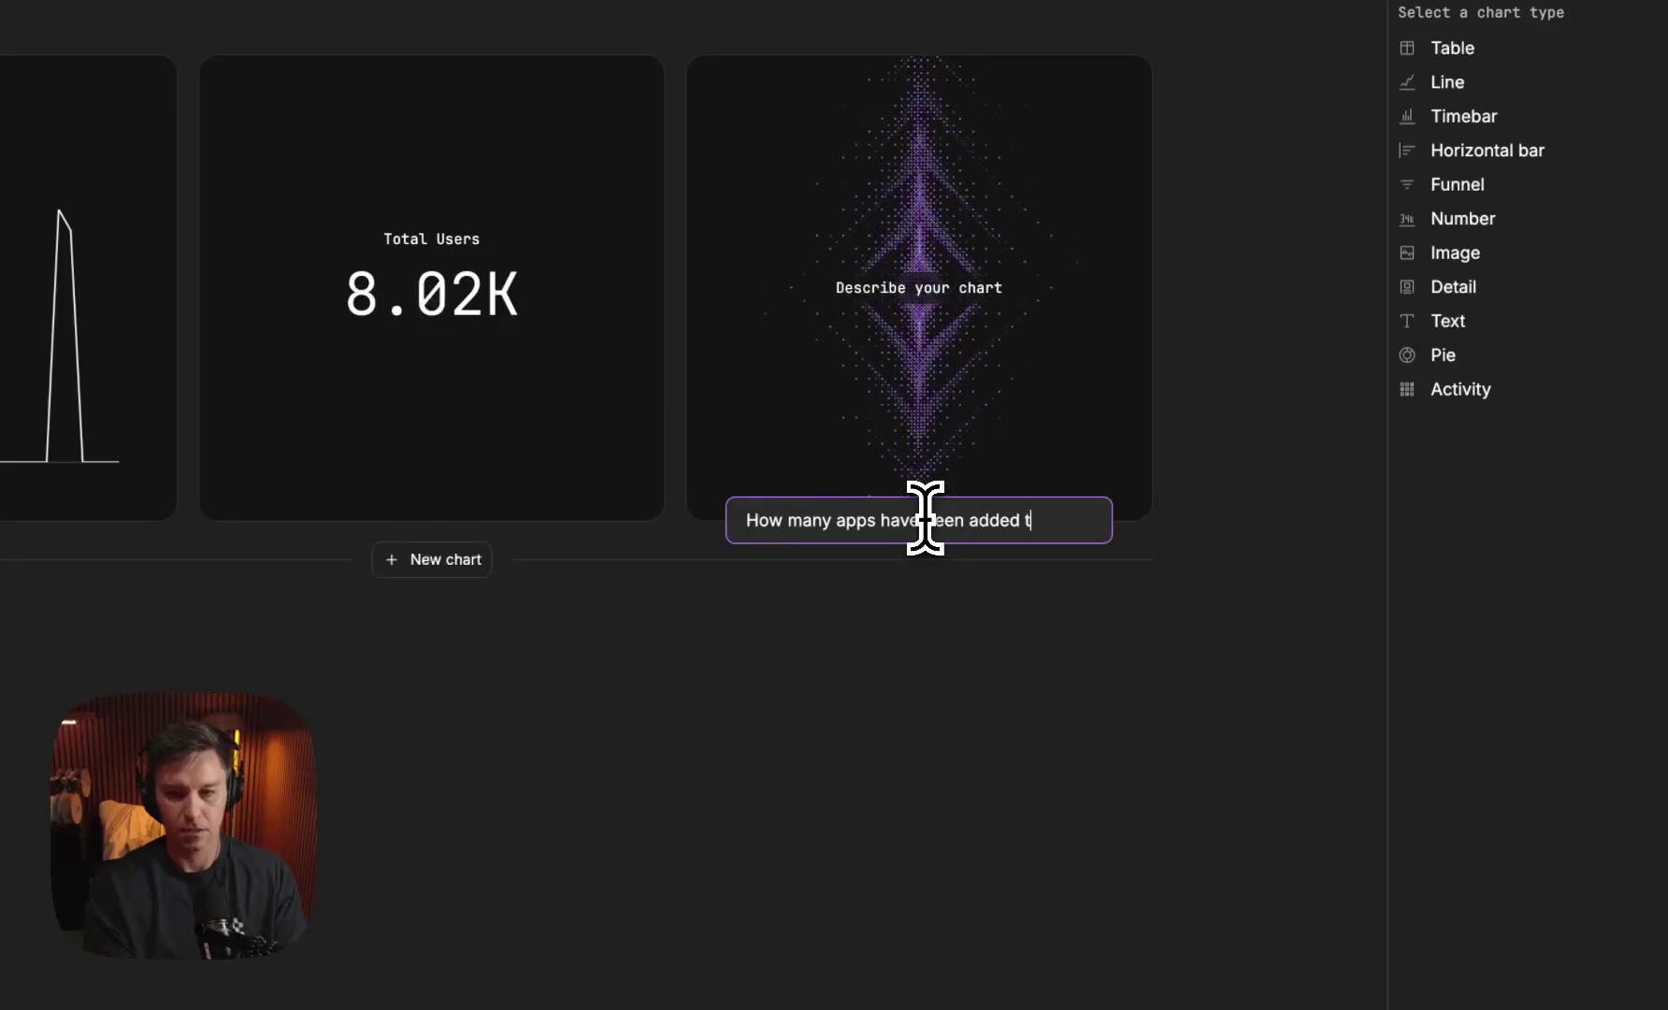
{"action": "type", "text": "database"}
{"action": "key", "text": "Return"}
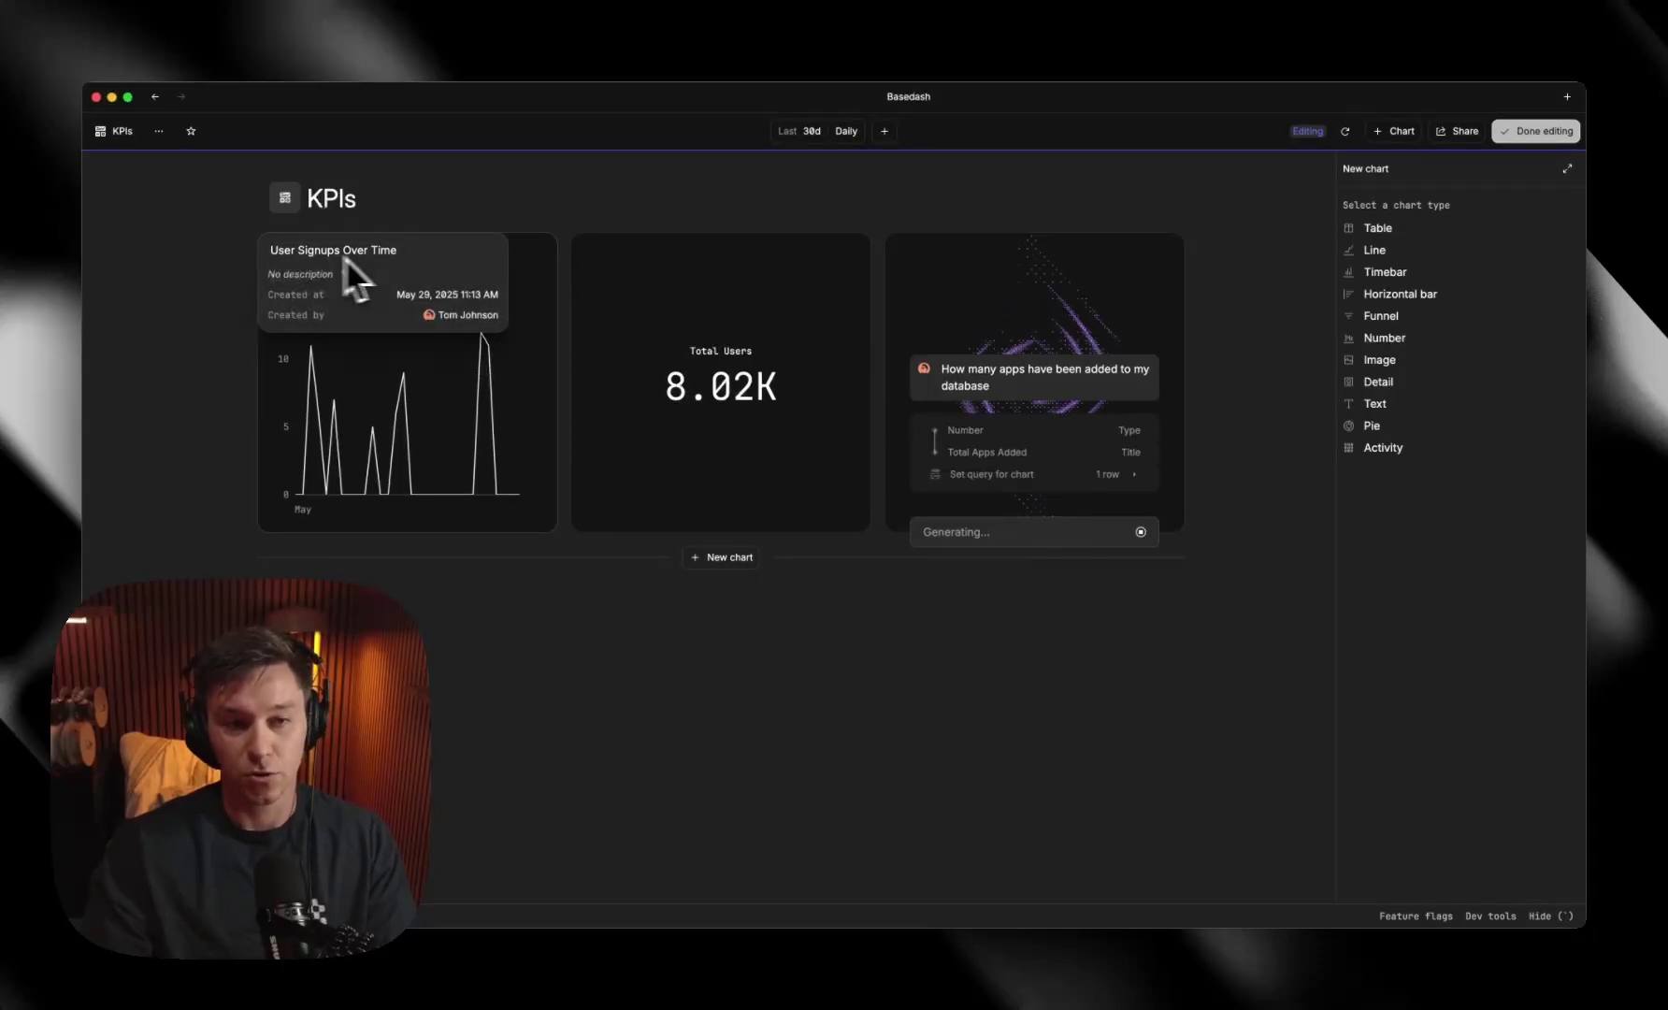
{"action": "mouse_move", "coordinate": [662, 384]}
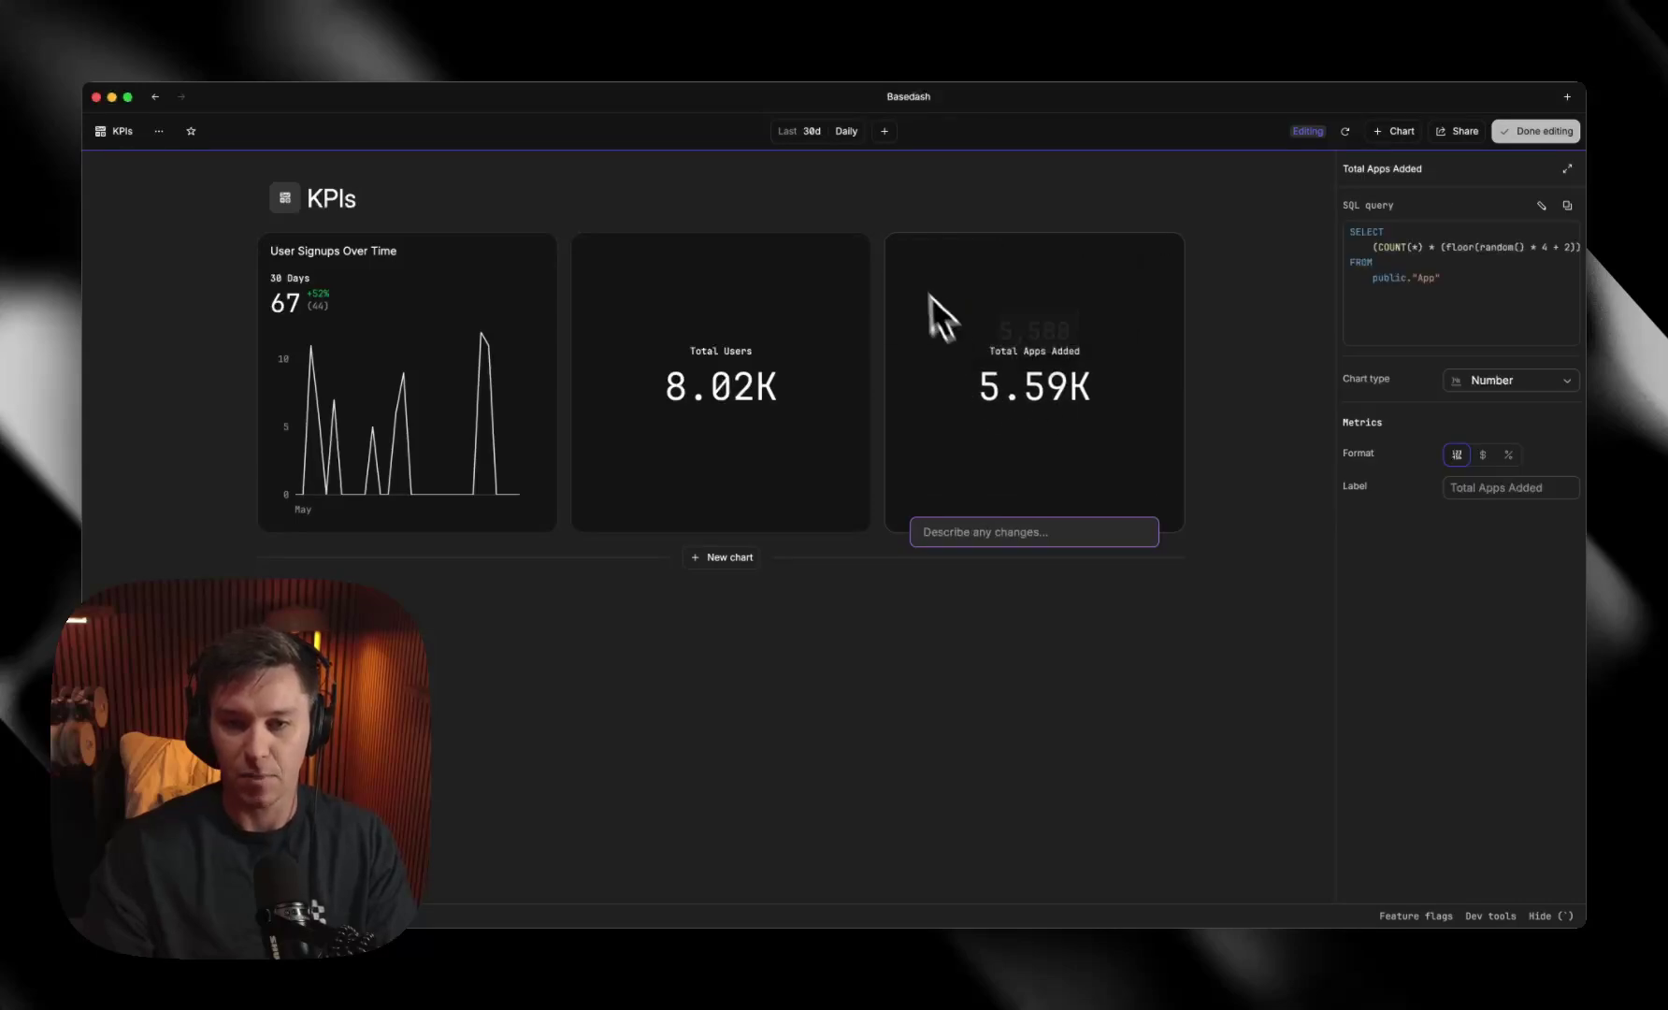
{"action": "left_click", "coordinate": [1245, 458]}
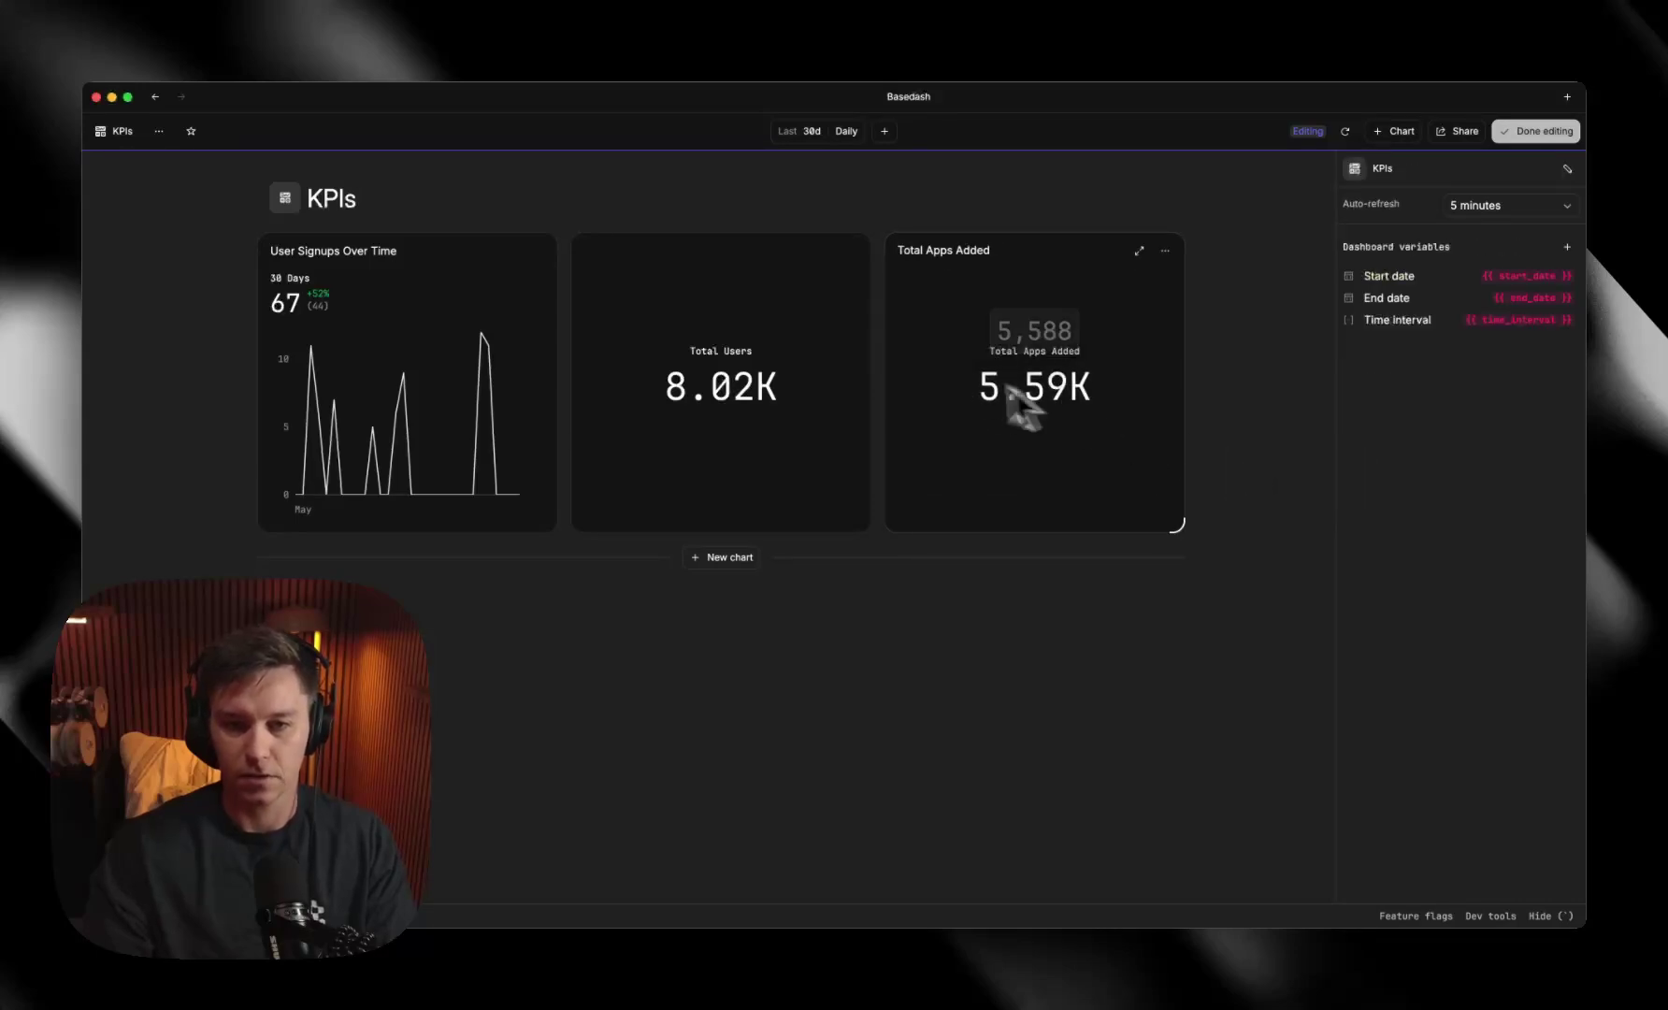
Step: Add a chart generated from the prompt "Show me the rank of top apps by the number of times they are in a dock"
{"action": "left_click", "coordinate": [721, 557]}
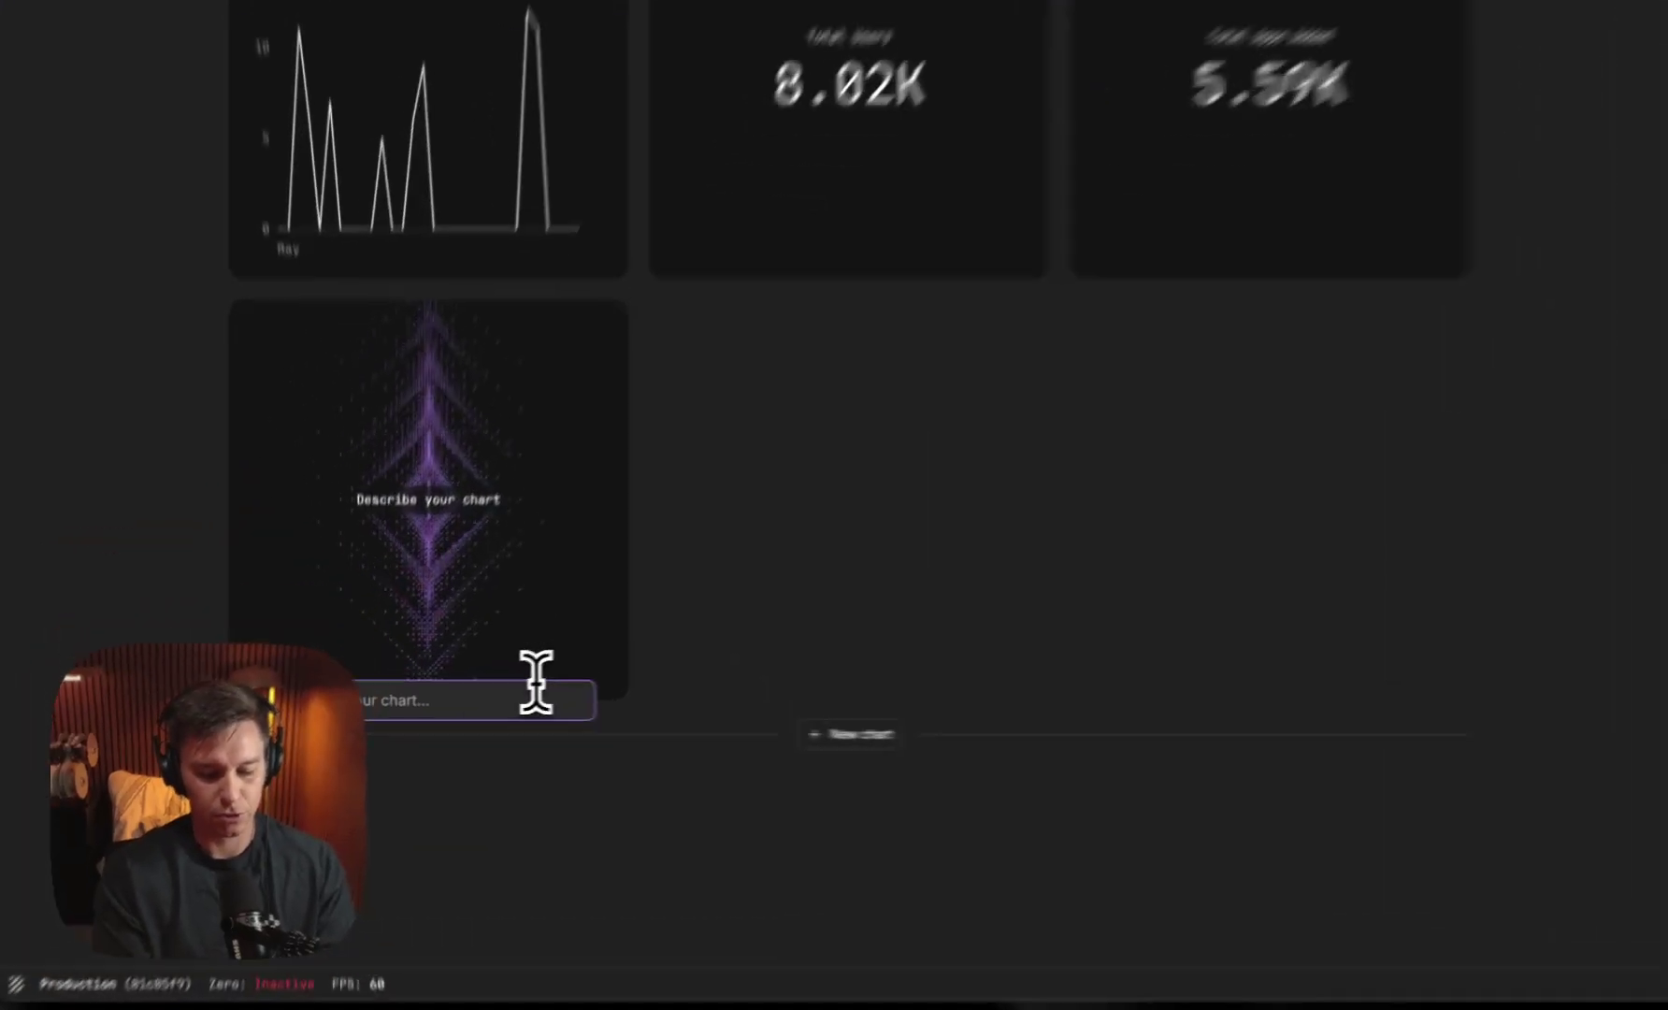
{"action": "type", "text": "Show me the rank of top apps by the nu"}
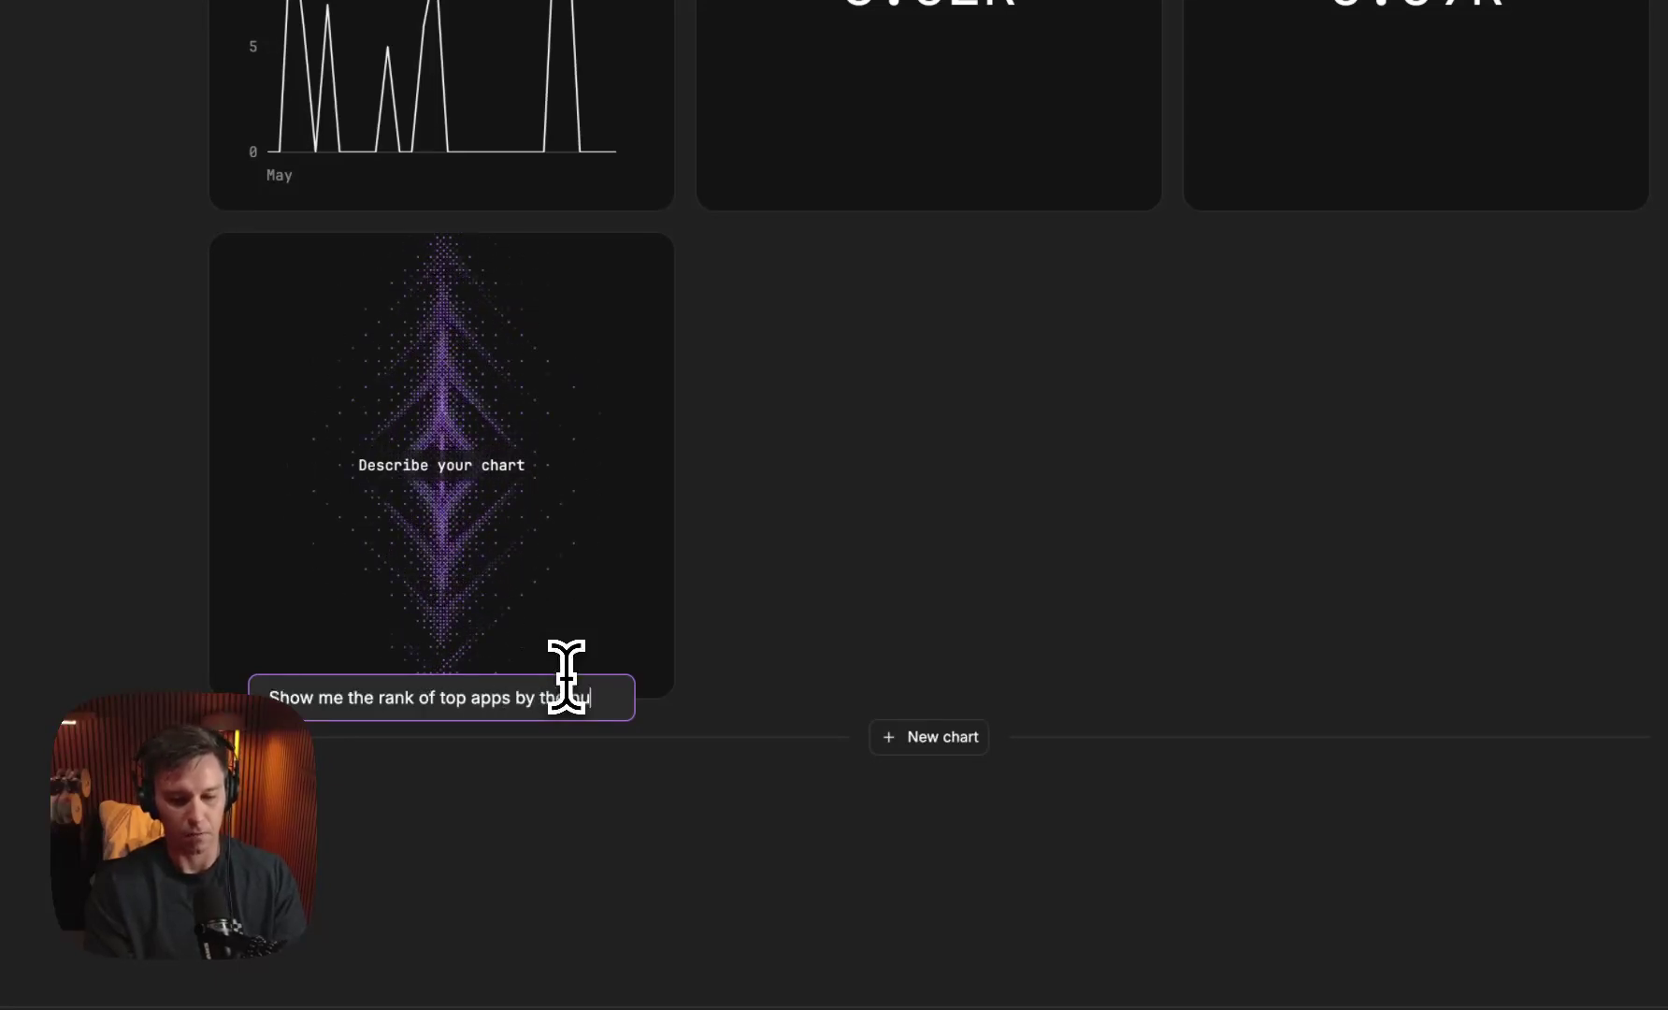
{"action": "type", "text": "ber of times they are in a"}
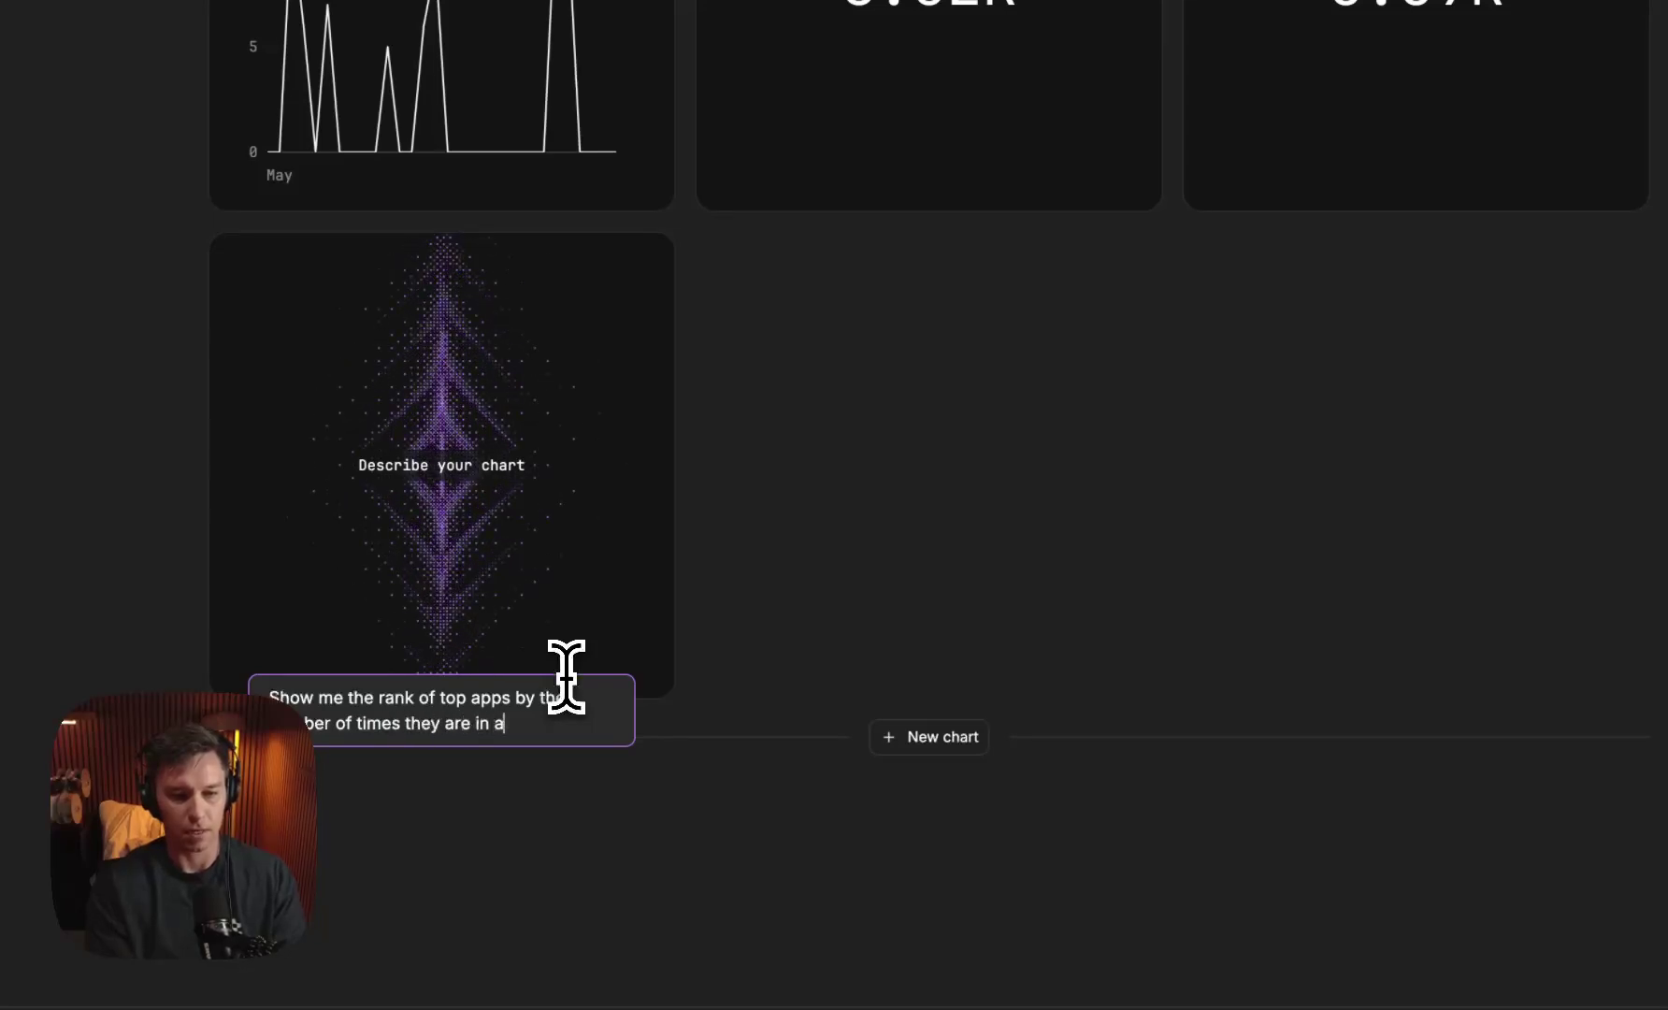
{"action": "type", "text": "k"}
{"action": "key", "text": "Return"}
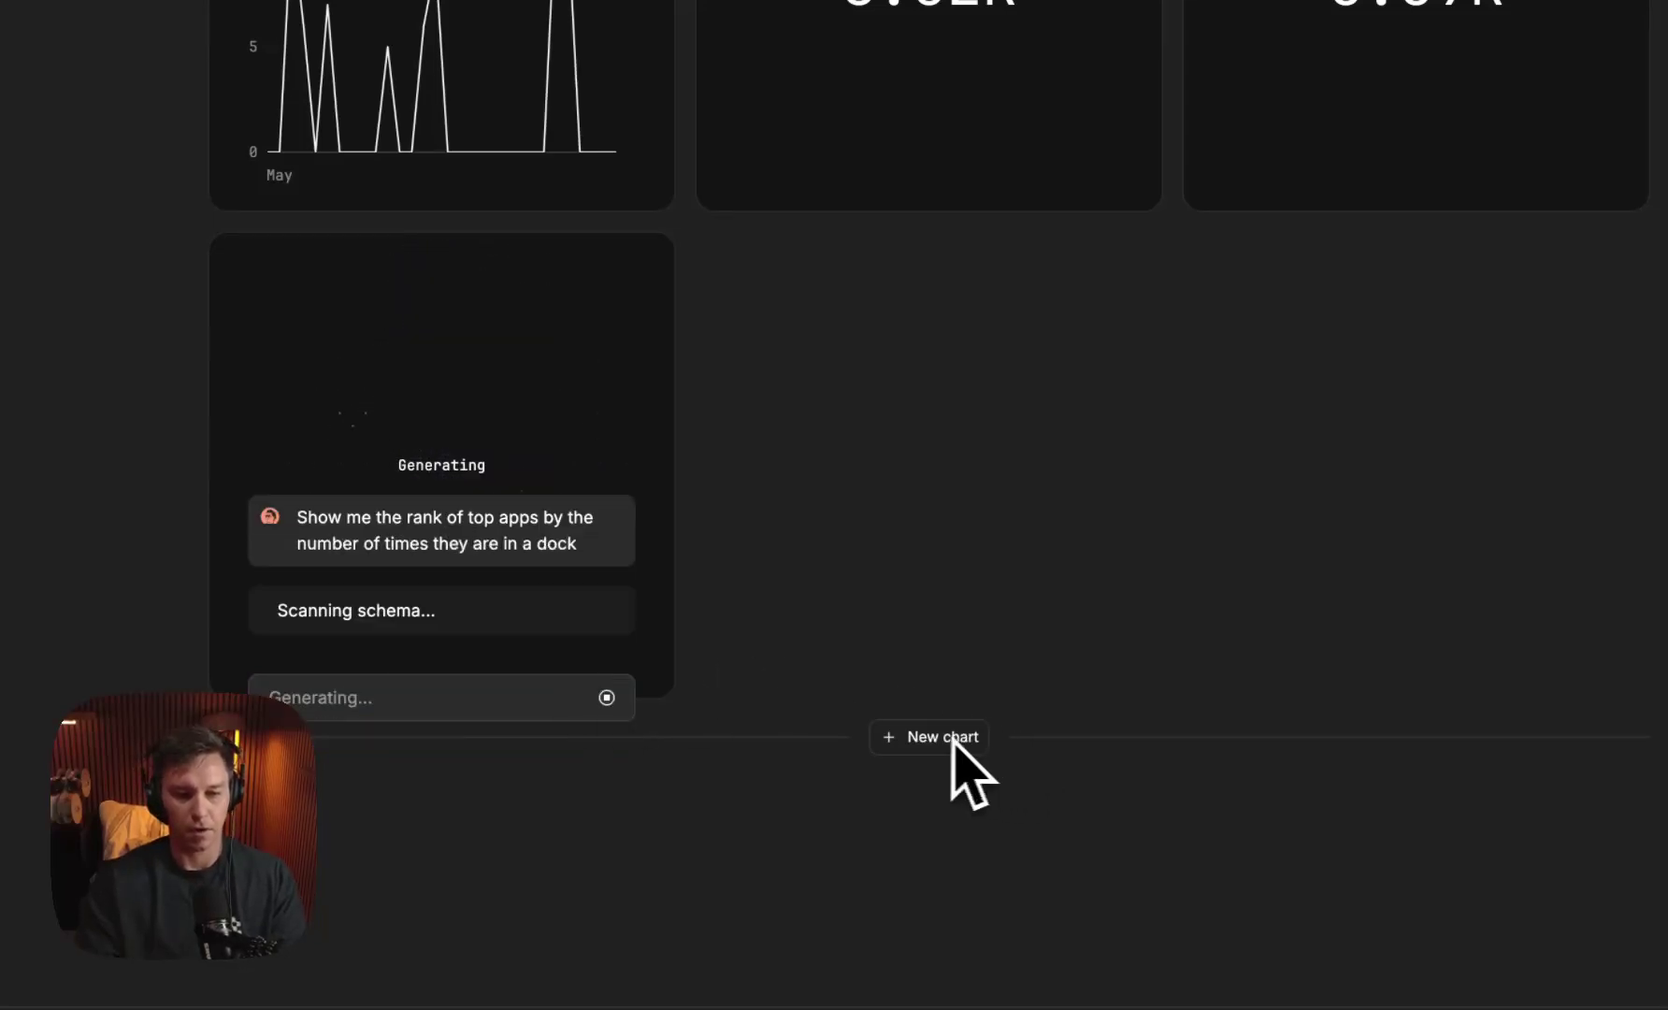
Step: Add a chart generated from the prompt "Show me the rank of users by number of twitter followers"
{"action": "left_click", "coordinate": [942, 738]}
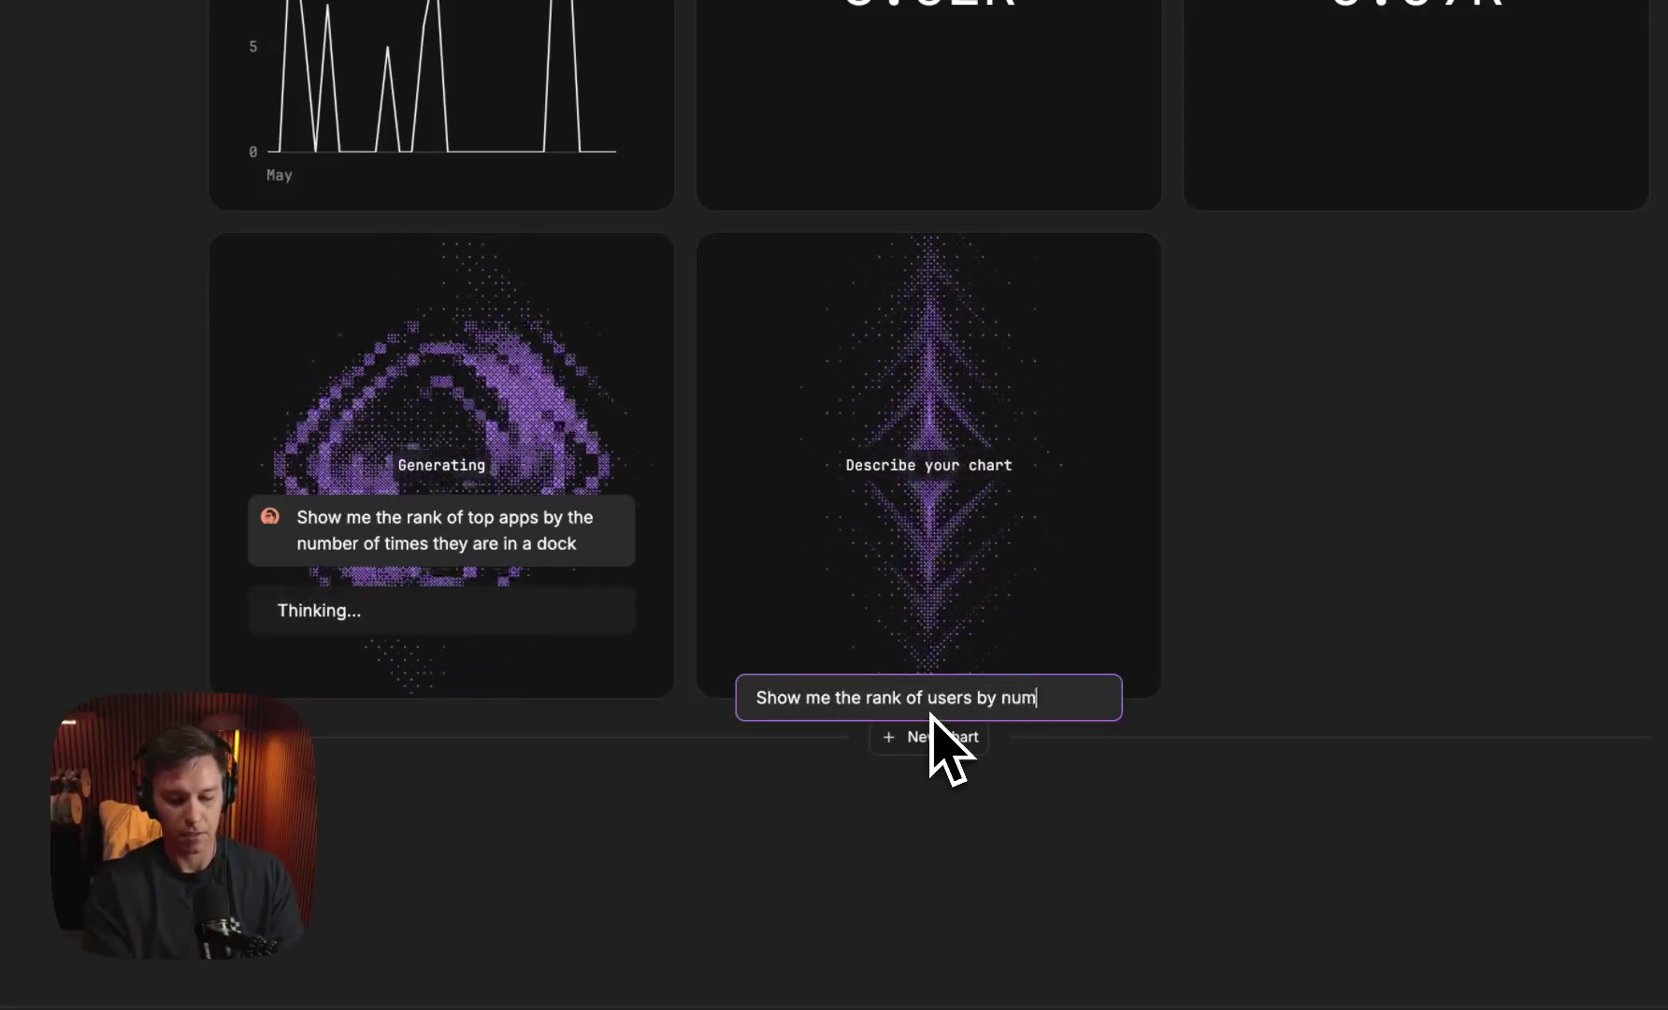
{"action": "type", "text": "ber of twitter"}
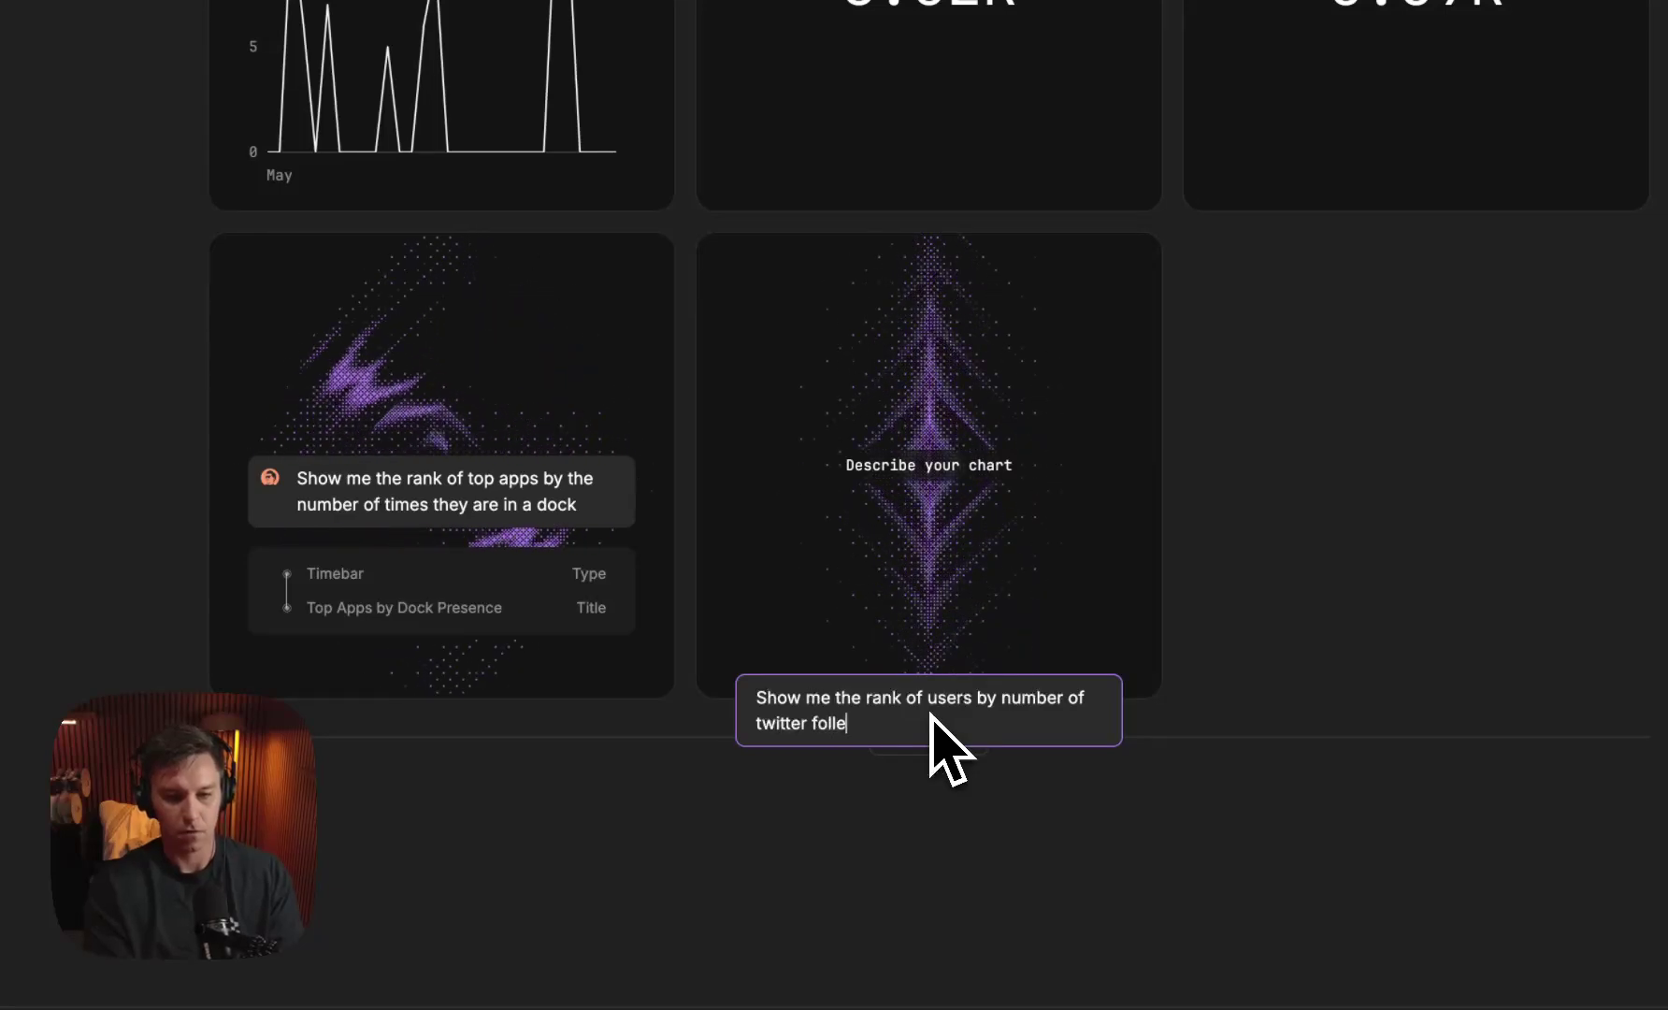
{"action": "type", "text": " followers"}
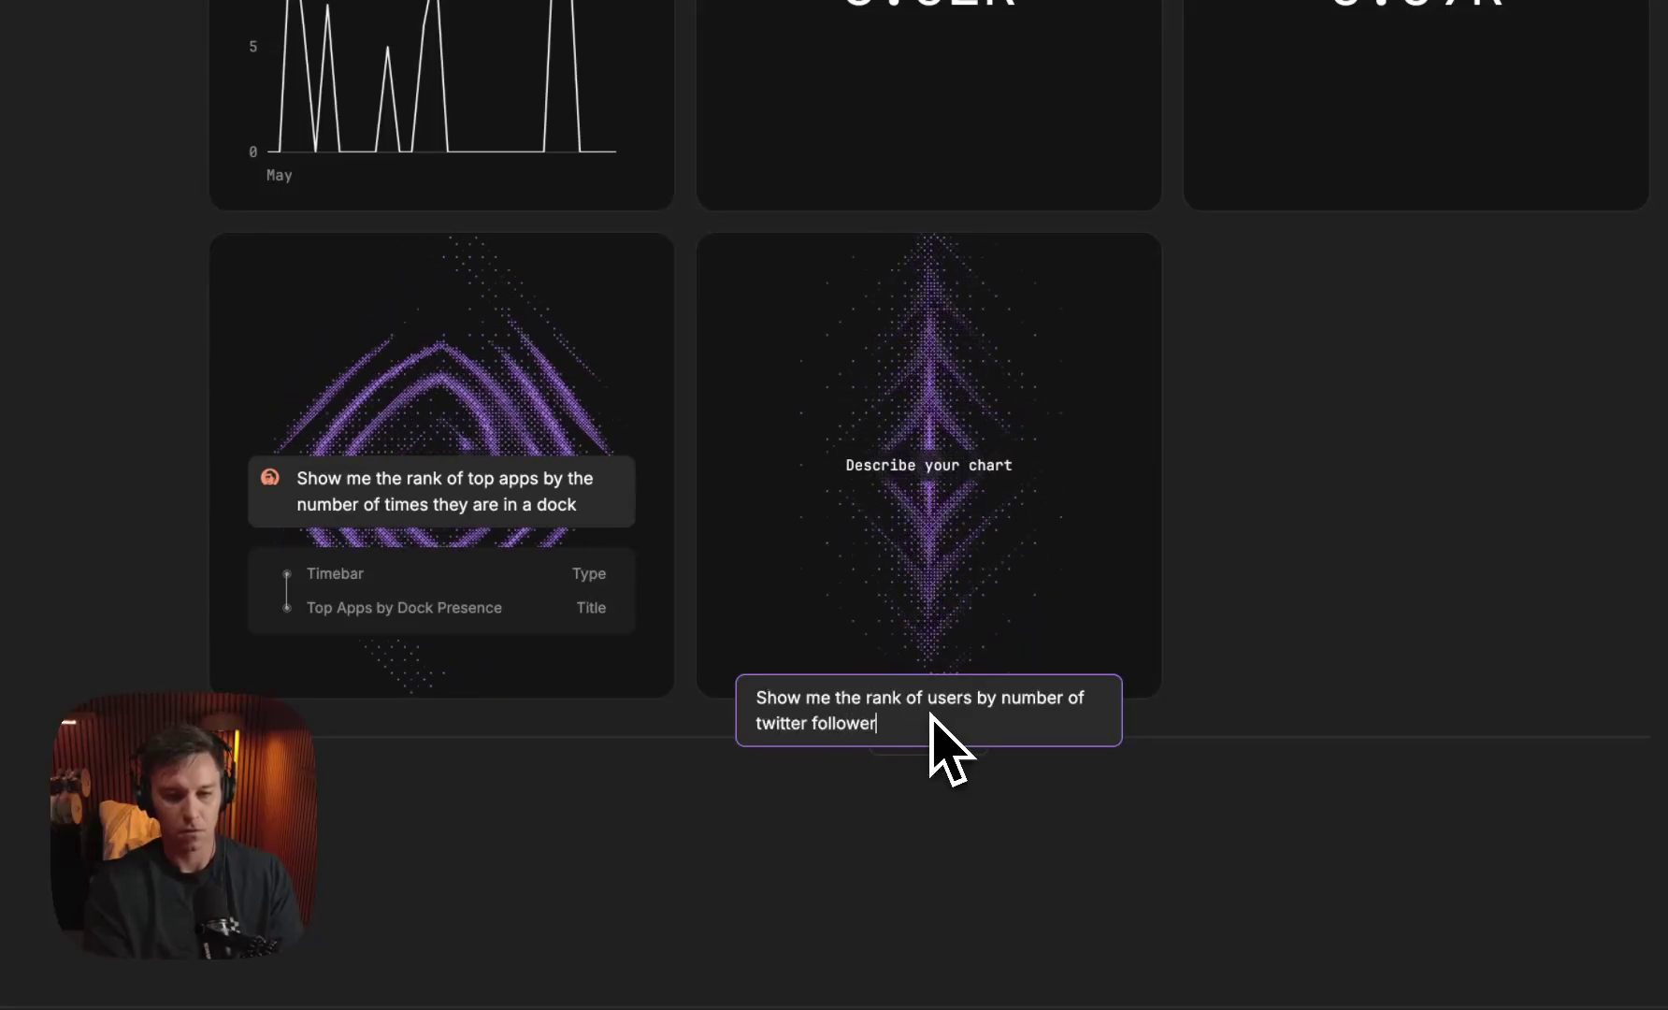
{"action": "key", "text": "Return"}
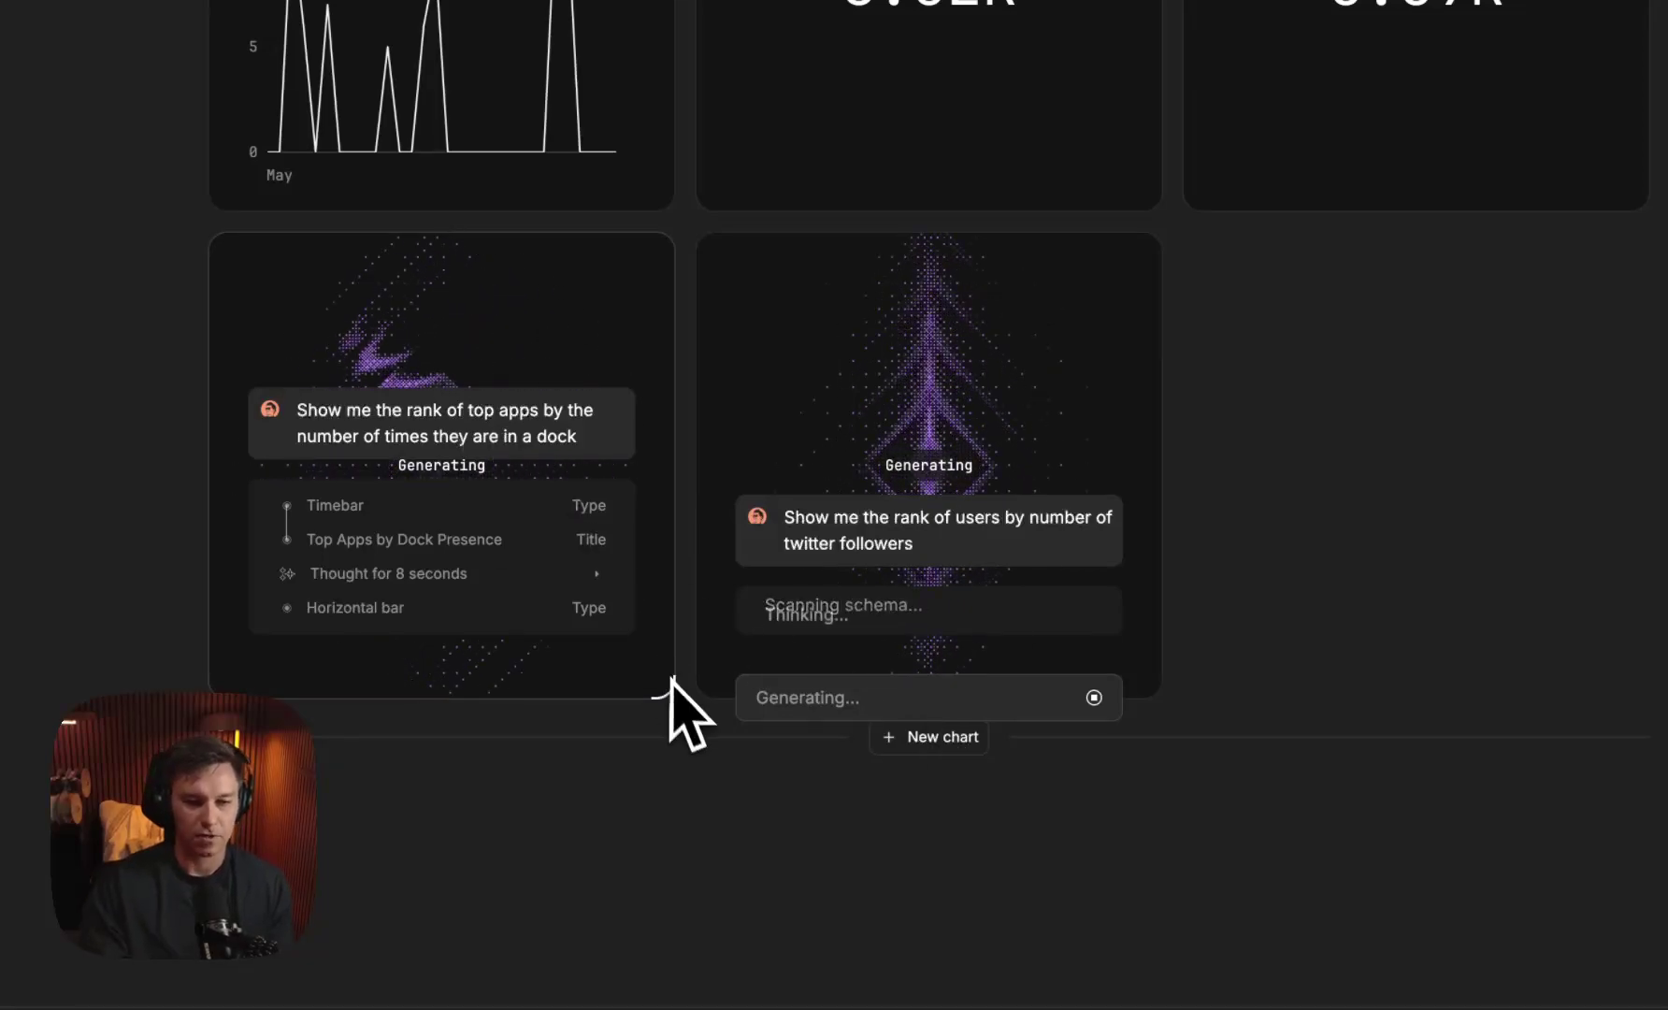
Step: Widen the Top Apps by Dock Presence chart to twice its width and inspect its ranked bars
{"action": "left_click_drag", "start_coordinate": [1072, 739], "coordinate": [1095, 383]}
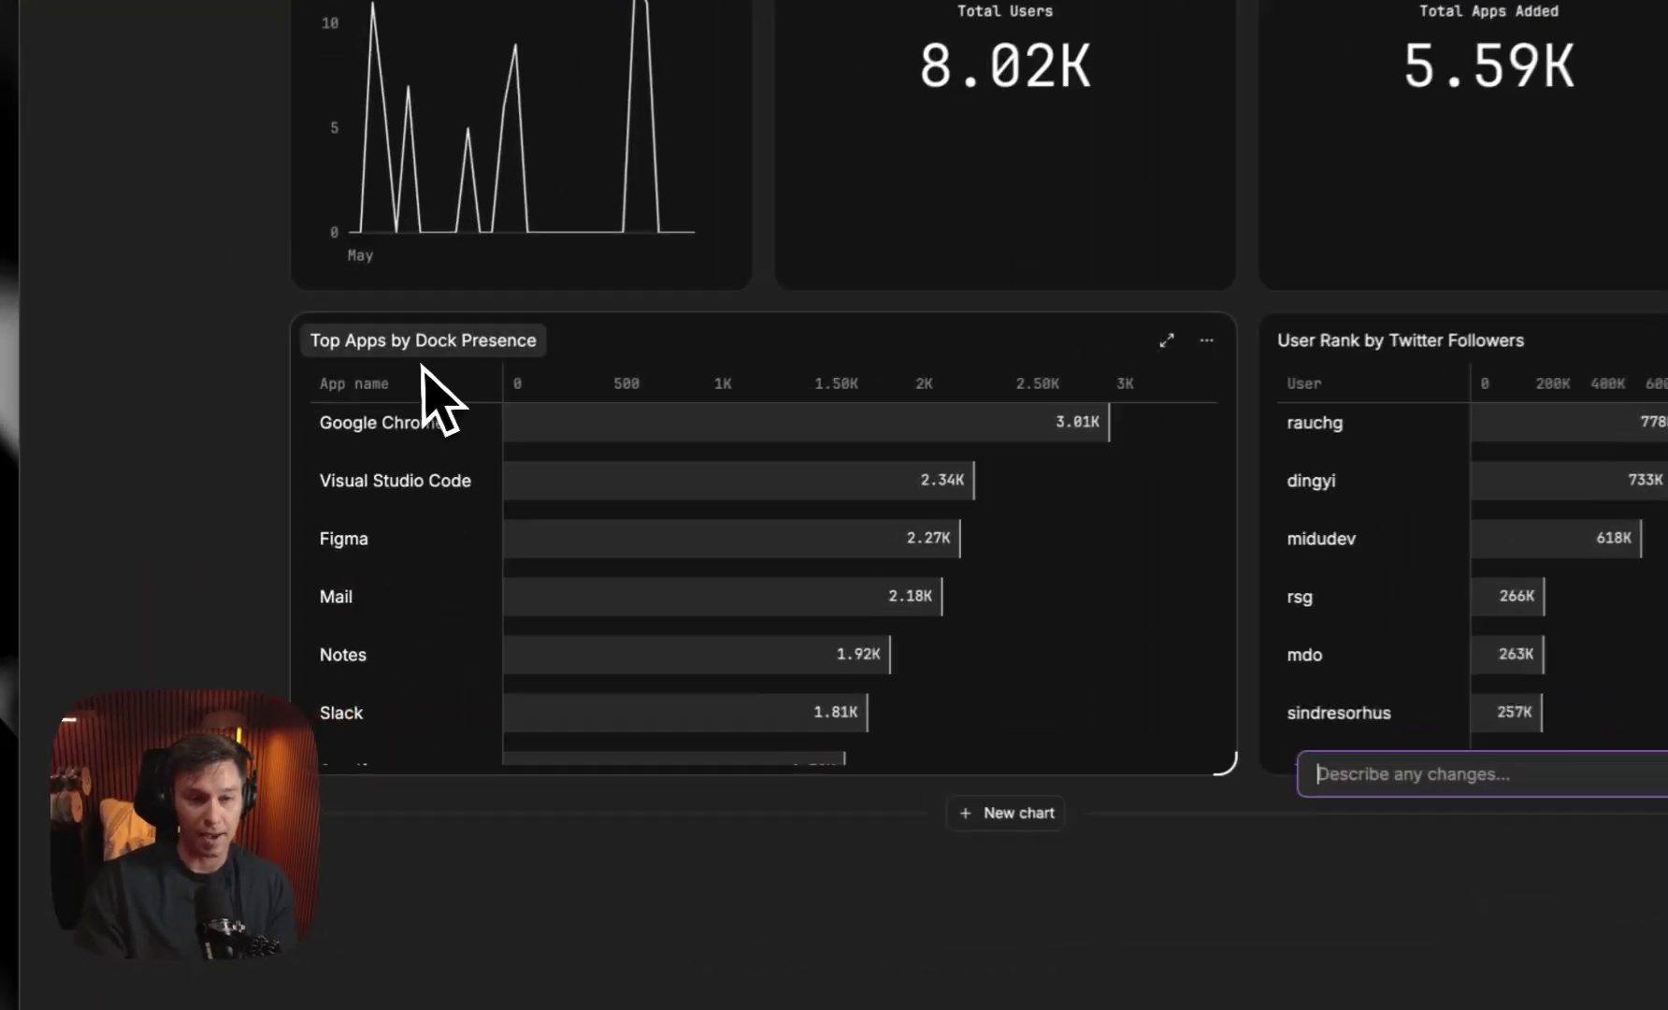
{"action": "mouse_move", "coordinate": [379, 432]}
{"action": "mouse_move", "coordinate": [949, 487]}
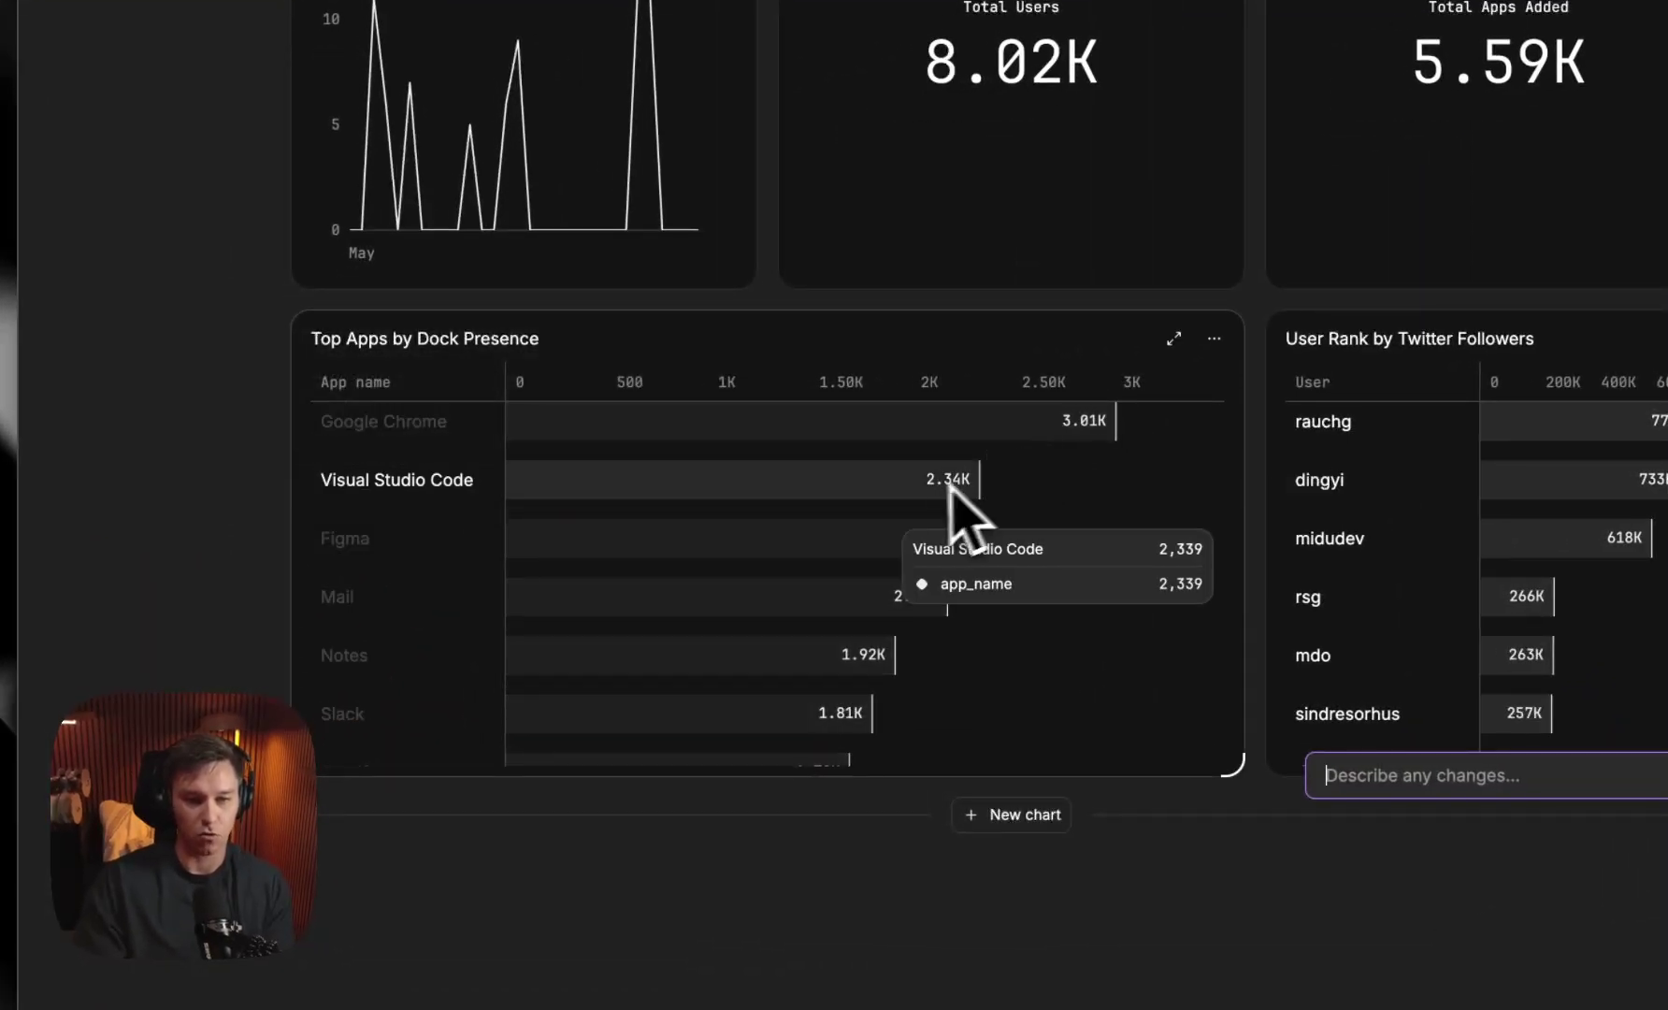
{"action": "mouse_move", "coordinate": [937, 629]}
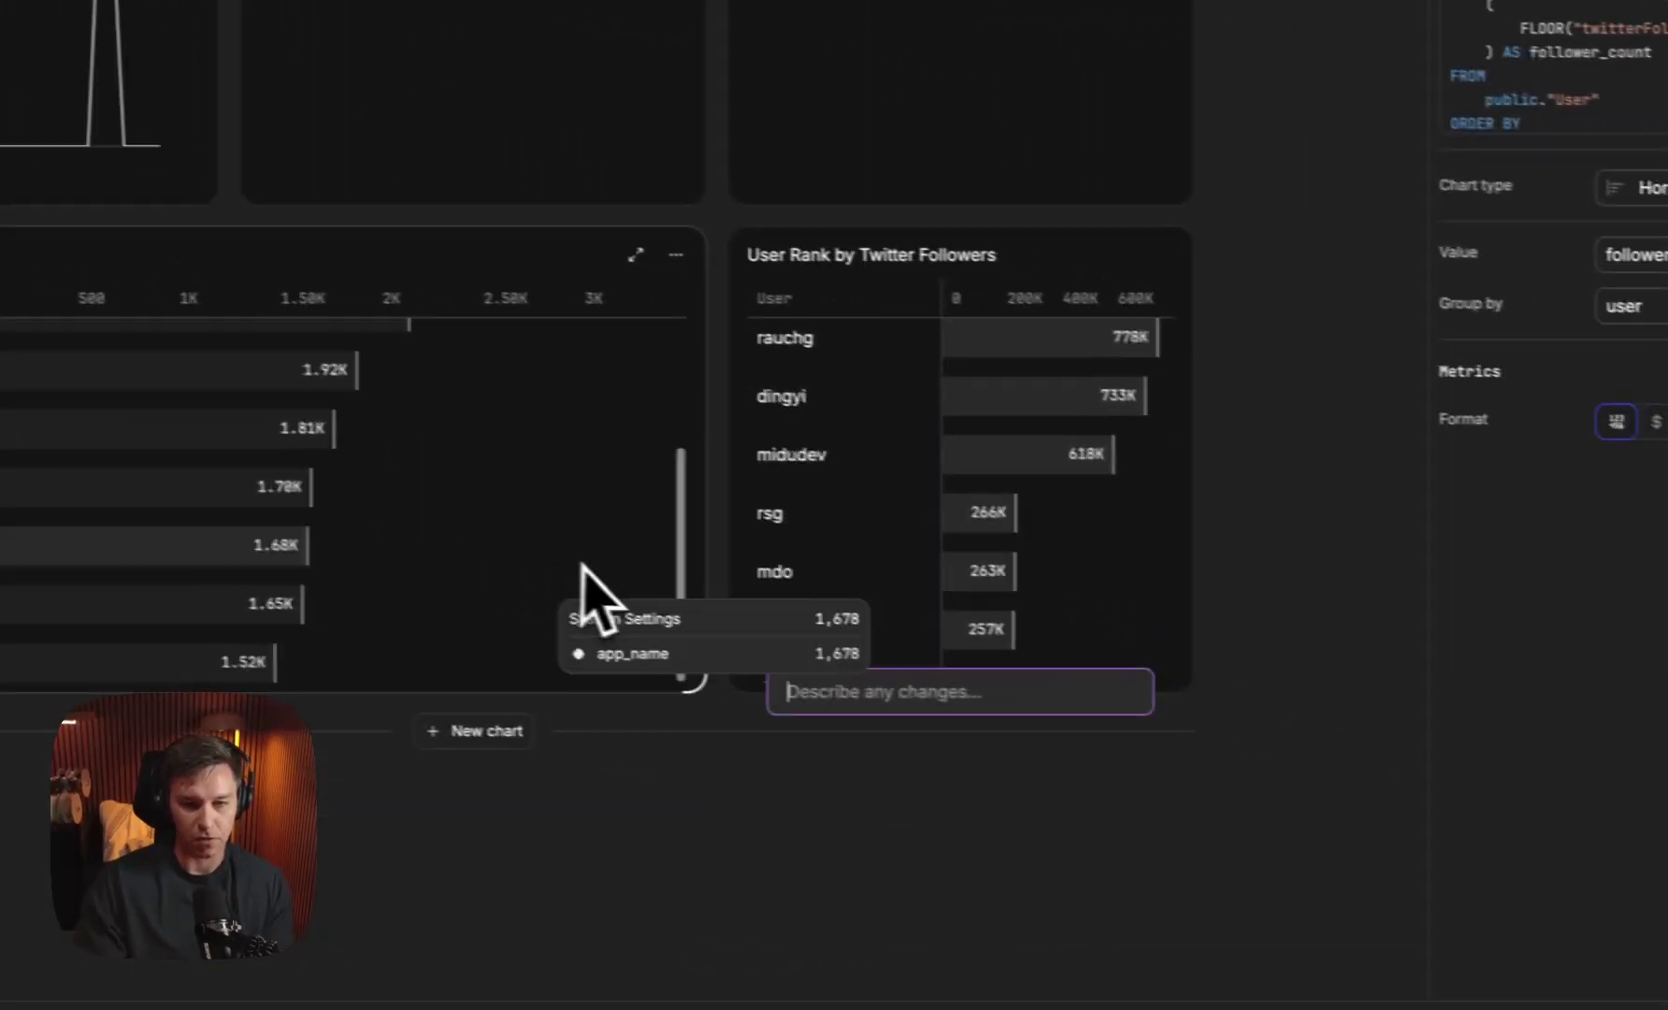
Step: Look through the ranked users in the User Rank by Twitter Followers chart and deselect the chart
{"action": "scroll", "coordinate": [1066, 444], "scroll_direction": "down", "scroll_amount": 2}
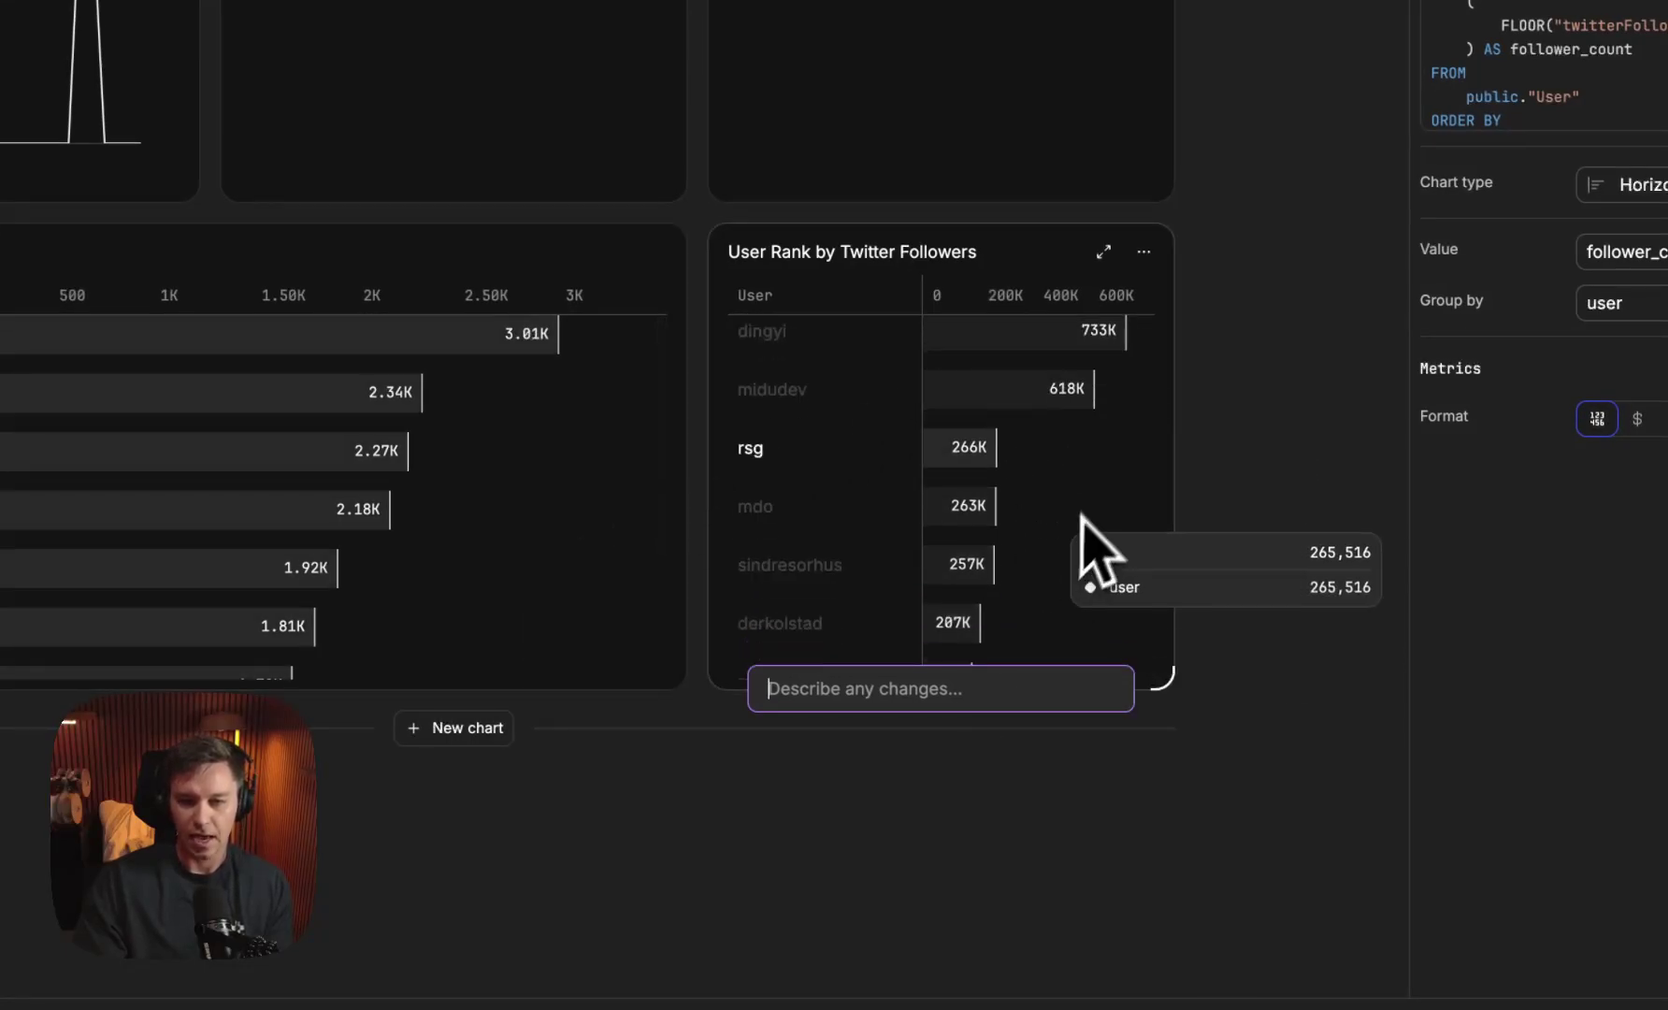
{"action": "scroll", "coordinate": [1091, 447], "scroll_direction": "down", "scroll_amount": 1}
{"action": "scroll", "coordinate": [1091, 465], "scroll_direction": "up", "scroll_amount": 4}
{"action": "scroll", "coordinate": [1259, 558], "scroll_direction": "up", "scroll_amount": 3}
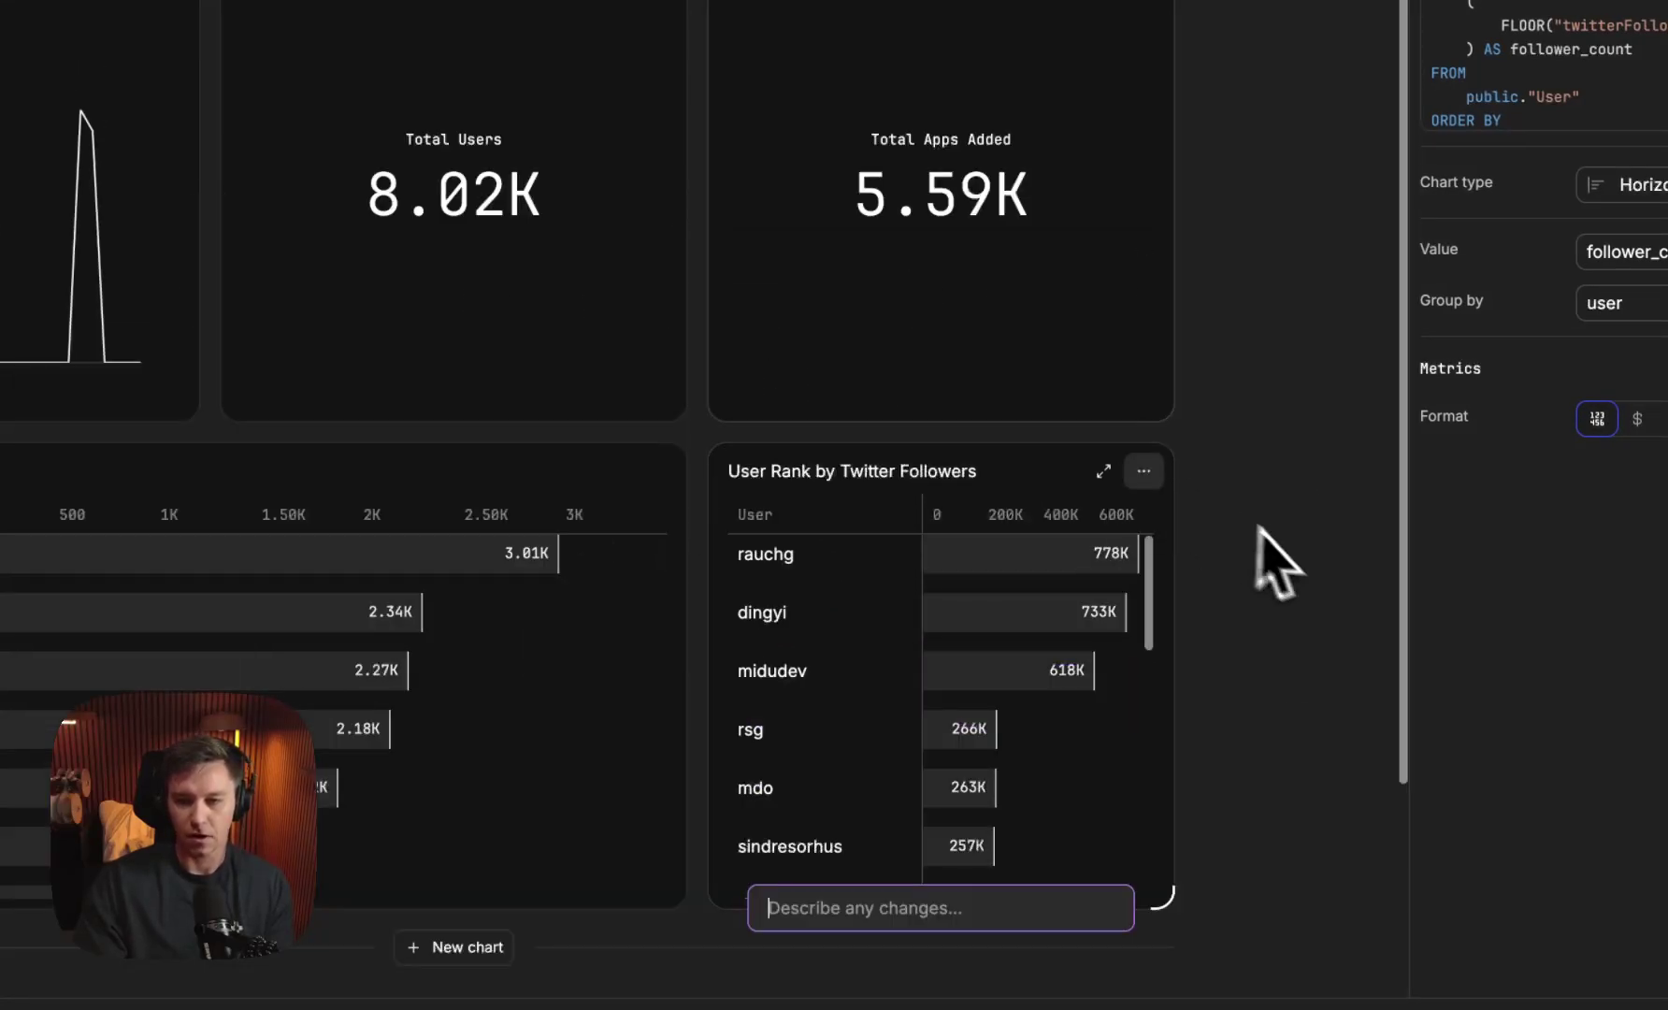
{"action": "left_click", "coordinate": [1292, 550]}
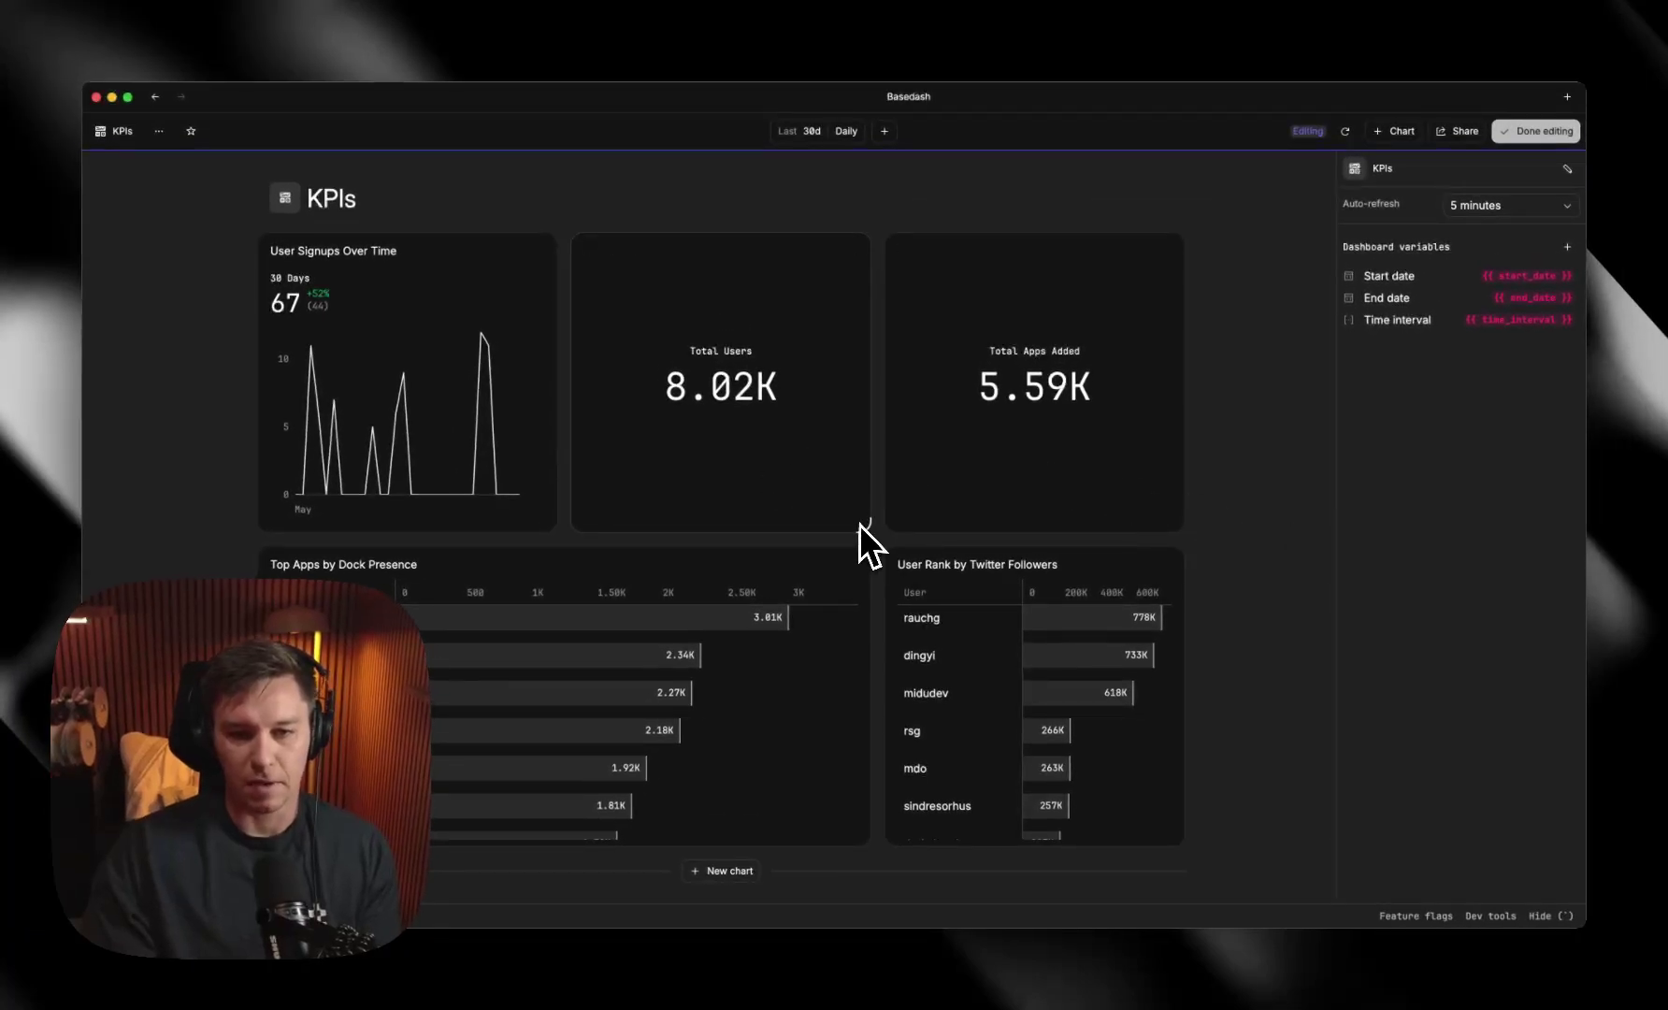
Step: Shrink the Total Users and Total Apps Added cards to about half width and height, and stack Total Apps Added below Total Users
{"action": "left_click_drag", "start_coordinate": [860, 525], "coordinate": [727, 368]}
{"action": "left_click_drag", "start_coordinate": [1182, 530], "coordinate": [1023, 388]}
{"action": "left_click_drag", "start_coordinate": [998, 316], "coordinate": [648, 447]}
Step: Stack the two number cards at the start of the first row and enlarge User Signups Over Time to fill the rest
{"action": "left_click_drag", "start_coordinate": [370, 381], "coordinate": [823, 374]}
{"action": "left_click_drag", "start_coordinate": [636, 313], "coordinate": [335, 320]}
{"action": "left_click_drag", "start_coordinate": [603, 337], "coordinate": [327, 479]}
{"action": "left_click_drag", "start_coordinate": [902, 416], "coordinate": [571, 444]}
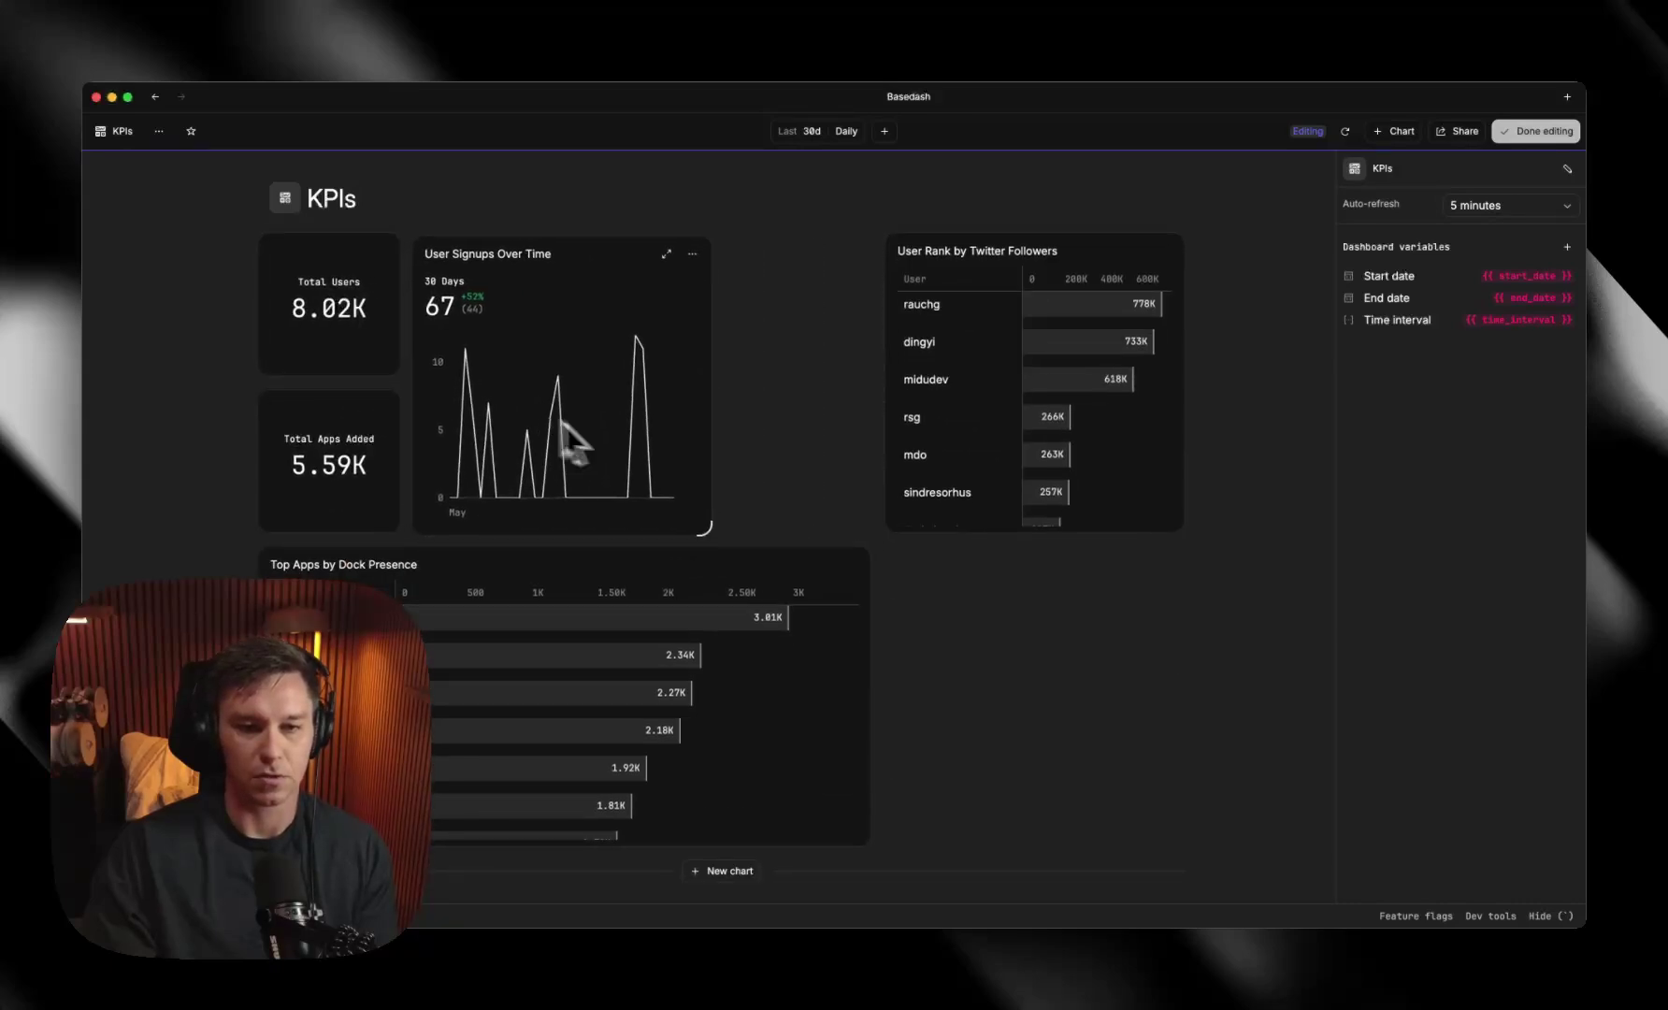
{"action": "left_click_drag", "start_coordinate": [713, 525], "coordinate": [1184, 541]}
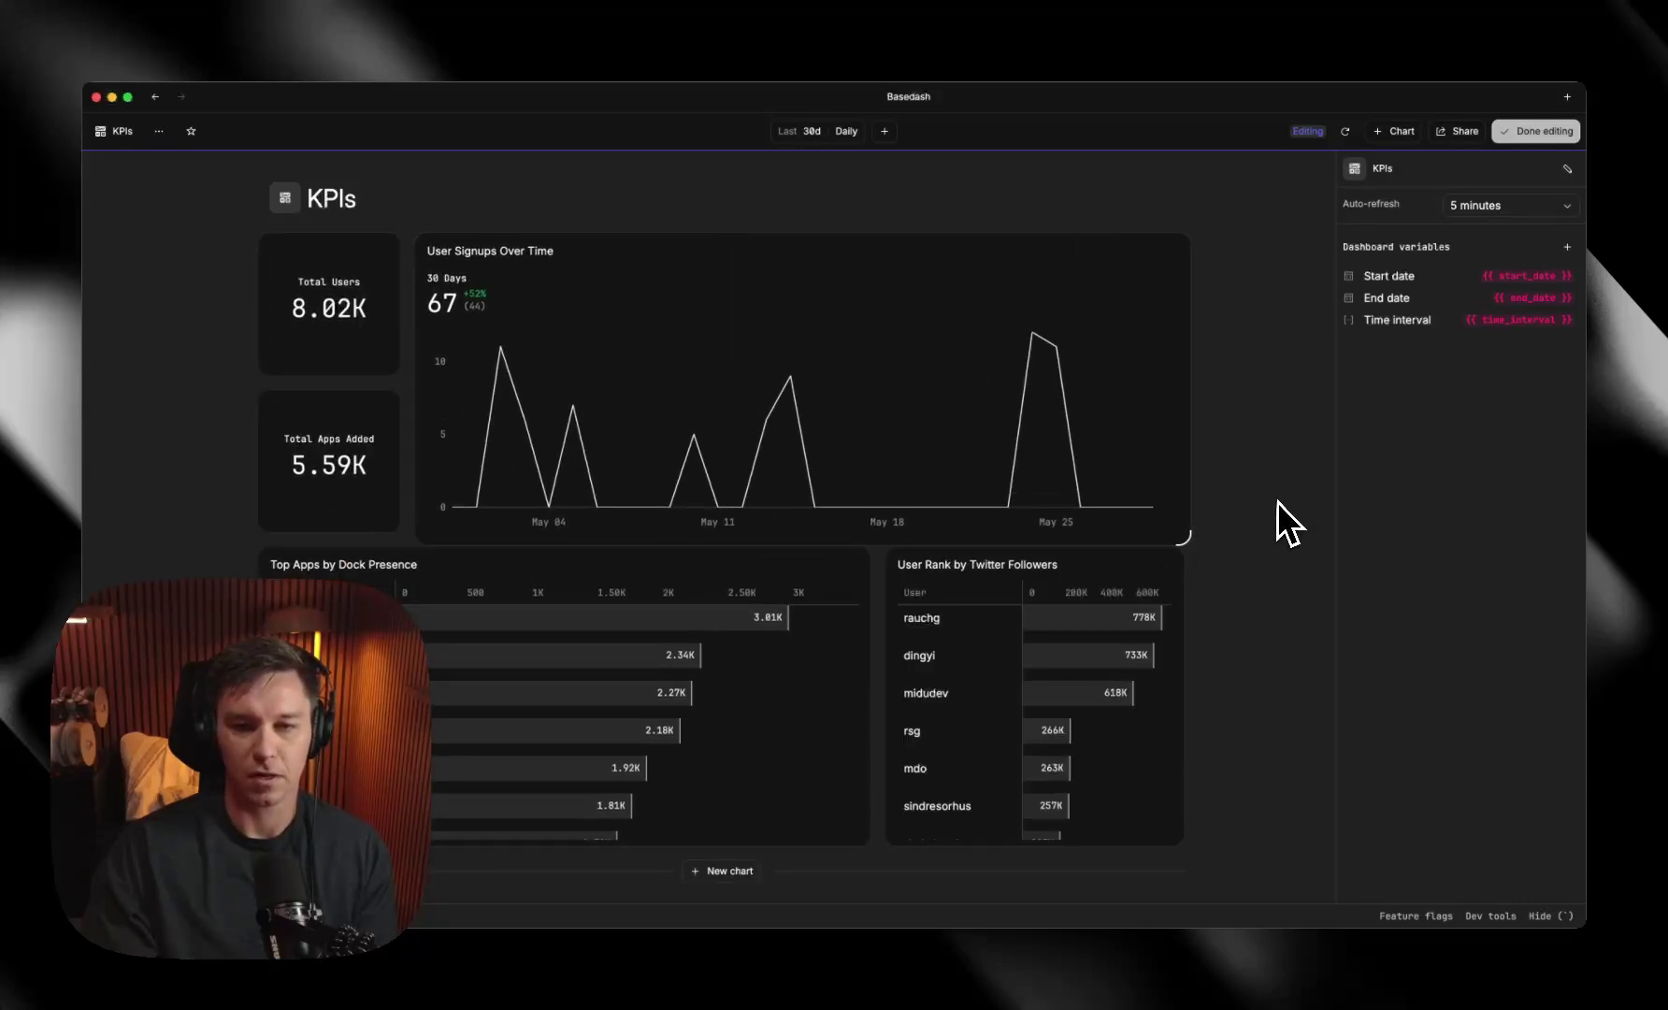
Step: Change the User Signups Over Time chart type to Timebar
{"action": "left_click", "coordinate": [1025, 429]}
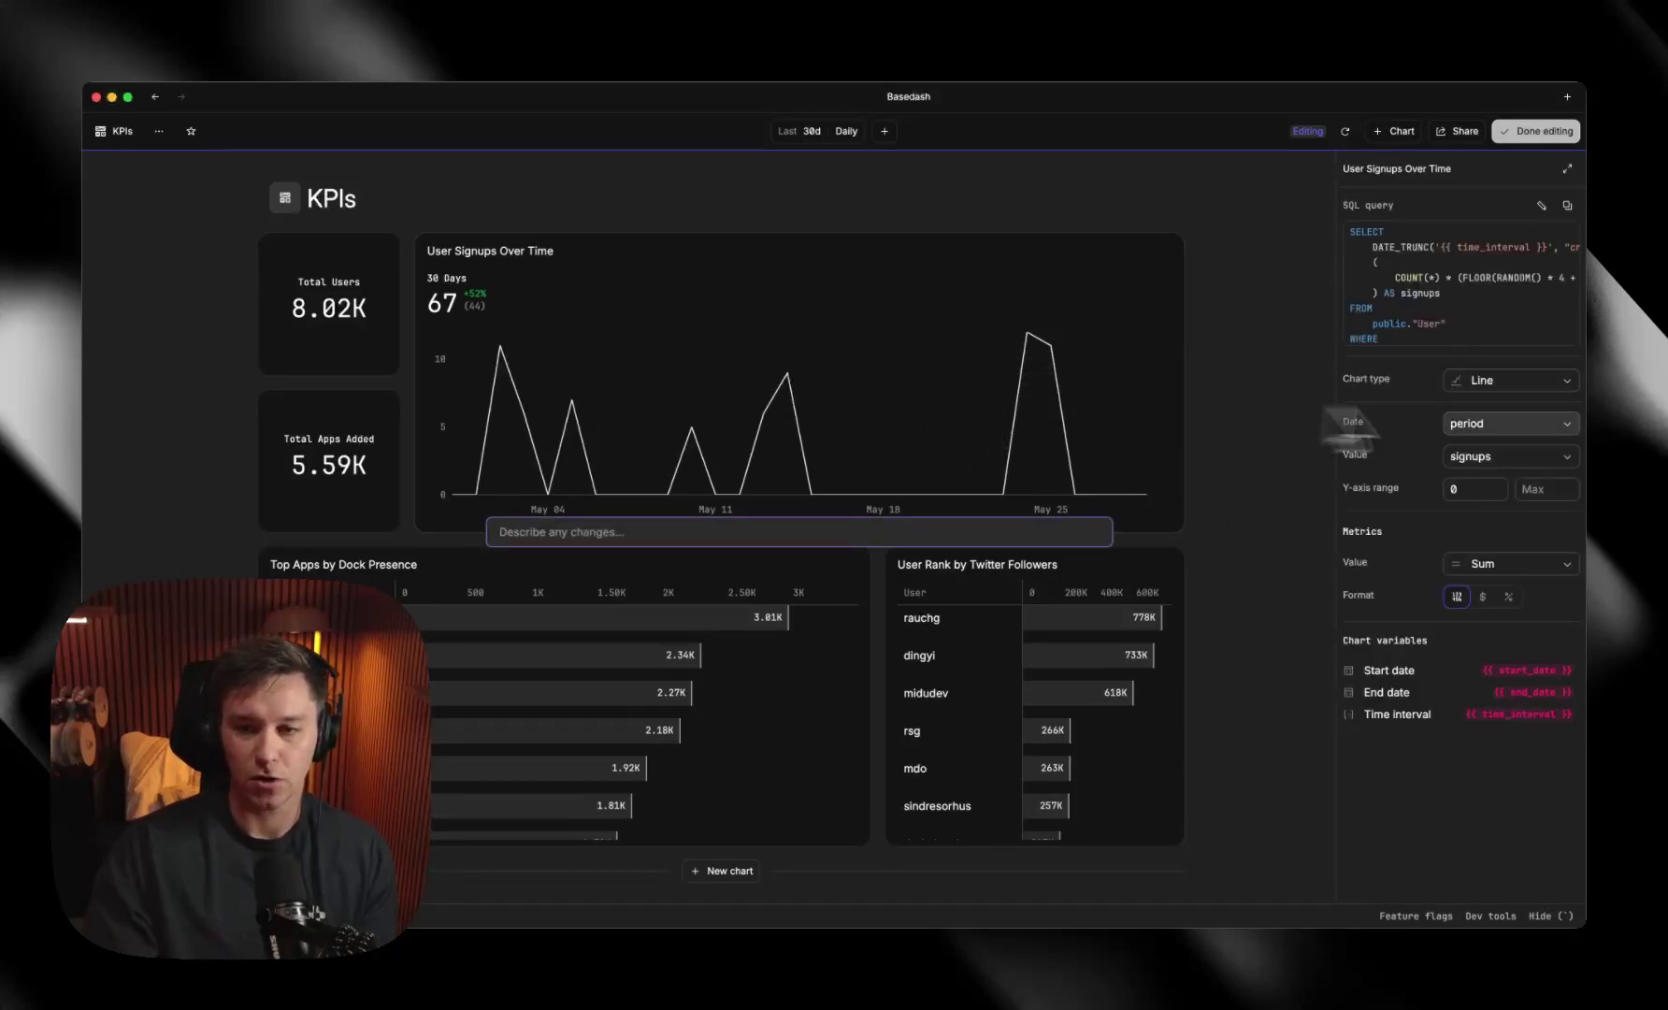
{"action": "left_click", "coordinate": [1532, 379]}
{"action": "left_click", "coordinate": [1505, 456]}
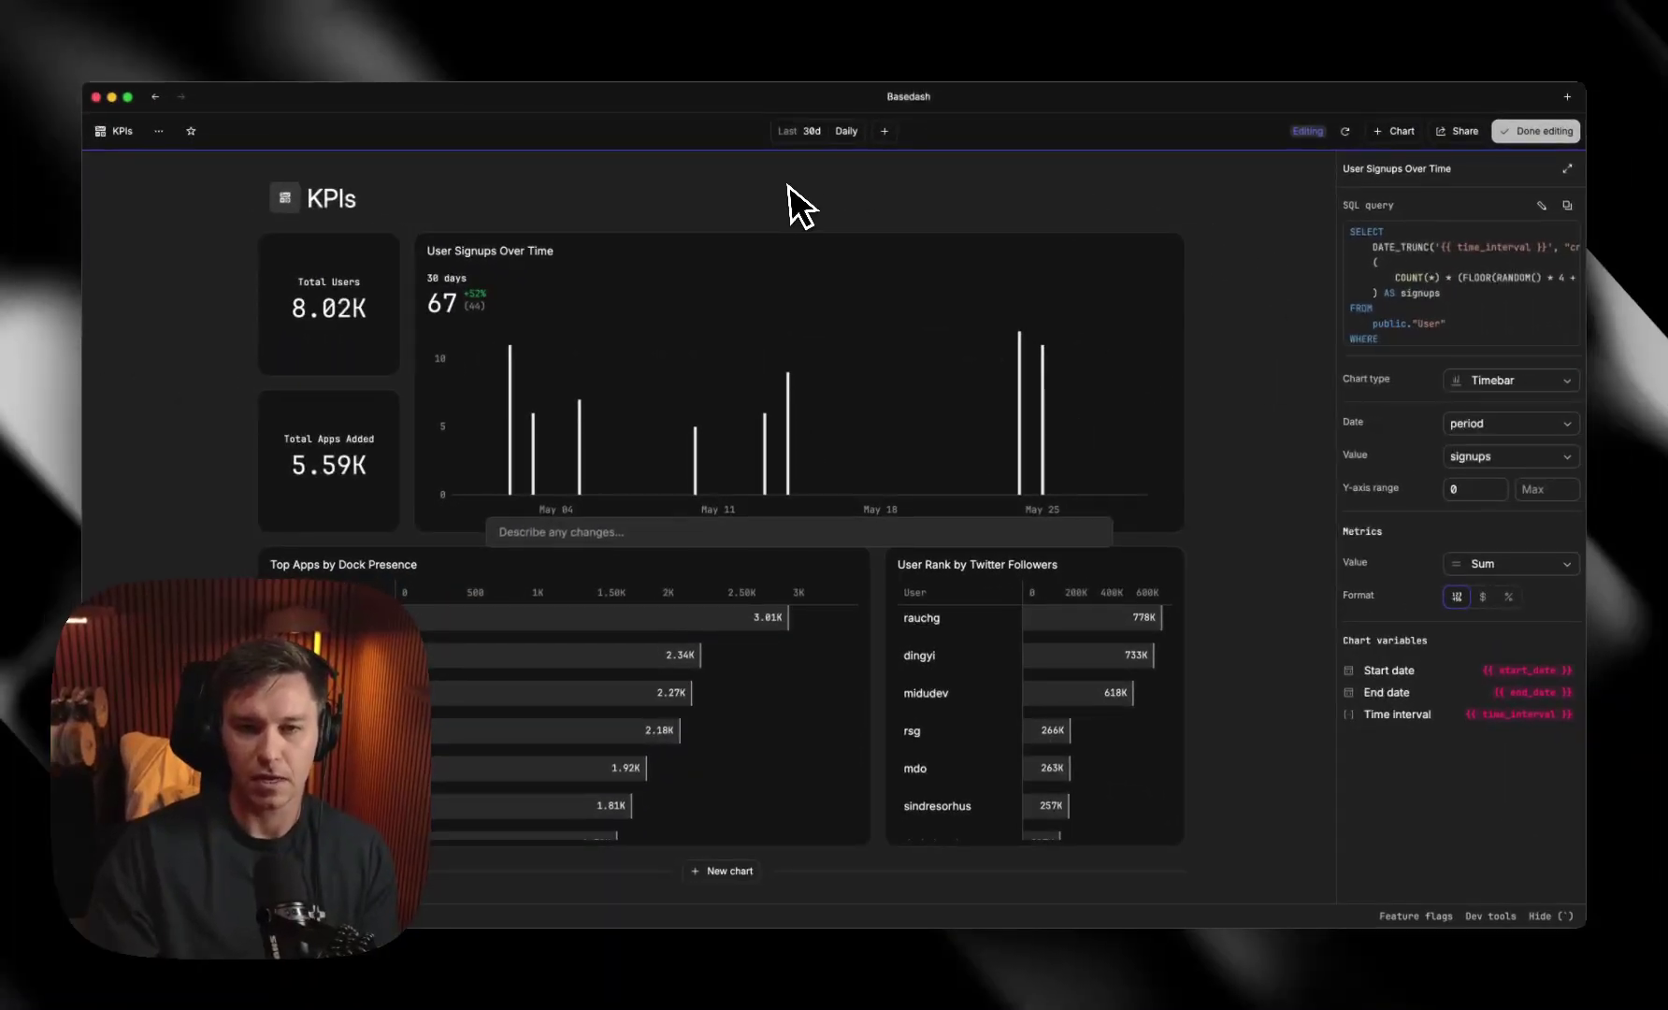
Step: Set the dashboard's date range to the last 90 days with a Daily interval and deselect the chart
{"action": "left_click", "coordinate": [809, 134]}
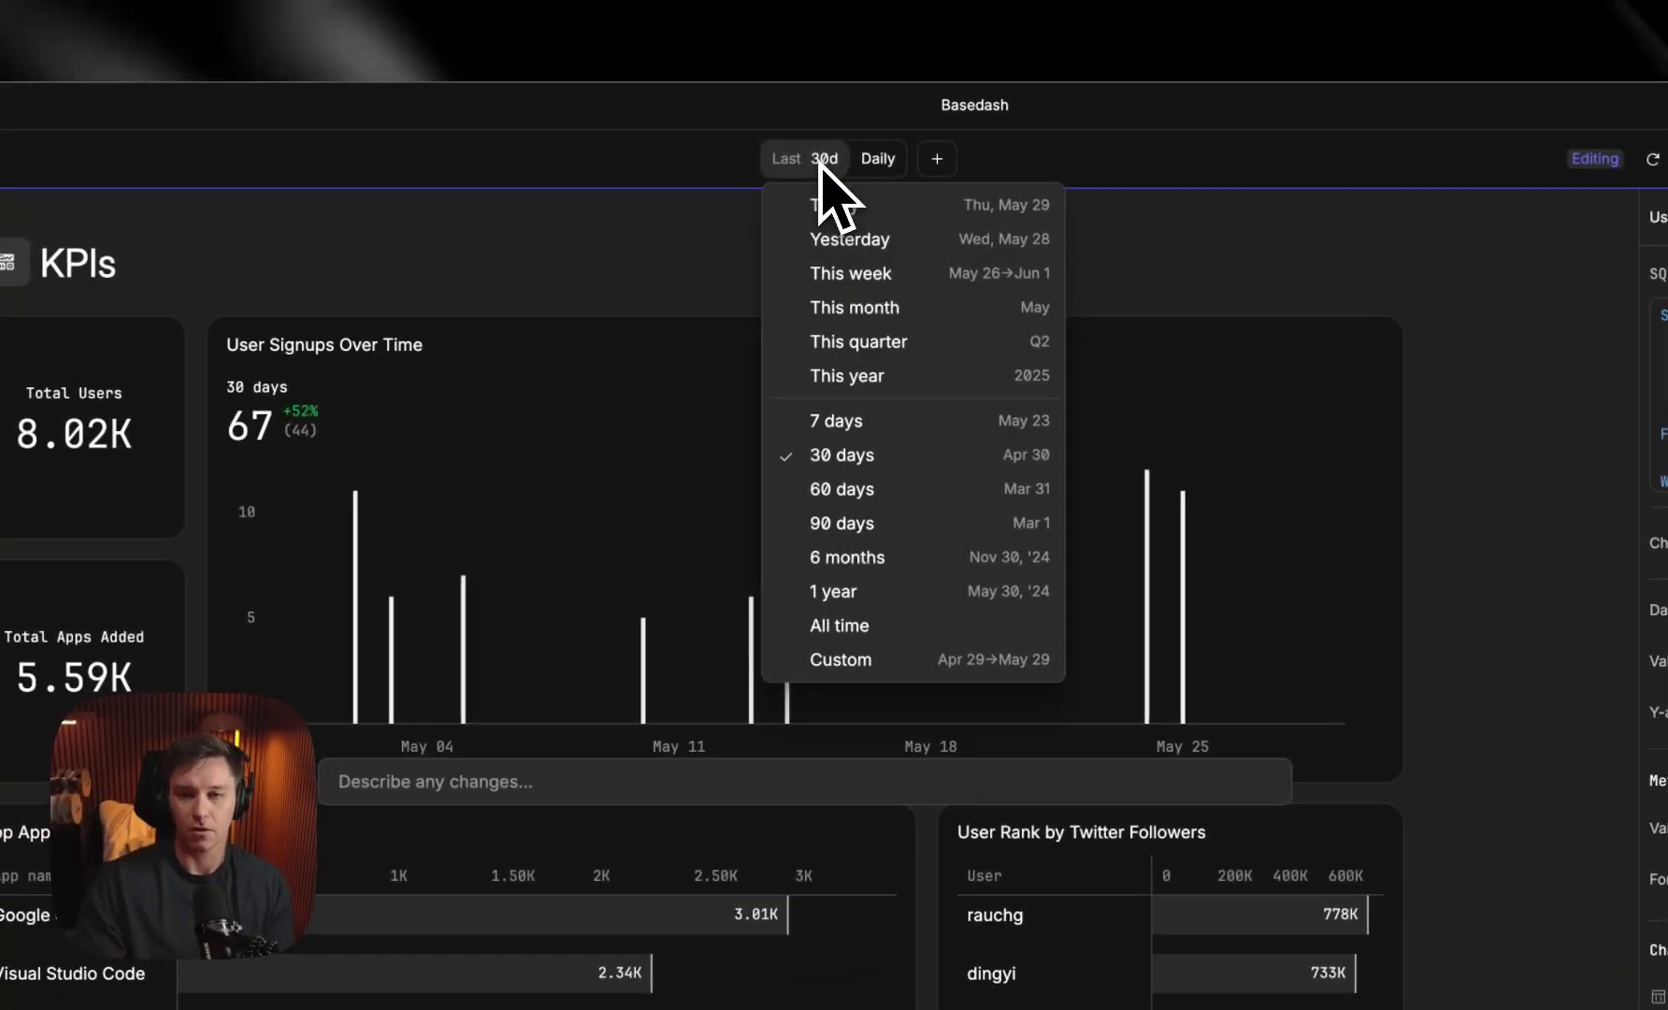
{"action": "left_click", "coordinate": [855, 489]}
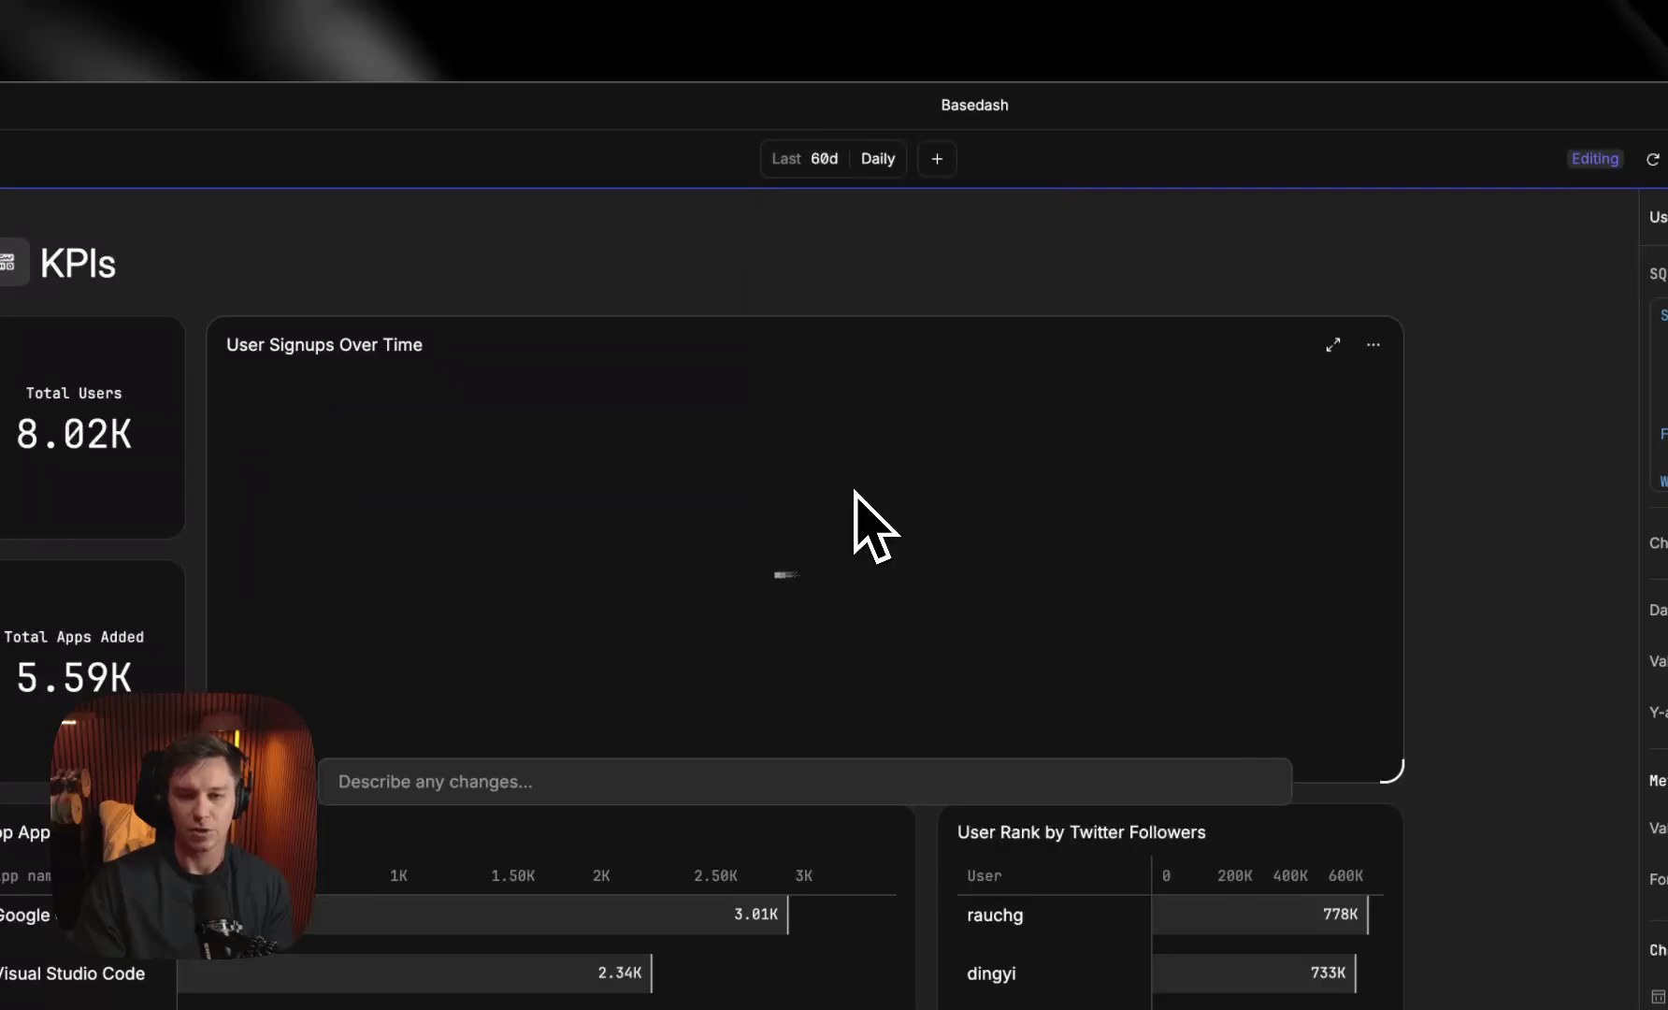
{"action": "left_click", "coordinate": [813, 159]}
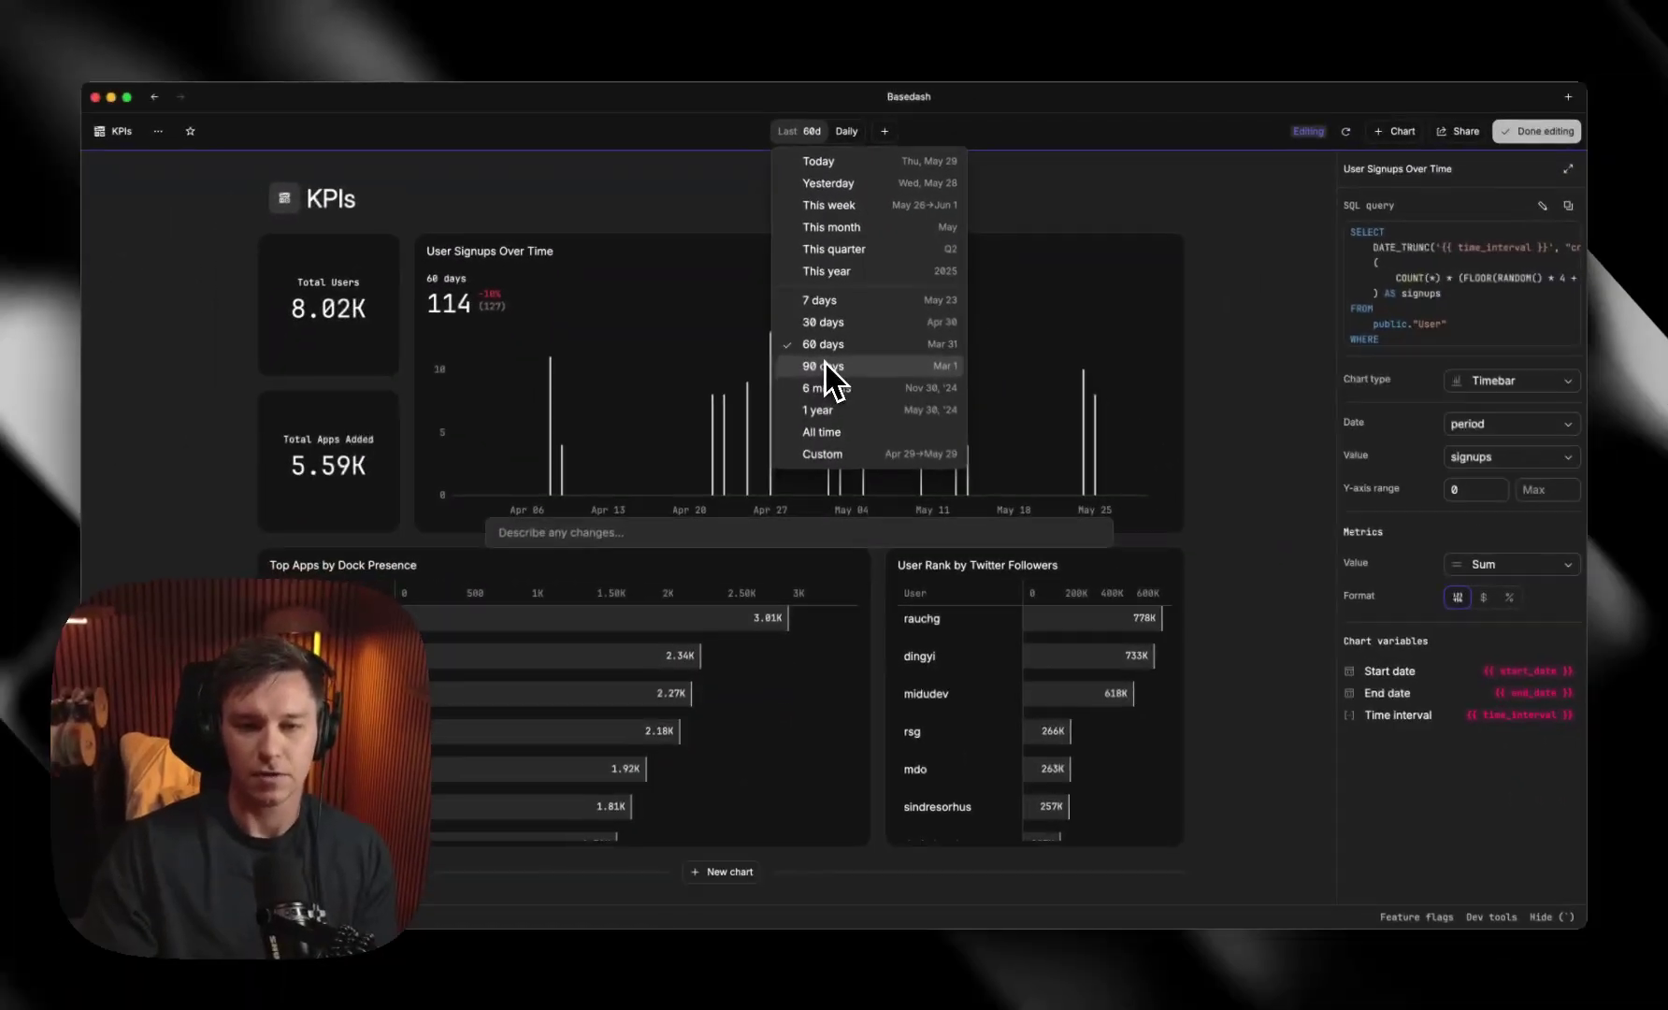
{"action": "left_click", "coordinate": [855, 531]}
{"action": "left_click", "coordinate": [857, 135]}
{"action": "left_click", "coordinate": [884, 184]}
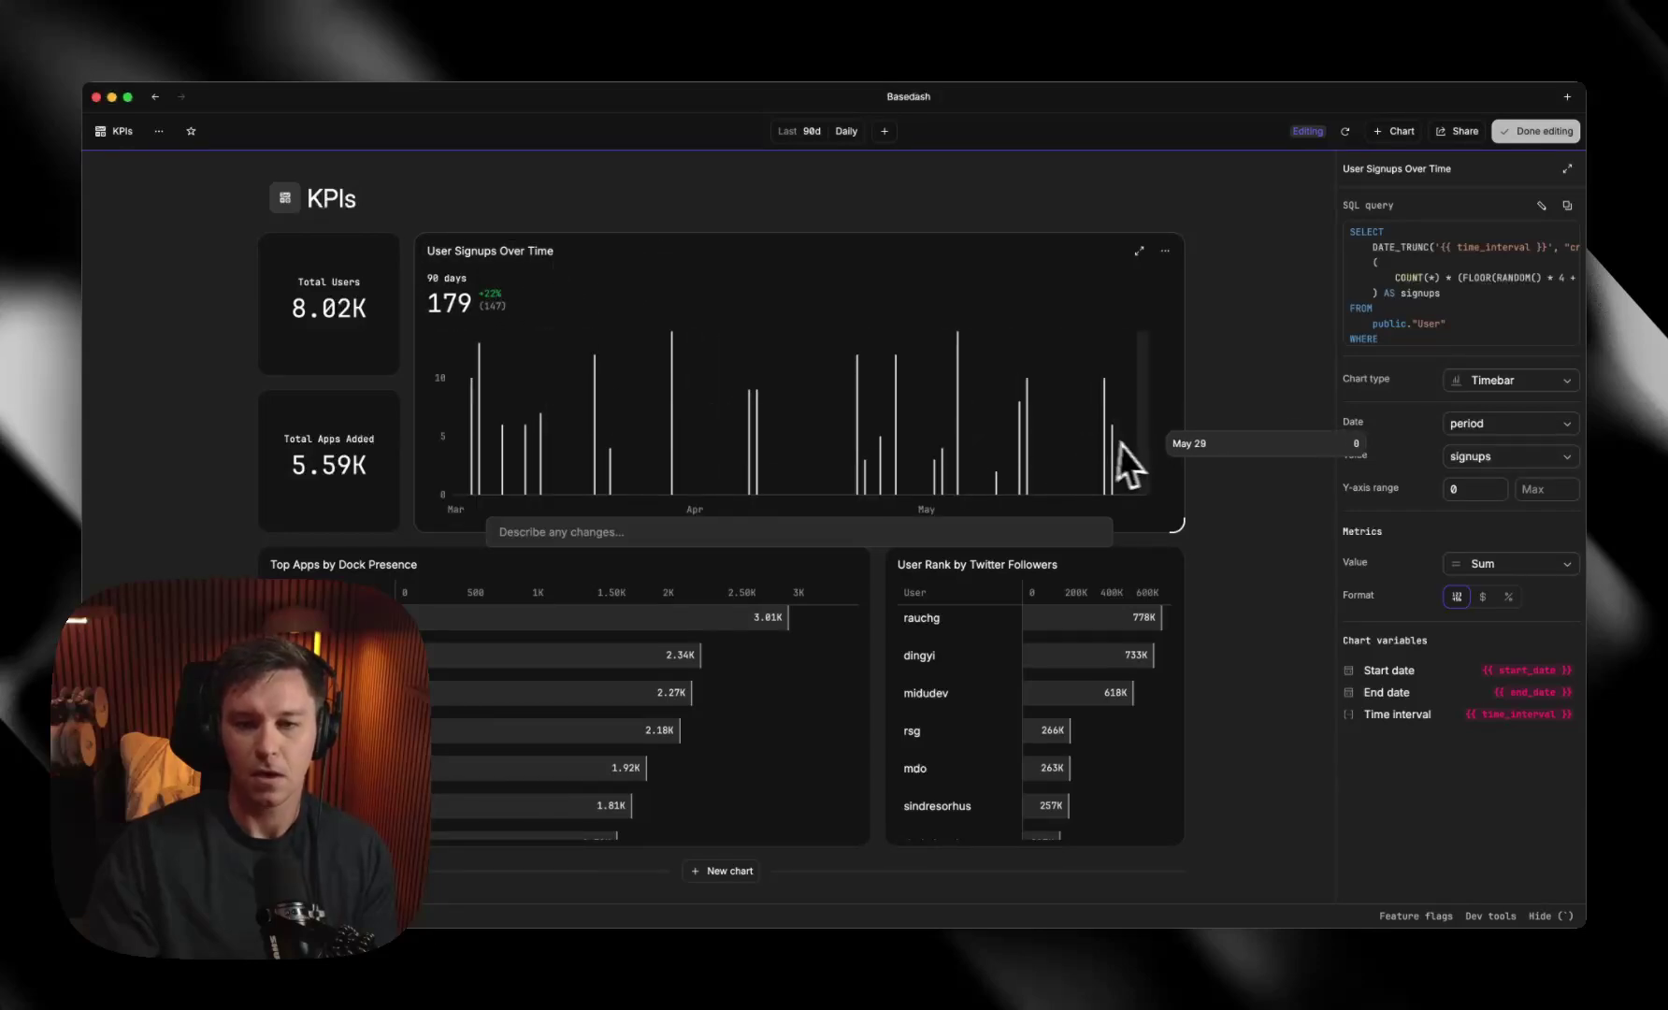
{"action": "left_click", "coordinate": [1239, 462]}
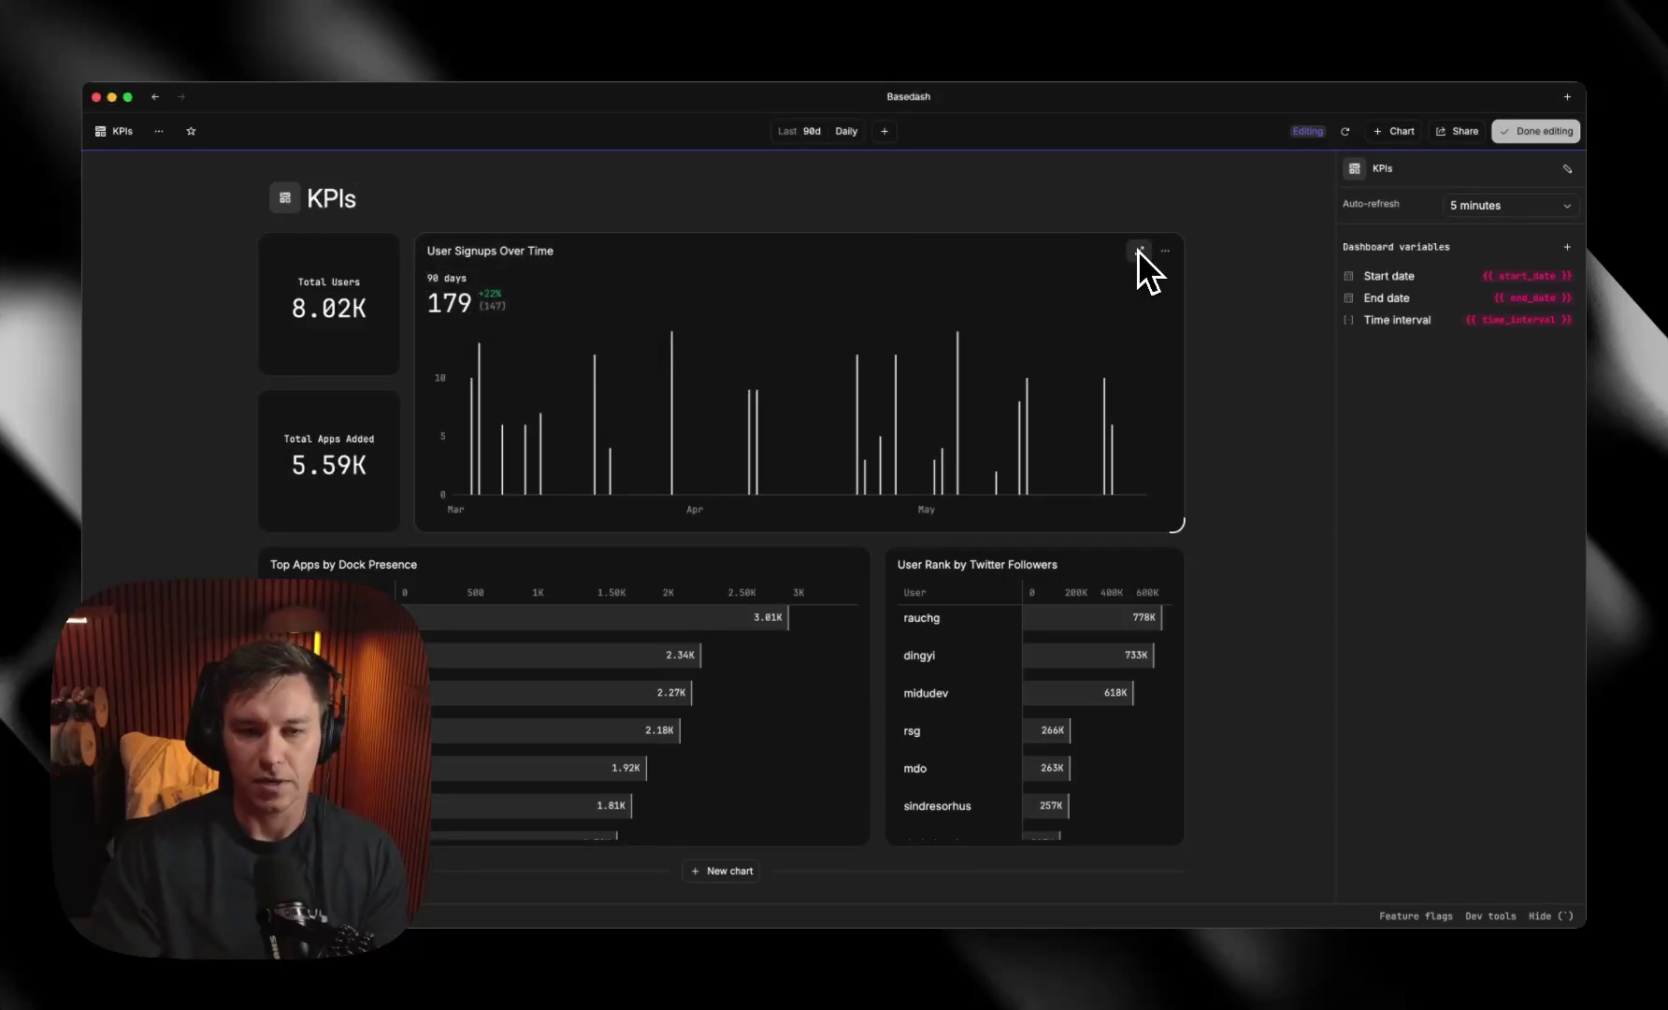
Step: Examine the SQL query of User Signups Over Time in the full editor, including the pg_auth_members and pg_attrdef columns and the dashboard variables
{"action": "left_click", "coordinate": [1138, 250]}
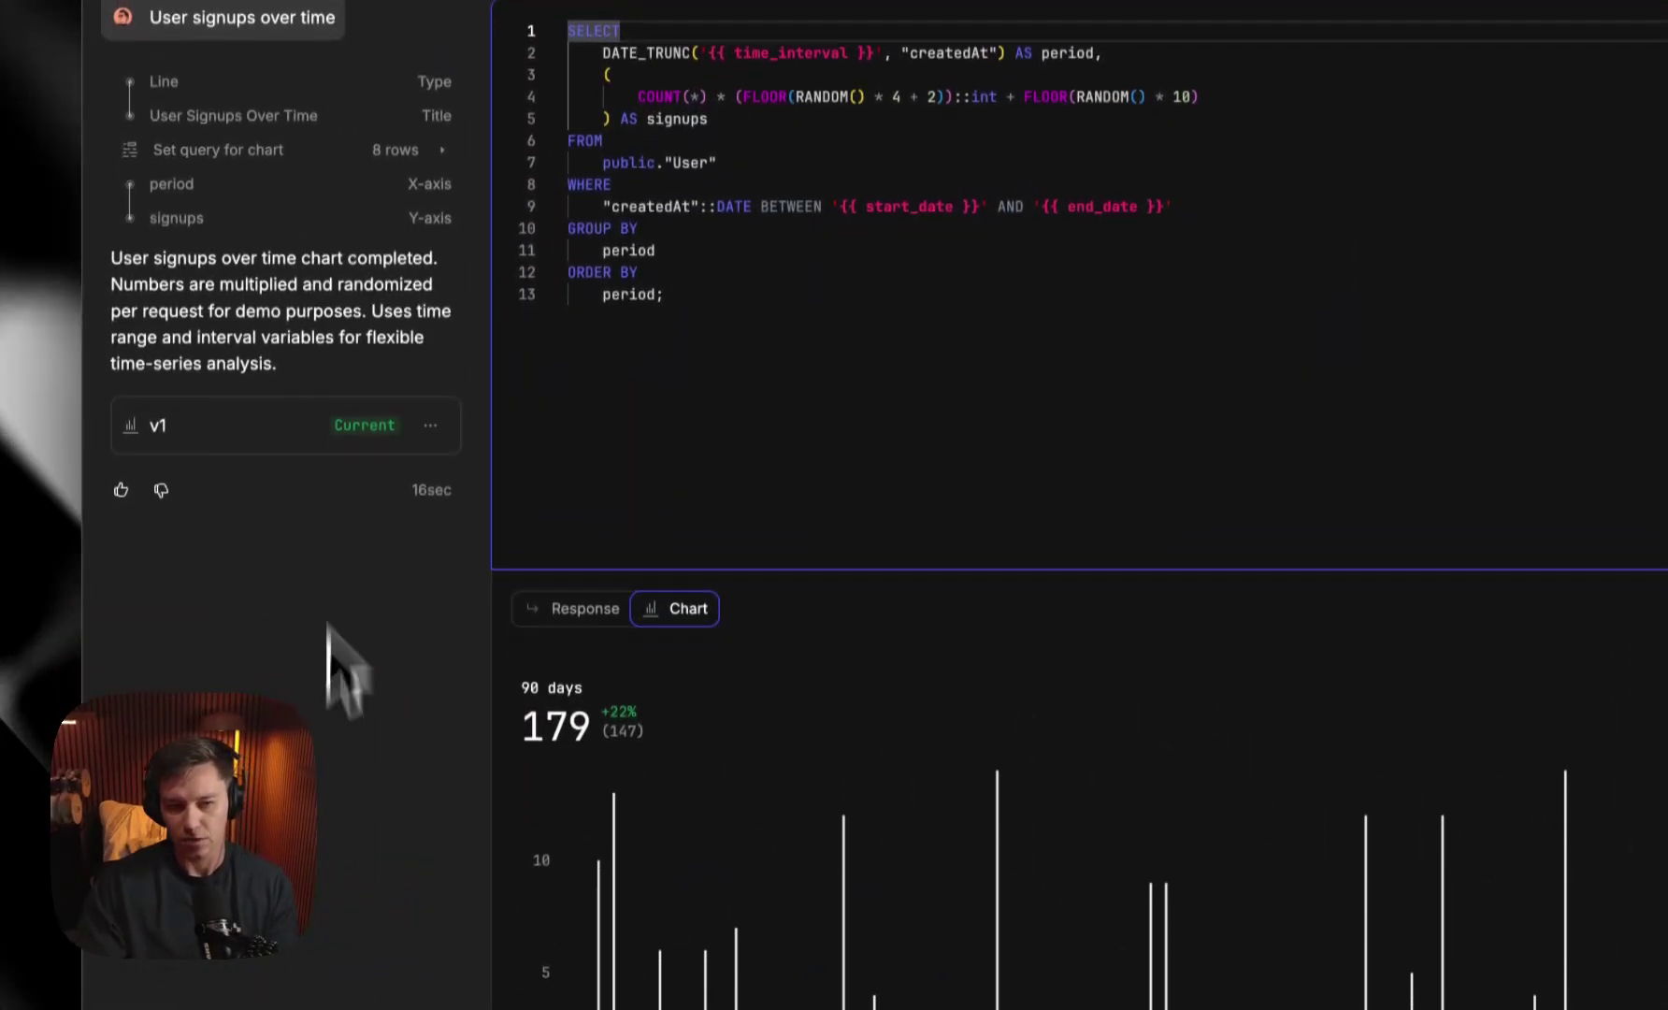
{"action": "left_click", "coordinate": [924, 226]}
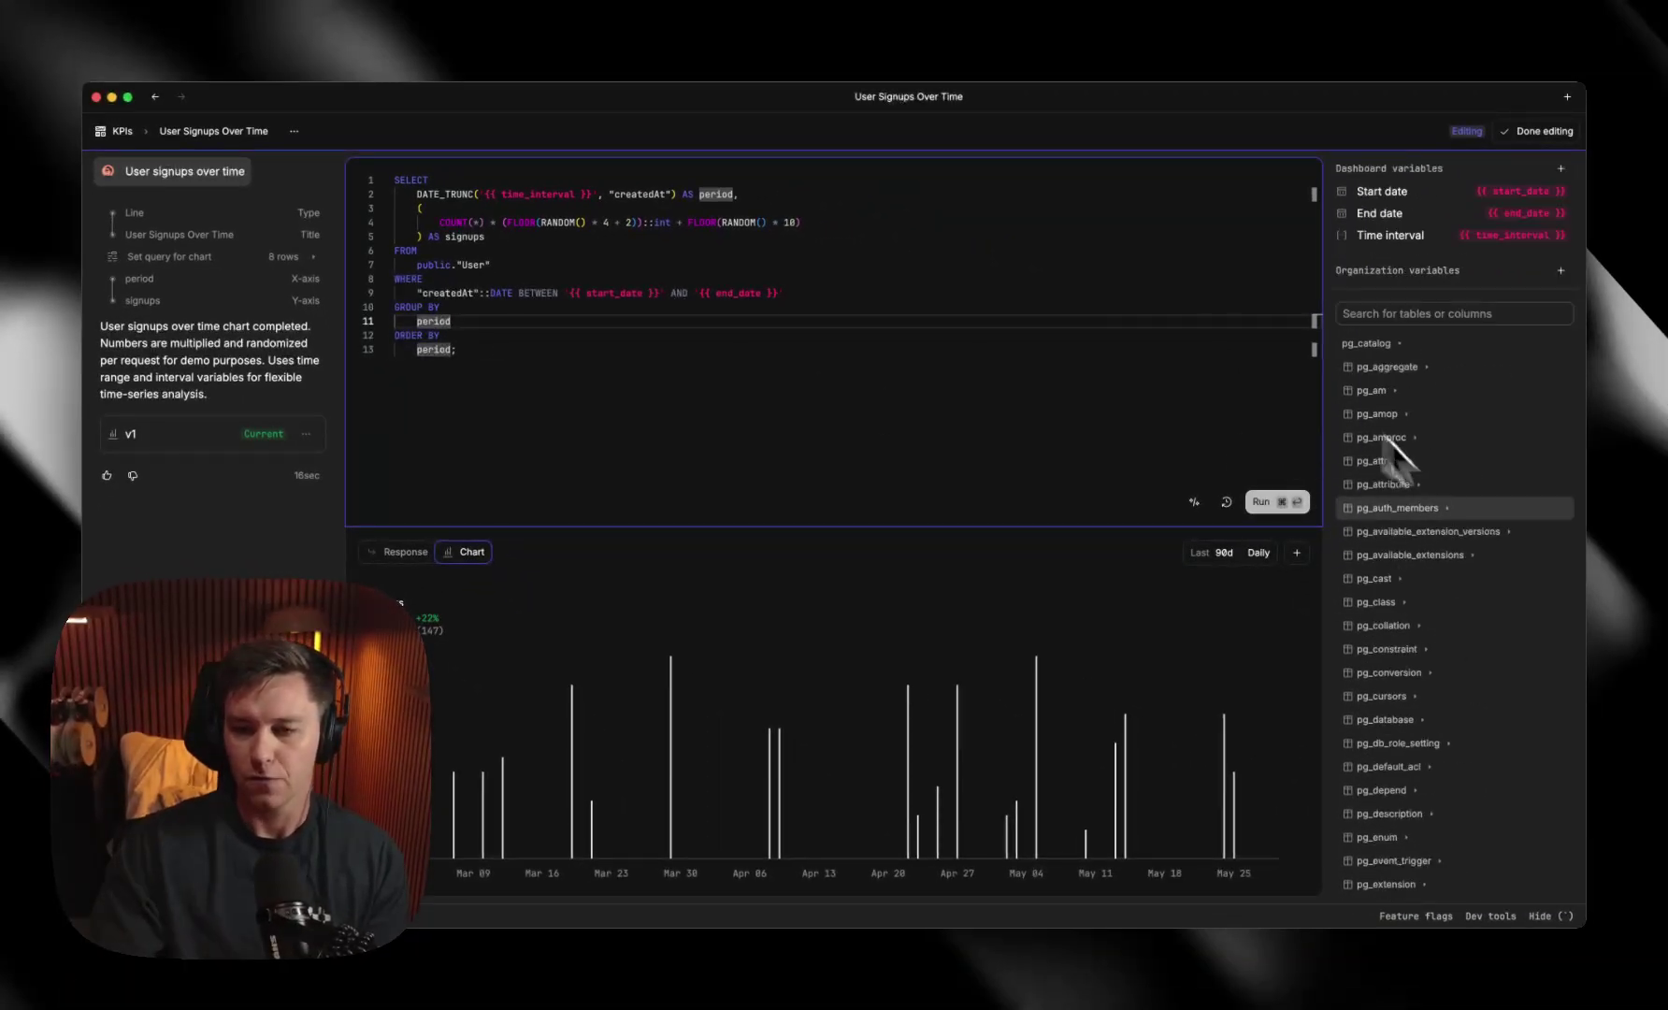
{"action": "left_click", "coordinate": [1383, 507]}
{"action": "scroll", "coordinate": [1398, 570], "scroll_direction": "down", "scroll_amount": 1}
{"action": "left_click", "coordinate": [1407, 432]}
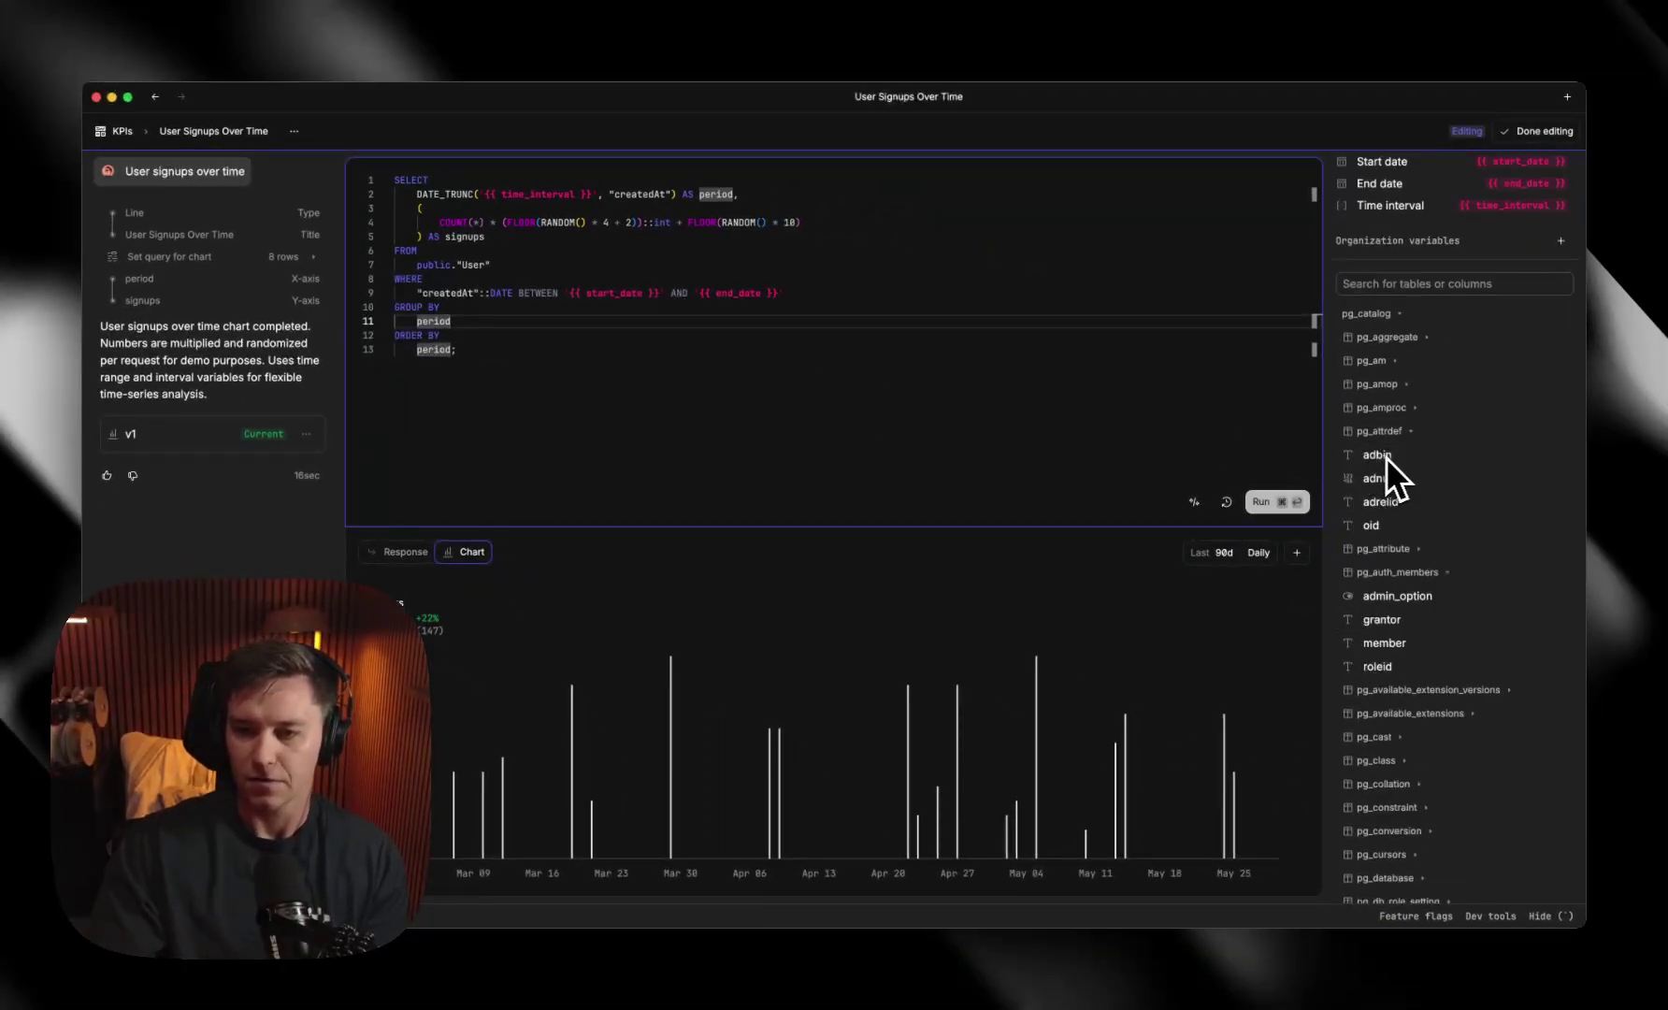
{"action": "left_click", "coordinate": [838, 333]}
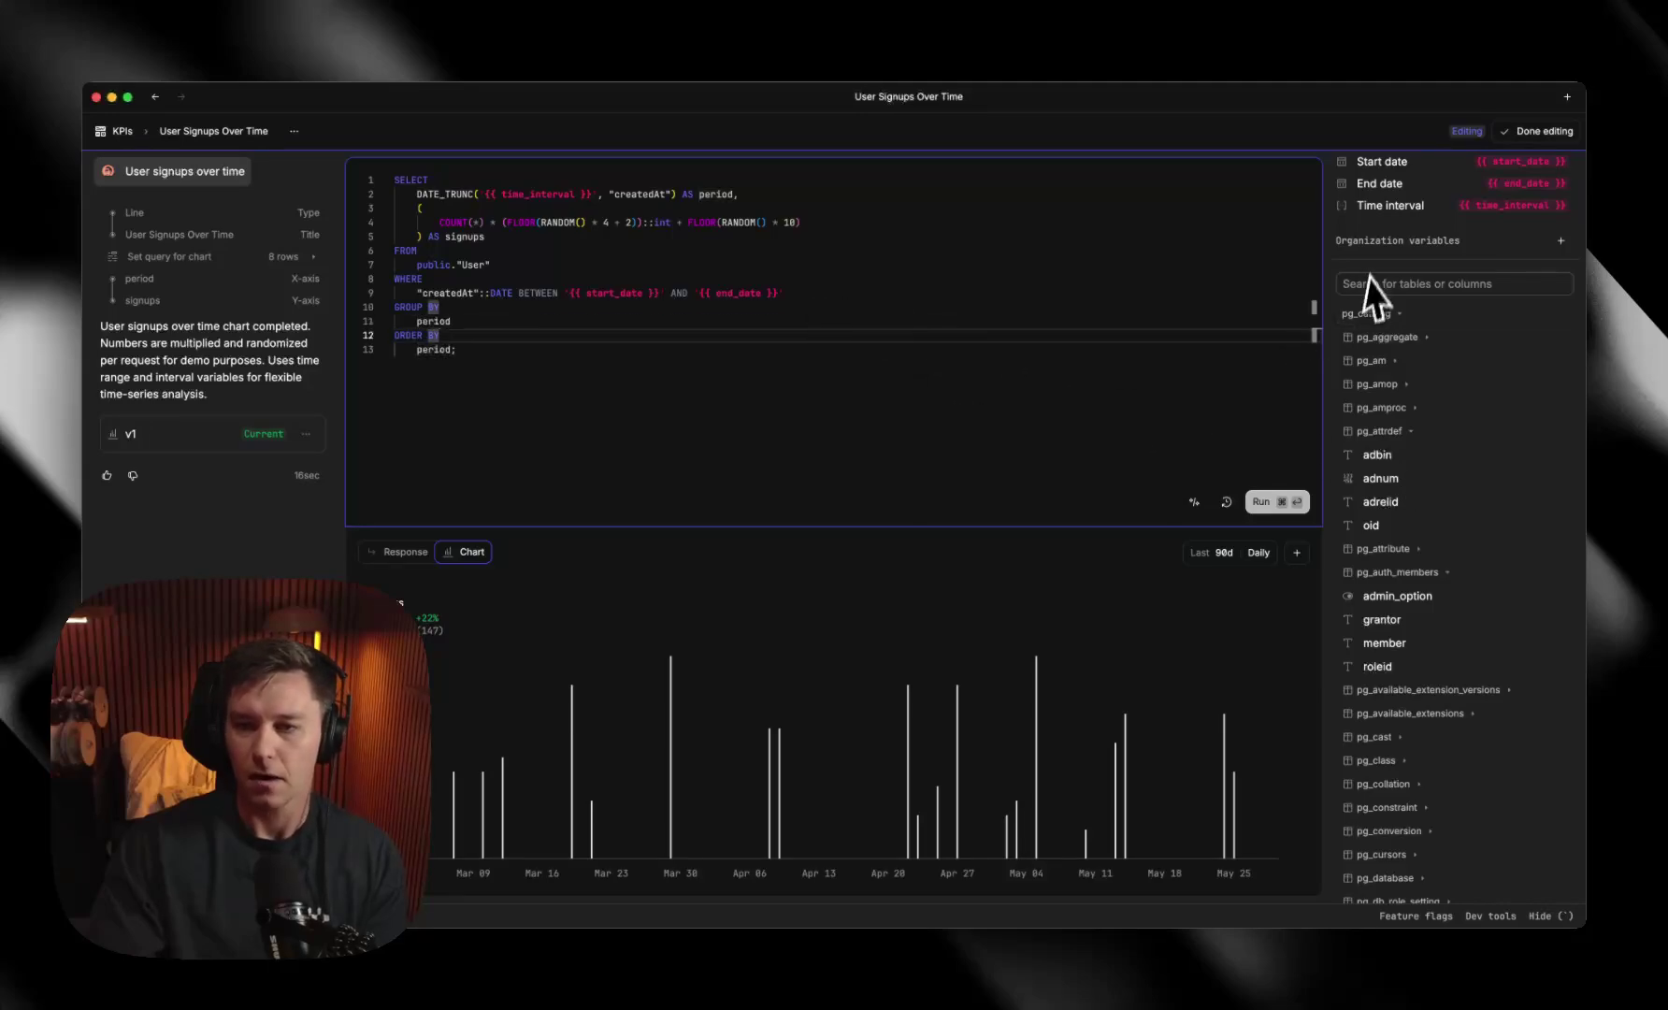
{"action": "scroll", "coordinate": [1478, 328], "scroll_direction": "up", "scroll_amount": 1}
{"action": "mouse_move", "coordinate": [1397, 201]}
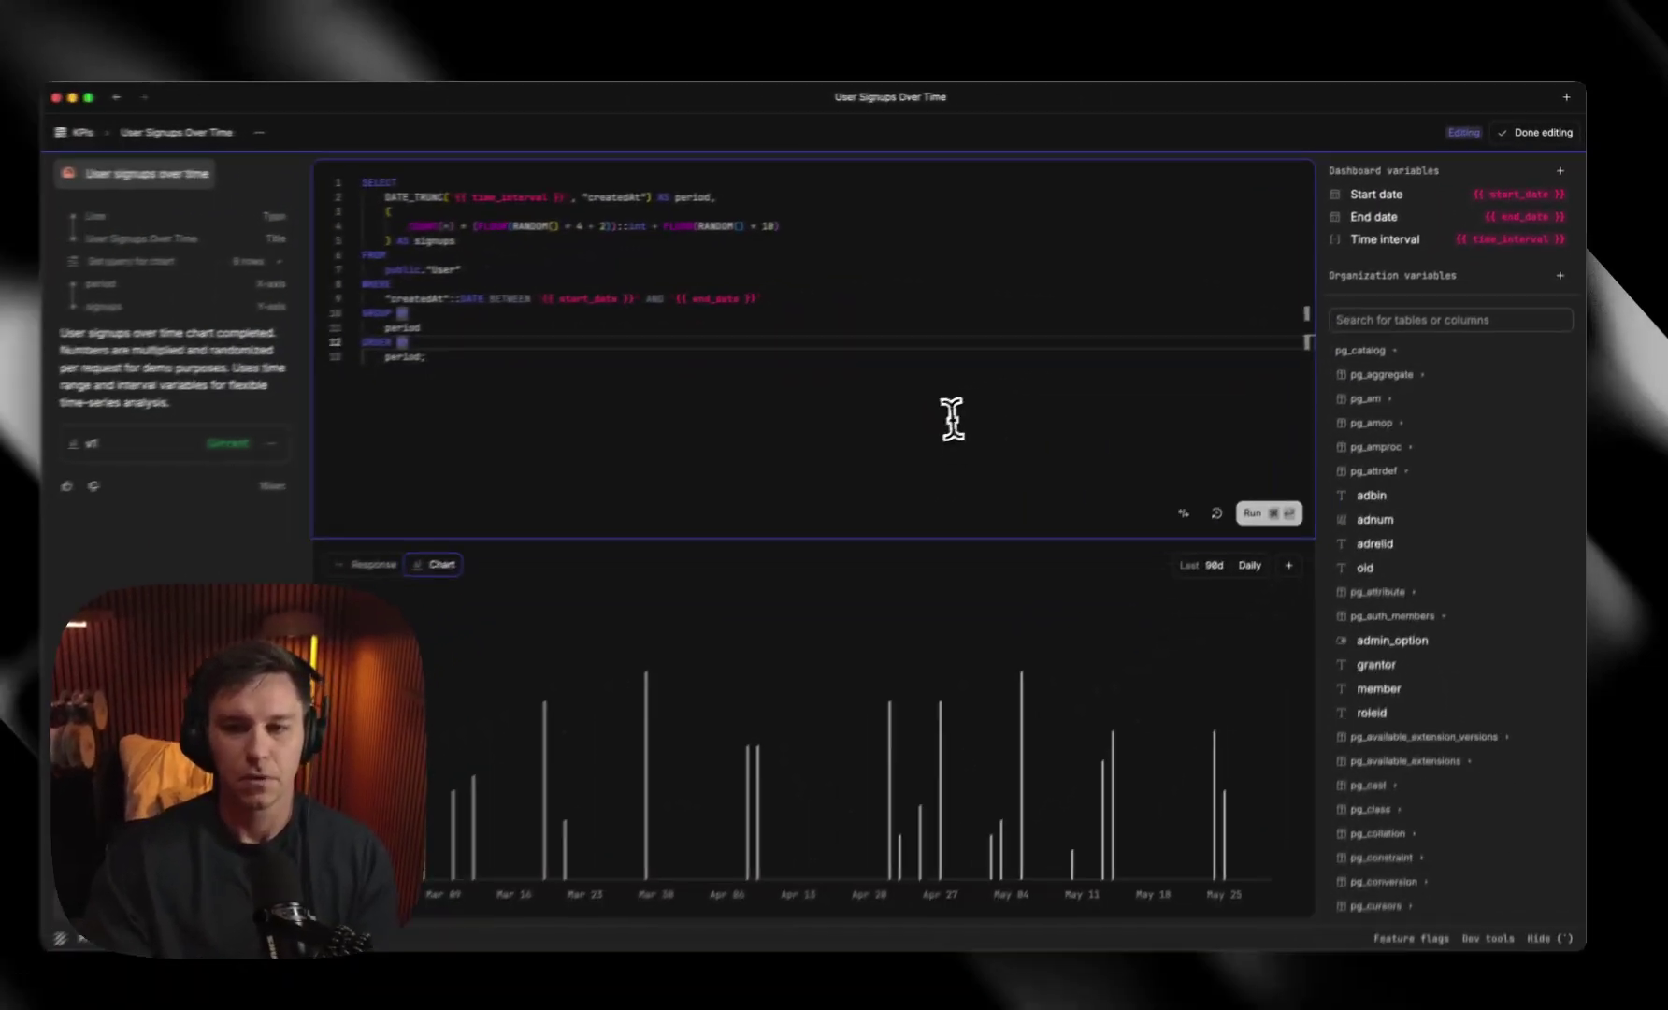
{"action": "left_click", "coordinate": [1538, 131]}
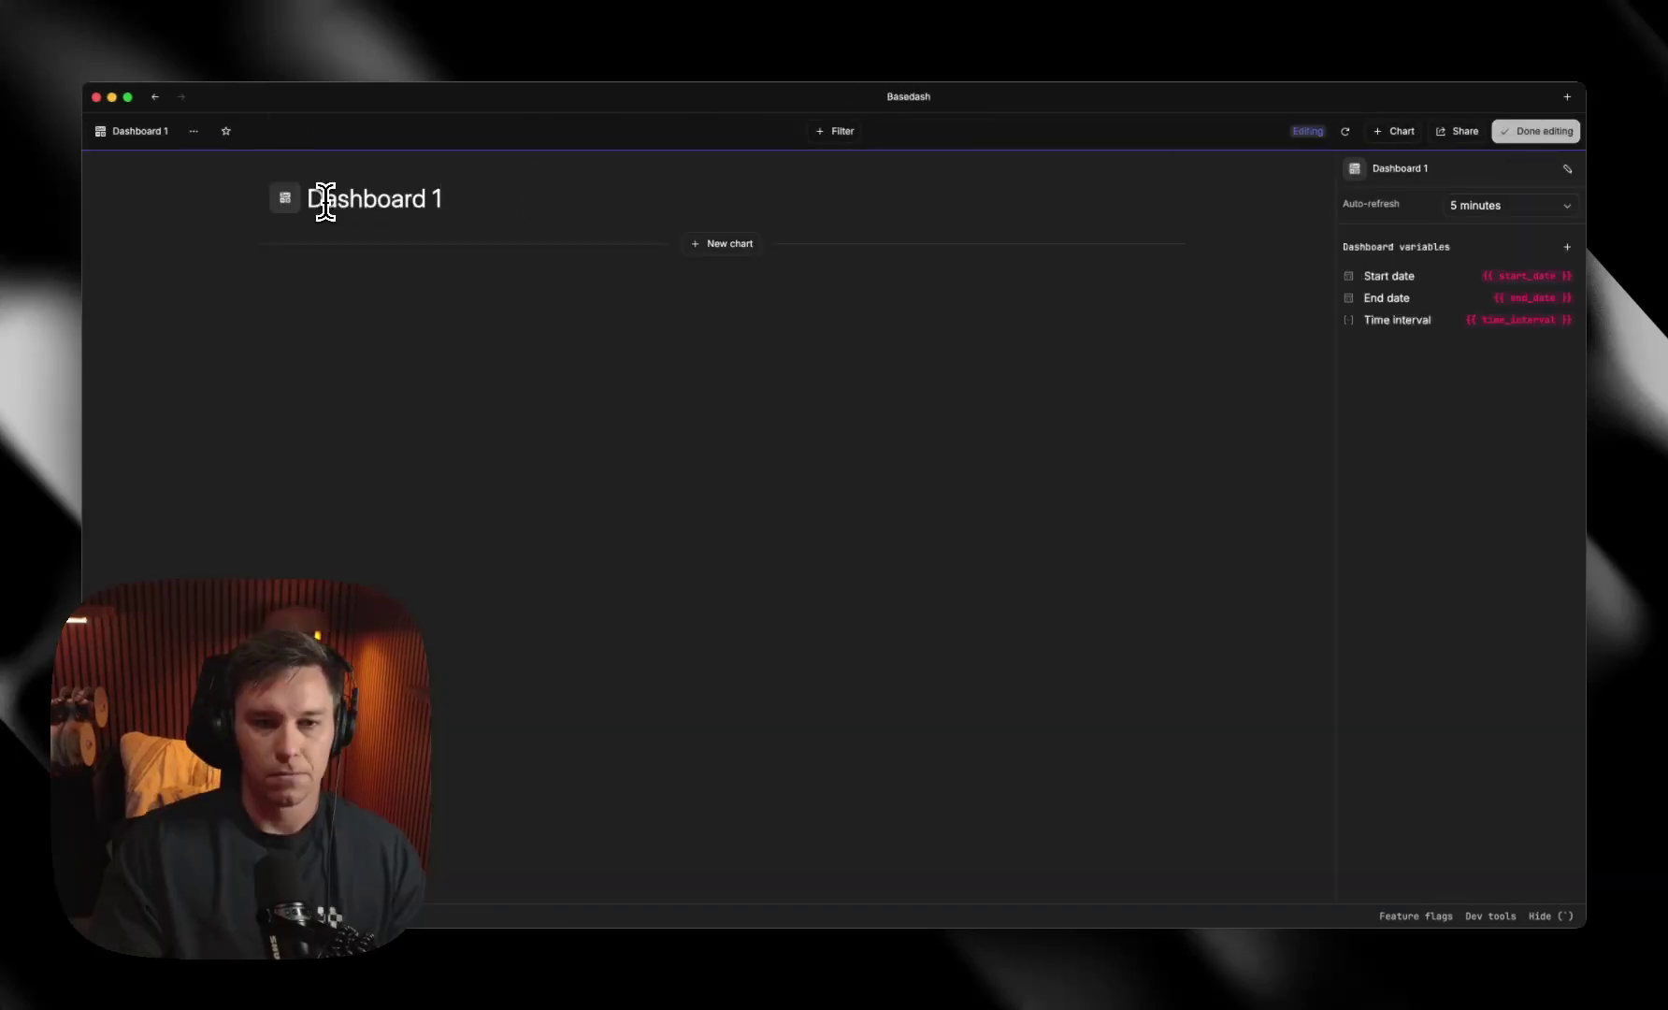
Step: Rename the new, empty dashboard to App Details
{"action": "triple_click", "coordinate": [322, 196]}
{"action": "type", "text": "App Details"}
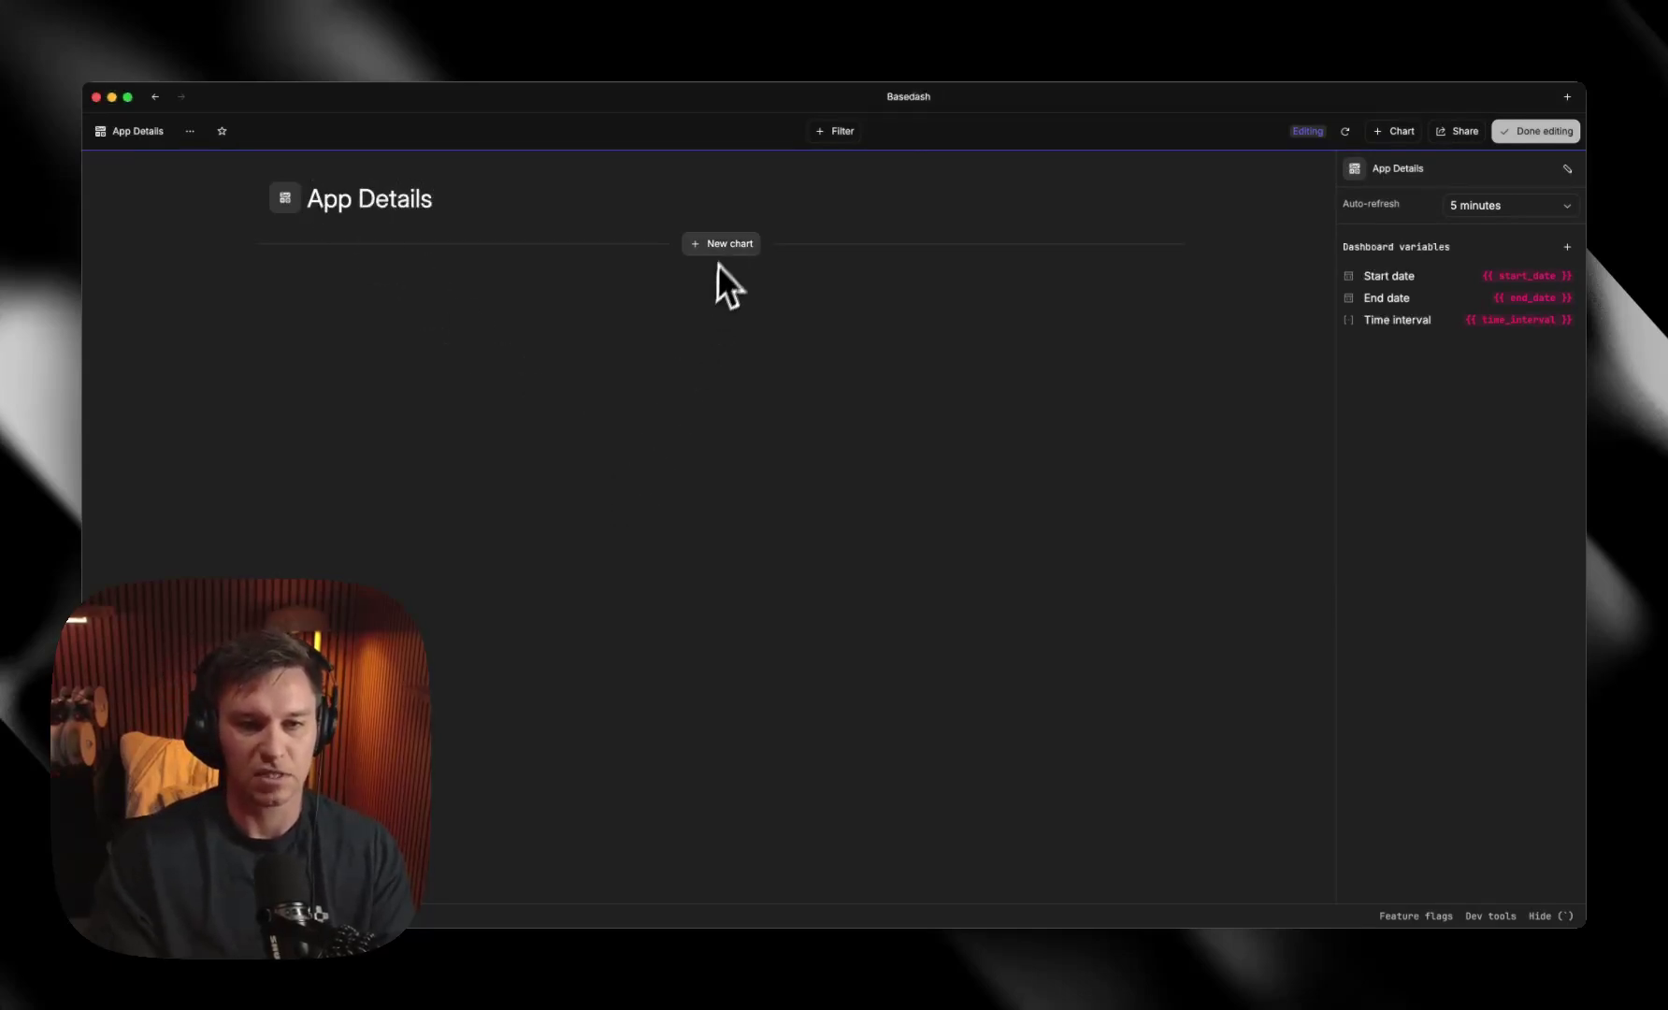
Step: Add a chart to the dashboard and generate it from the prompt "Show me the details of an app"
{"action": "left_click", "coordinate": [724, 246]}
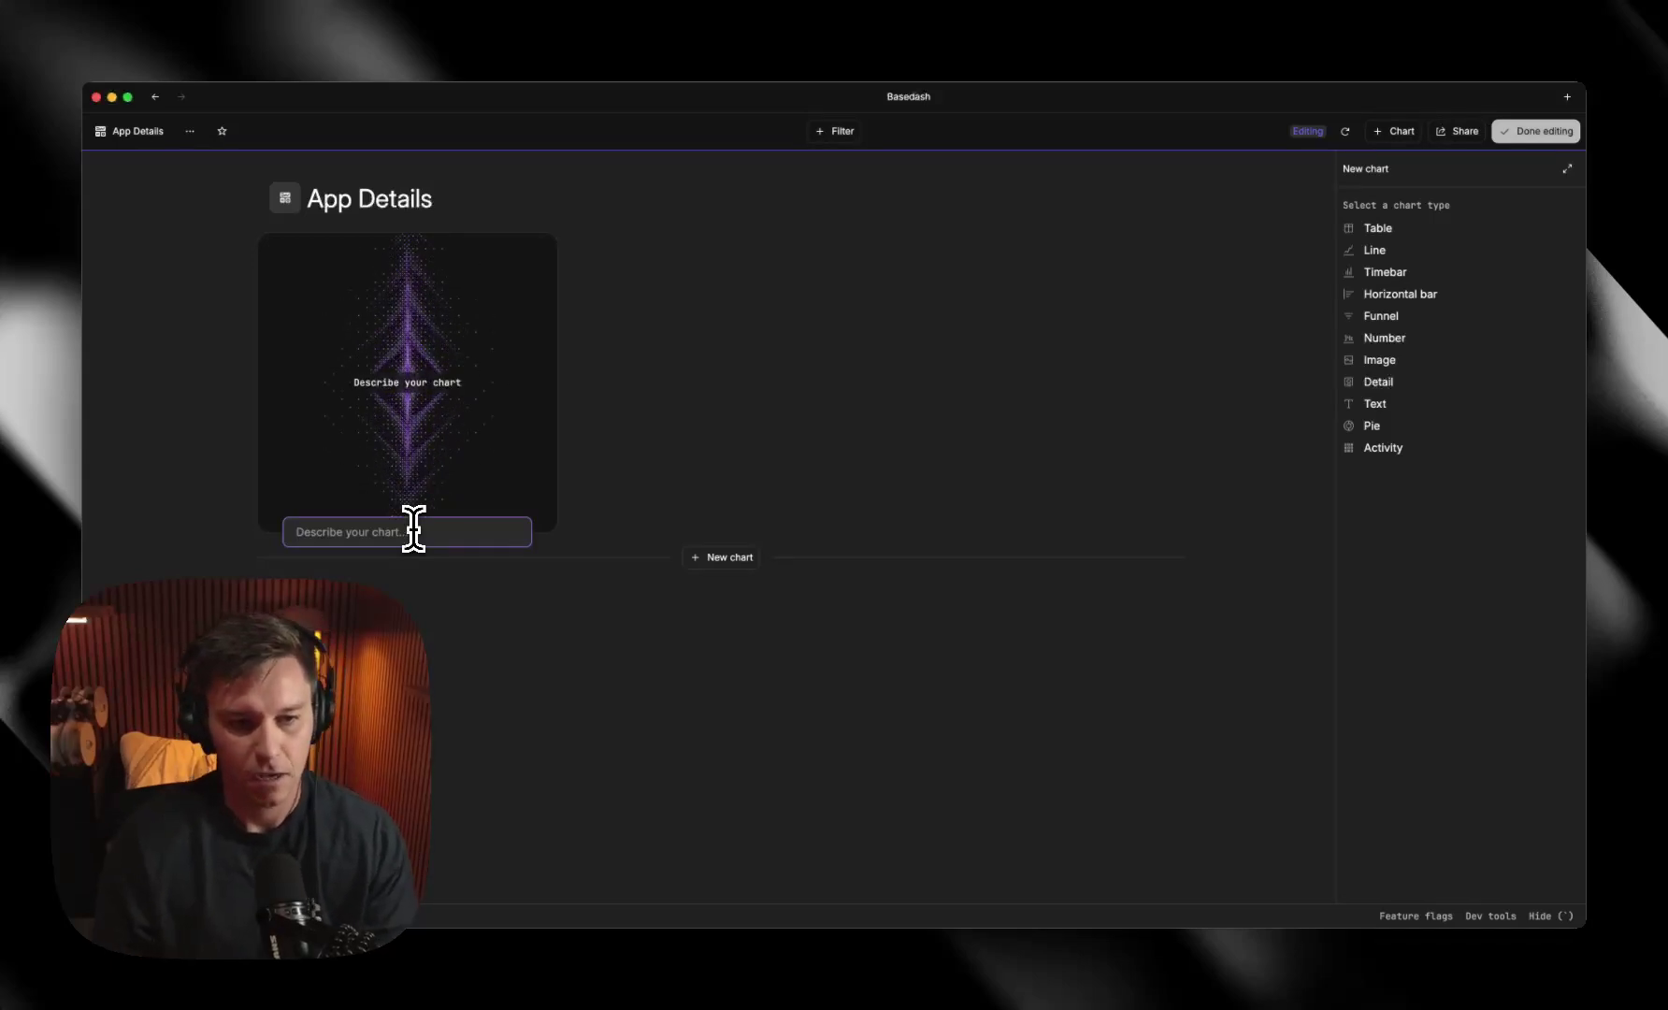
{"action": "type", "text": "how mme"}
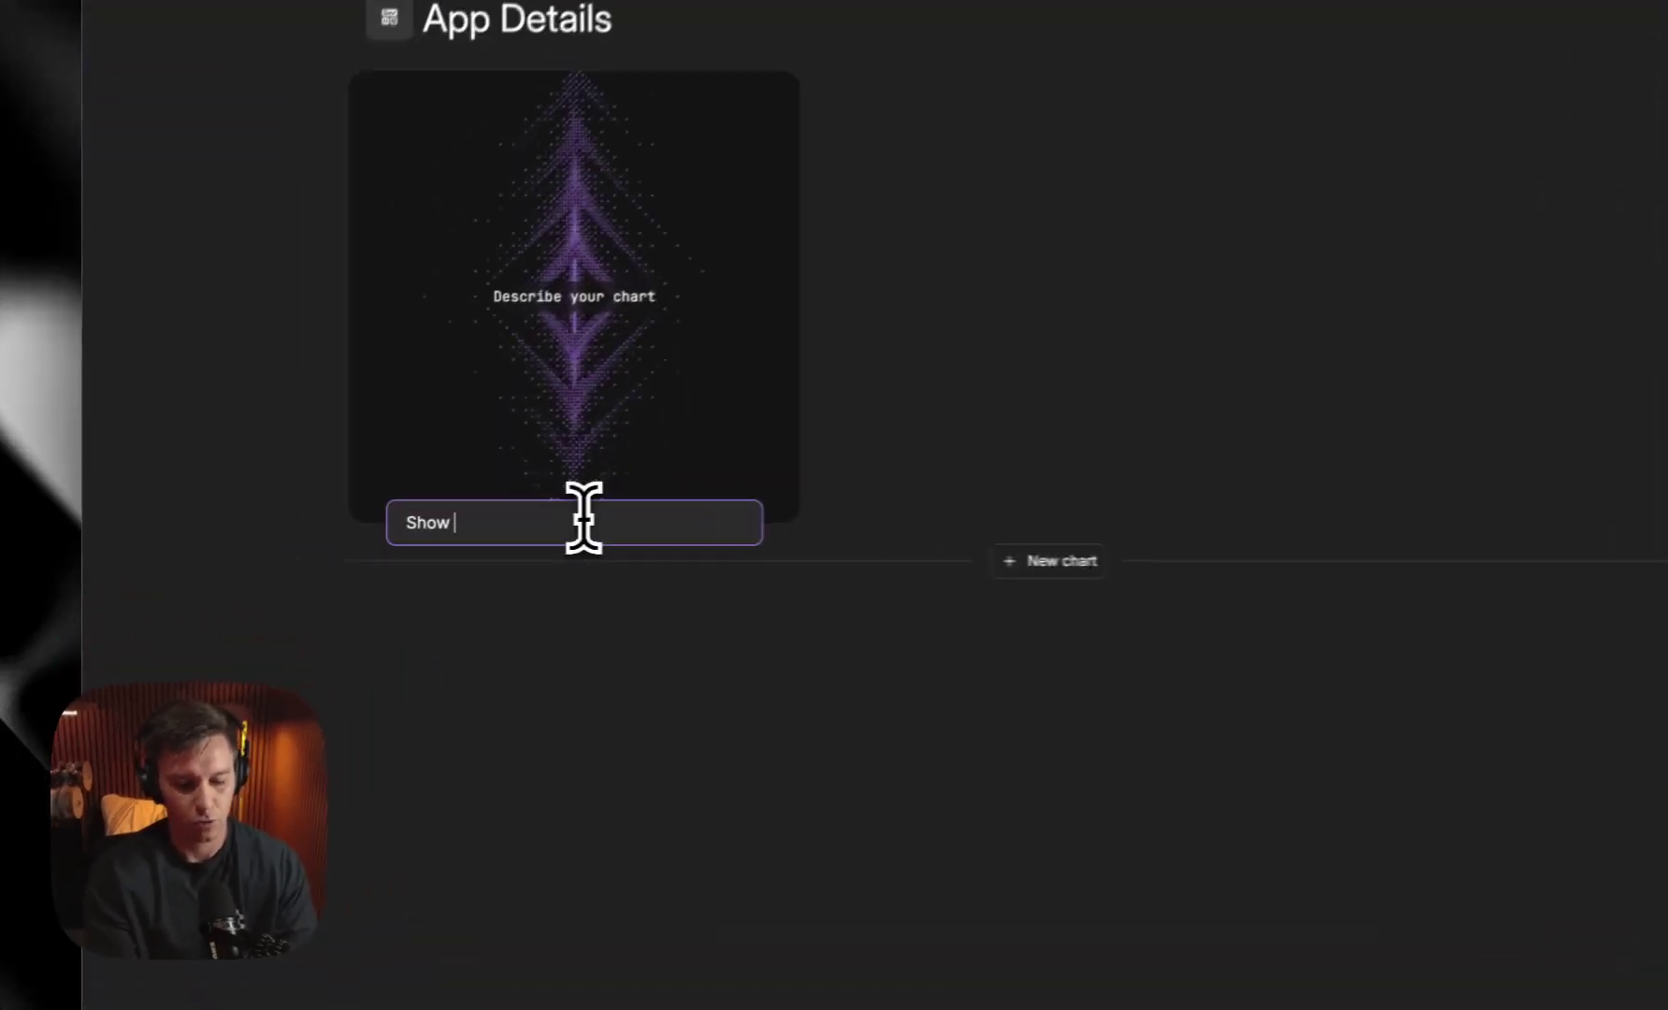
{"action": "key", "text": "BackSpace"}
{"action": "key", "text": "BackSpace"}
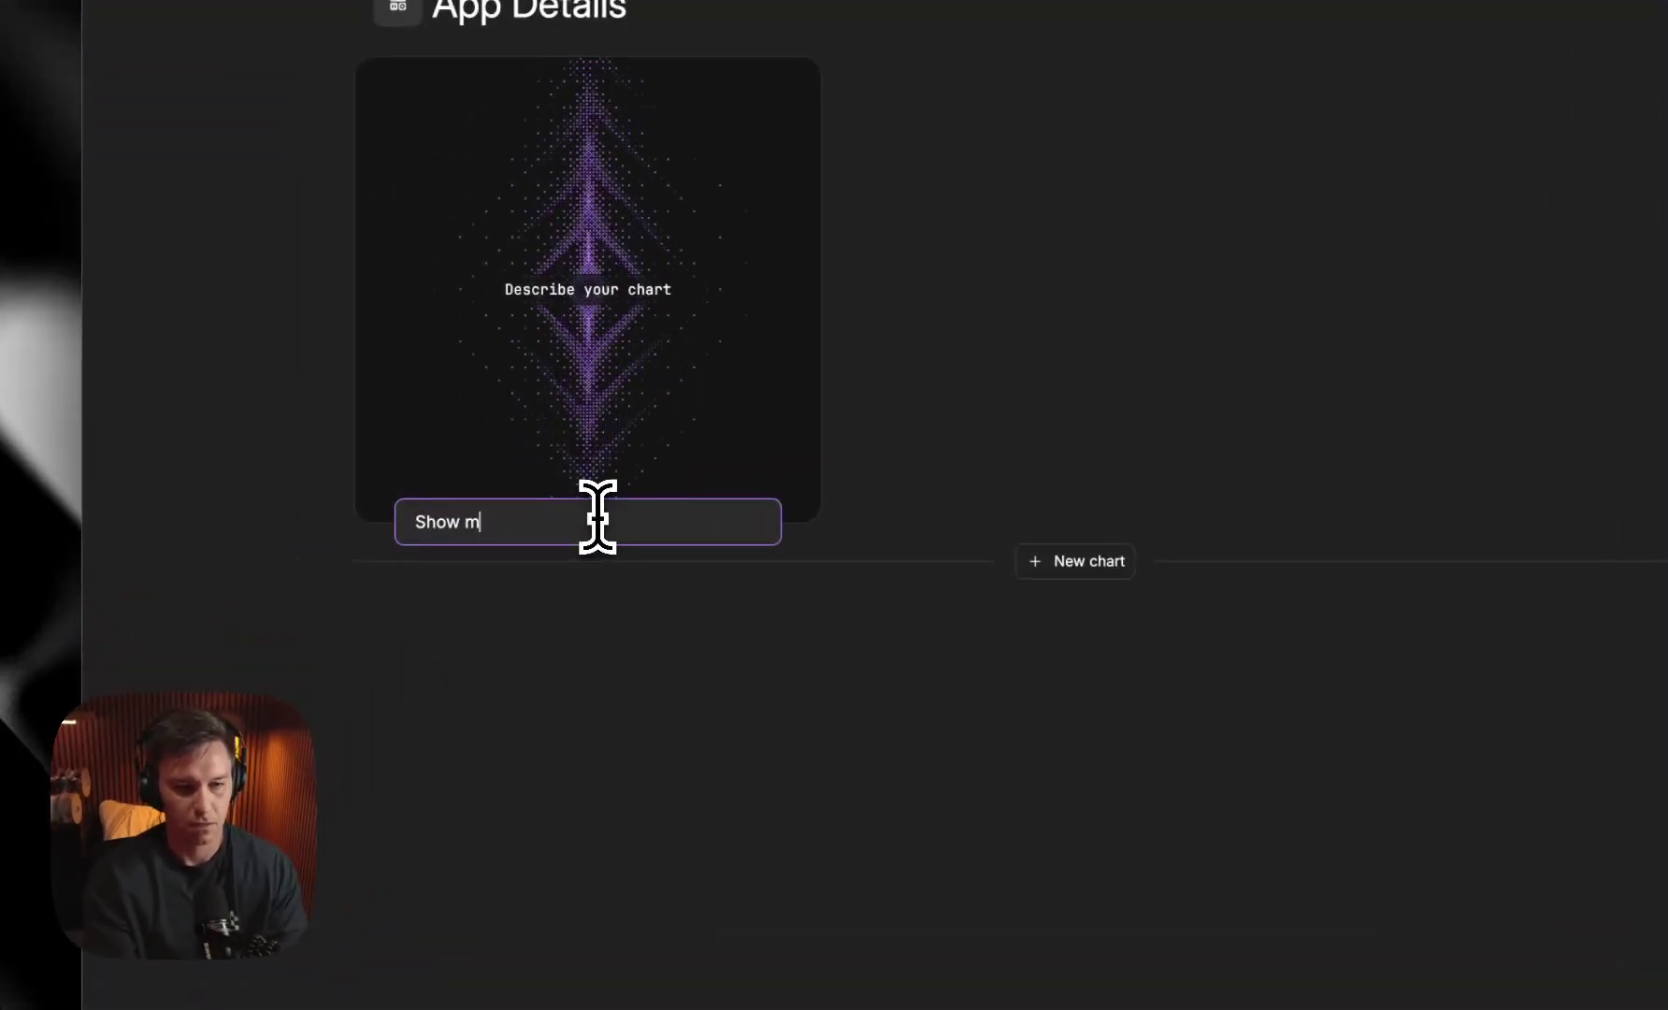
{"action": "type", "text": "e the details of"}
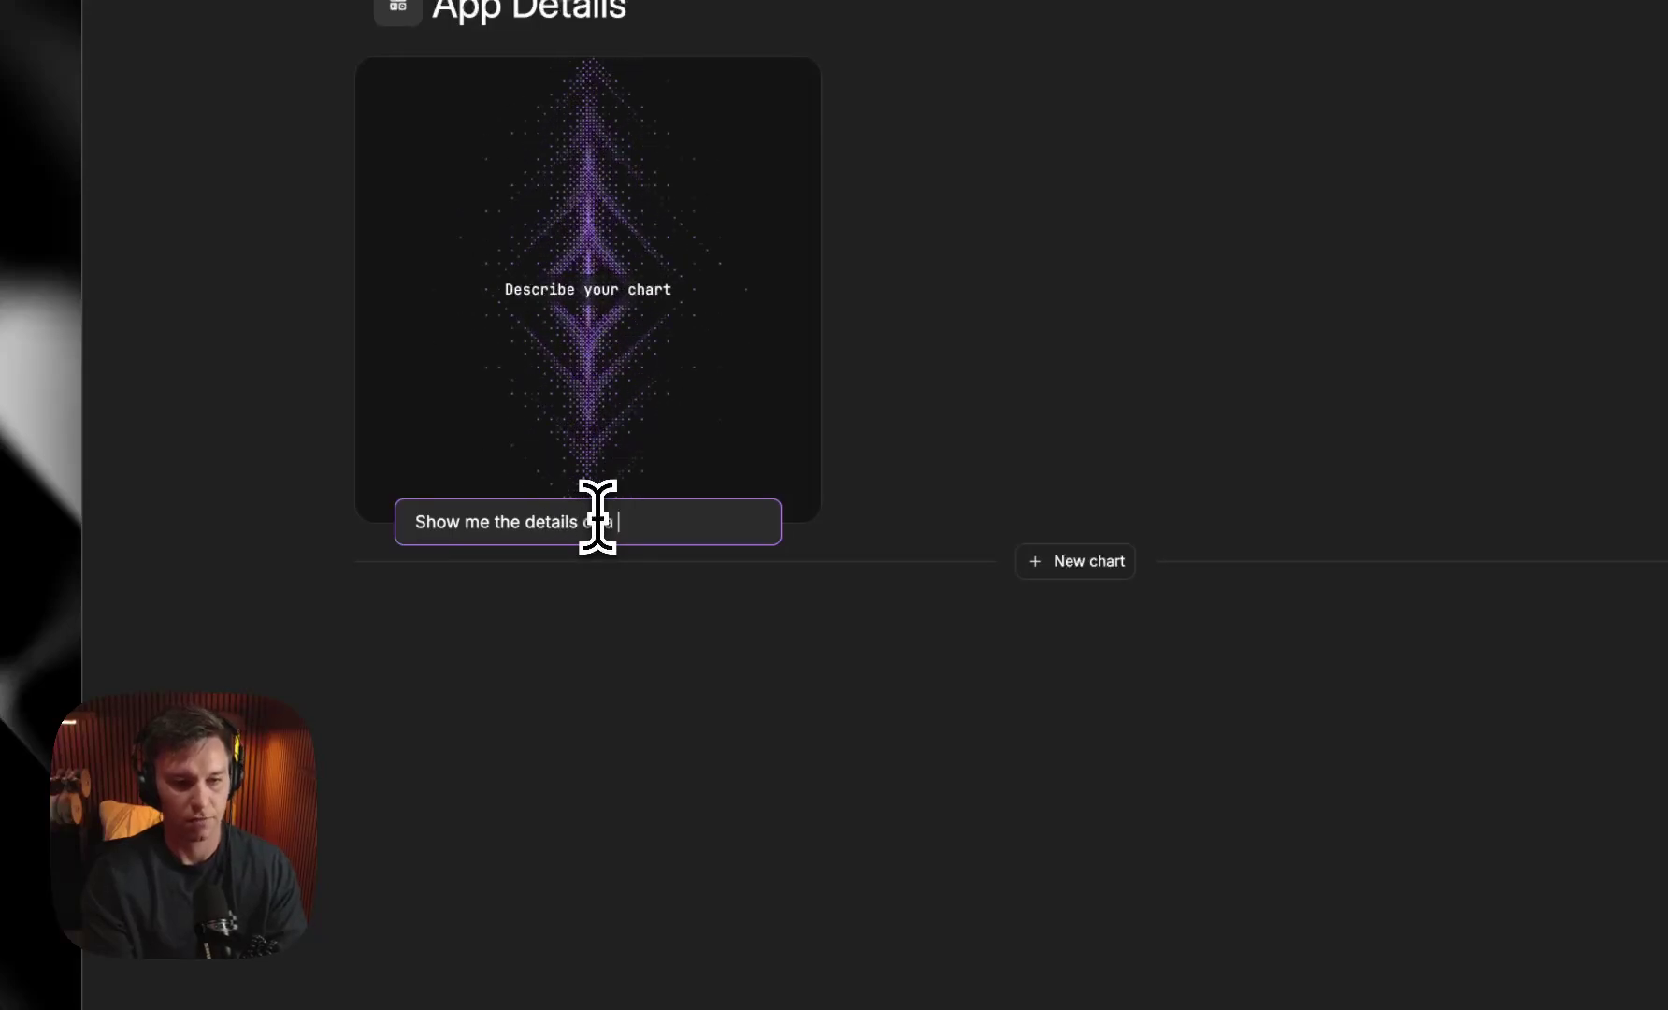
{"action": "type", "text": " an app"}
{"action": "key", "text": "Return"}
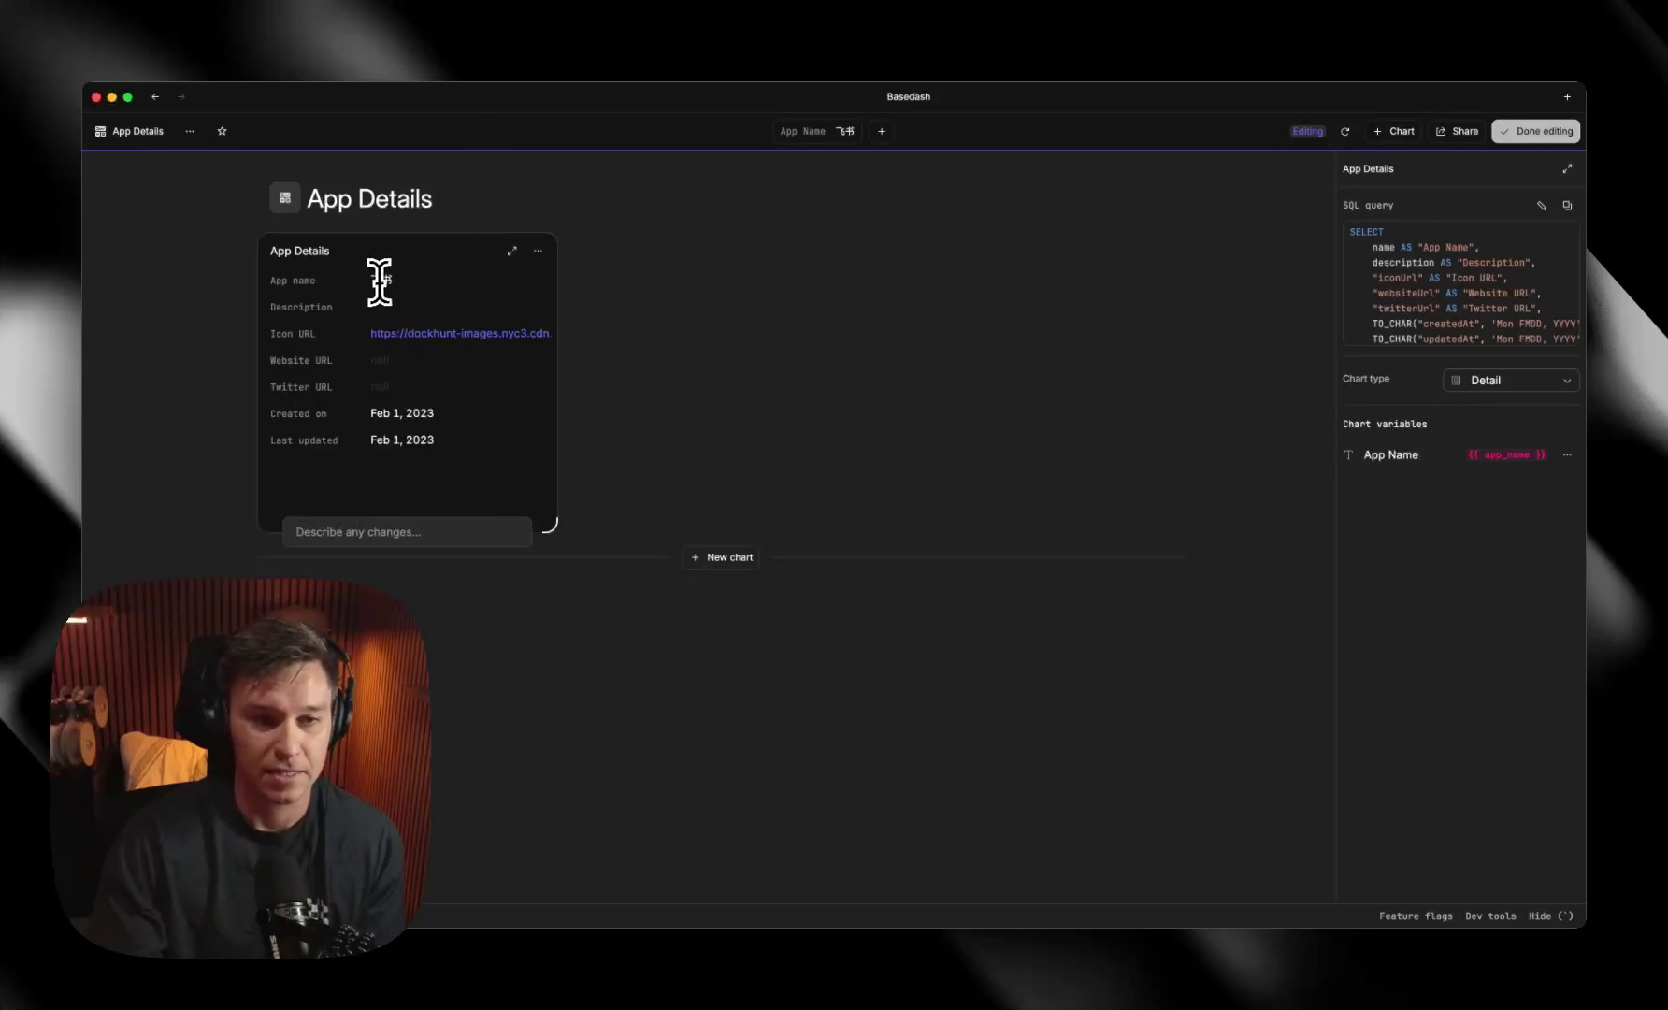
Step: Deselect the App Details chart and set the dashboard's App Name filter to Basedash
{"action": "left_click", "coordinate": [810, 231]}
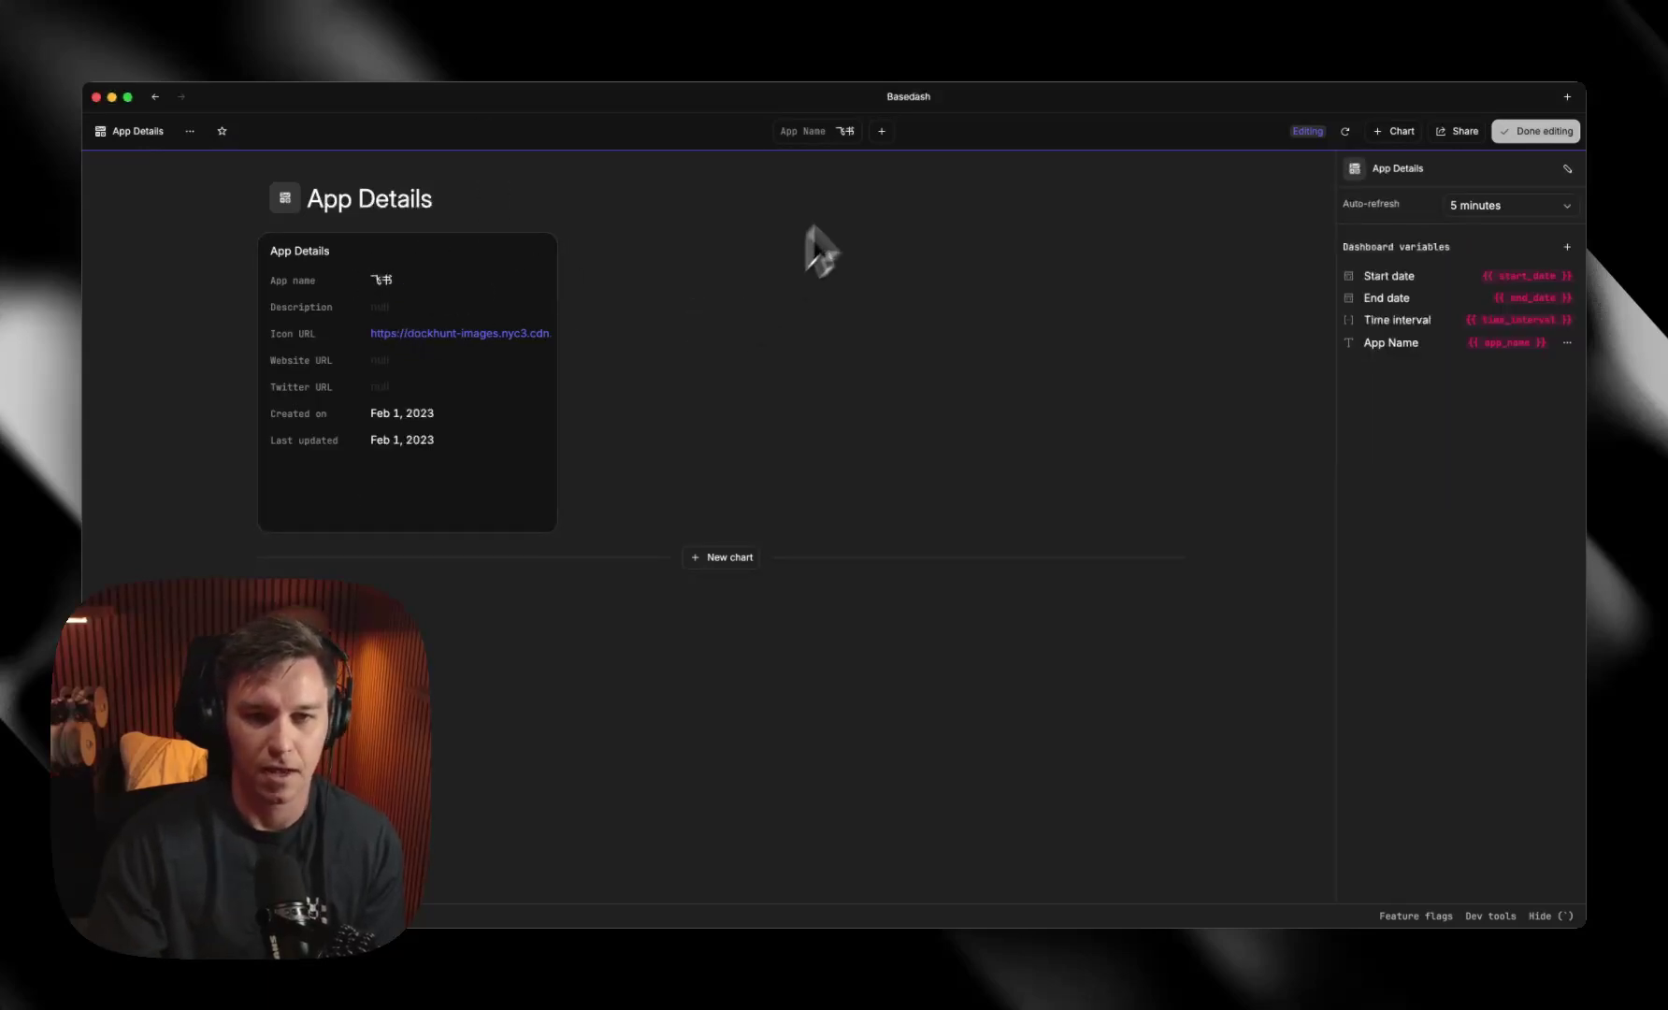
{"action": "left_click", "coordinate": [852, 130]}
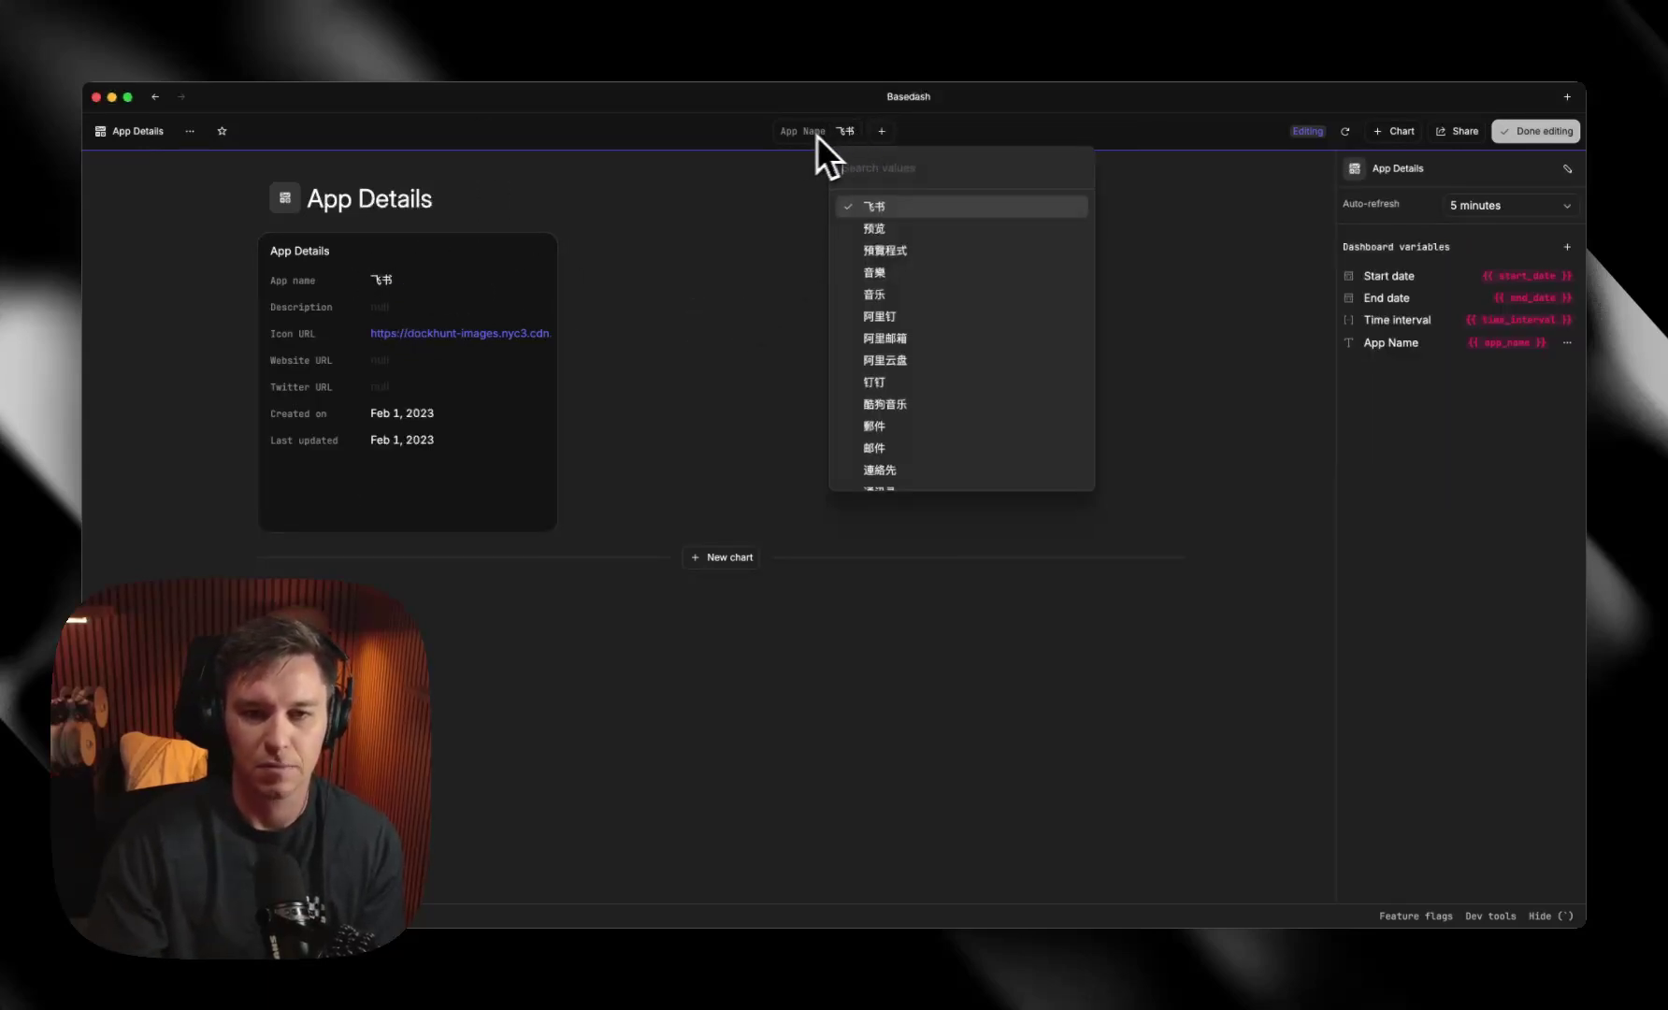
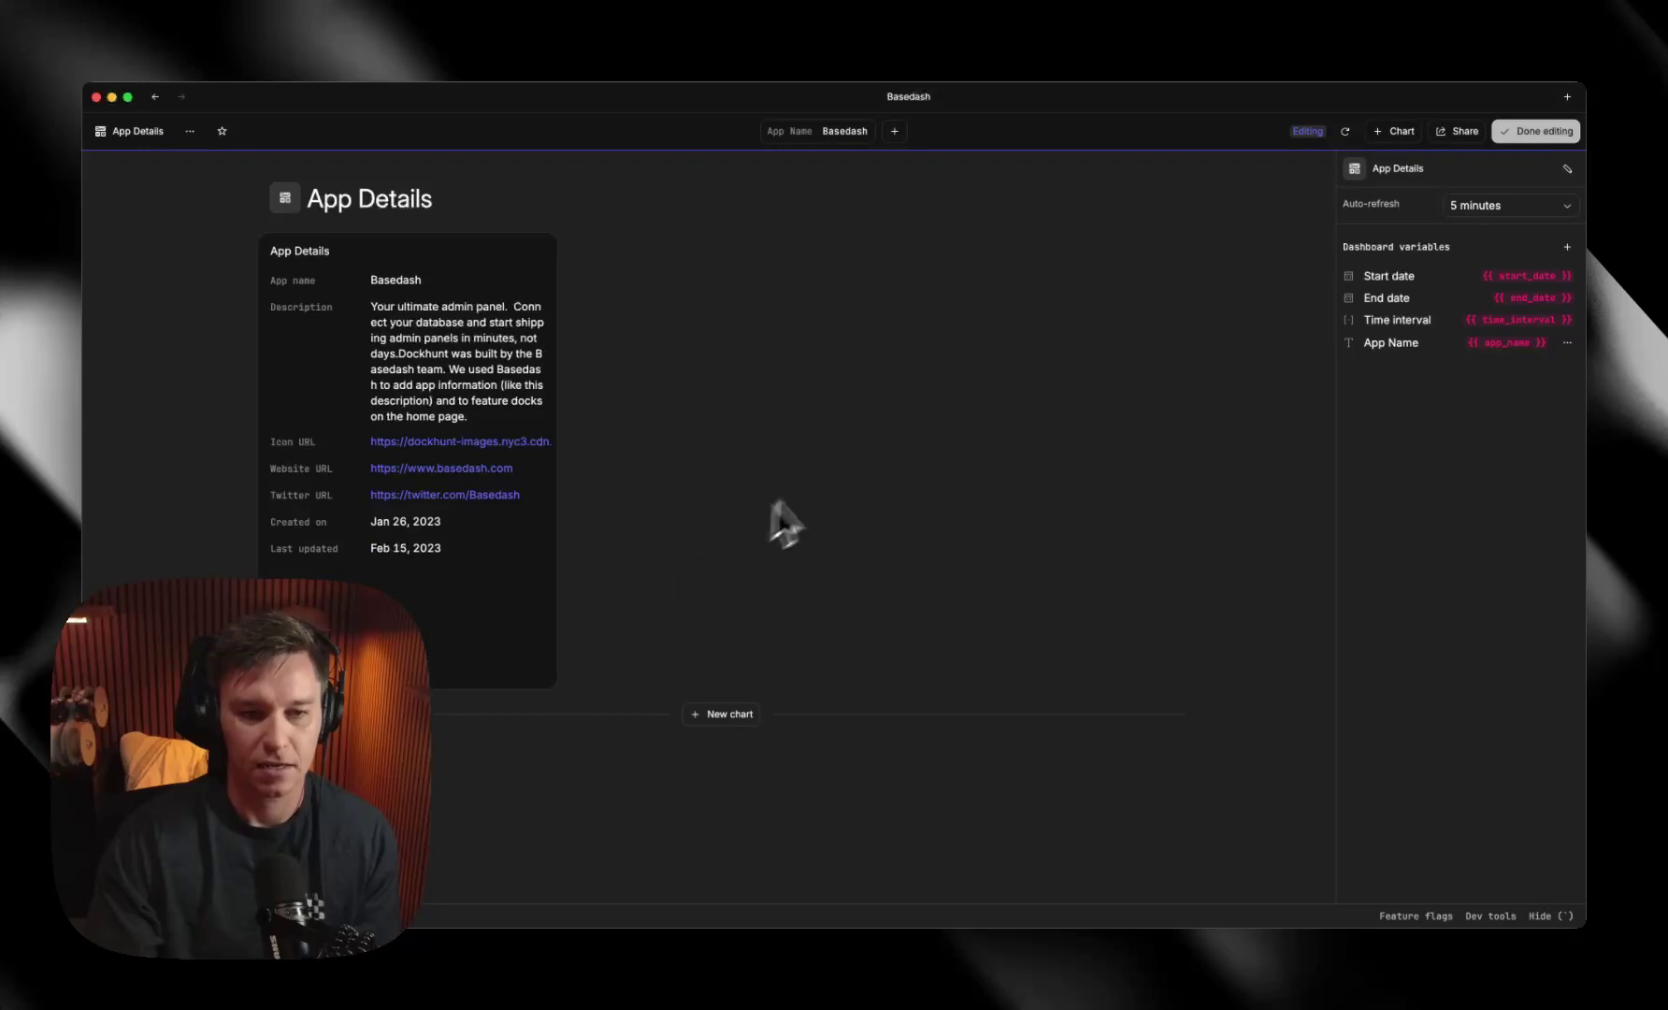
Step: Add a second chart and generate it from the prompt "Show me the icon of the app"
{"action": "left_click", "coordinate": [728, 713]}
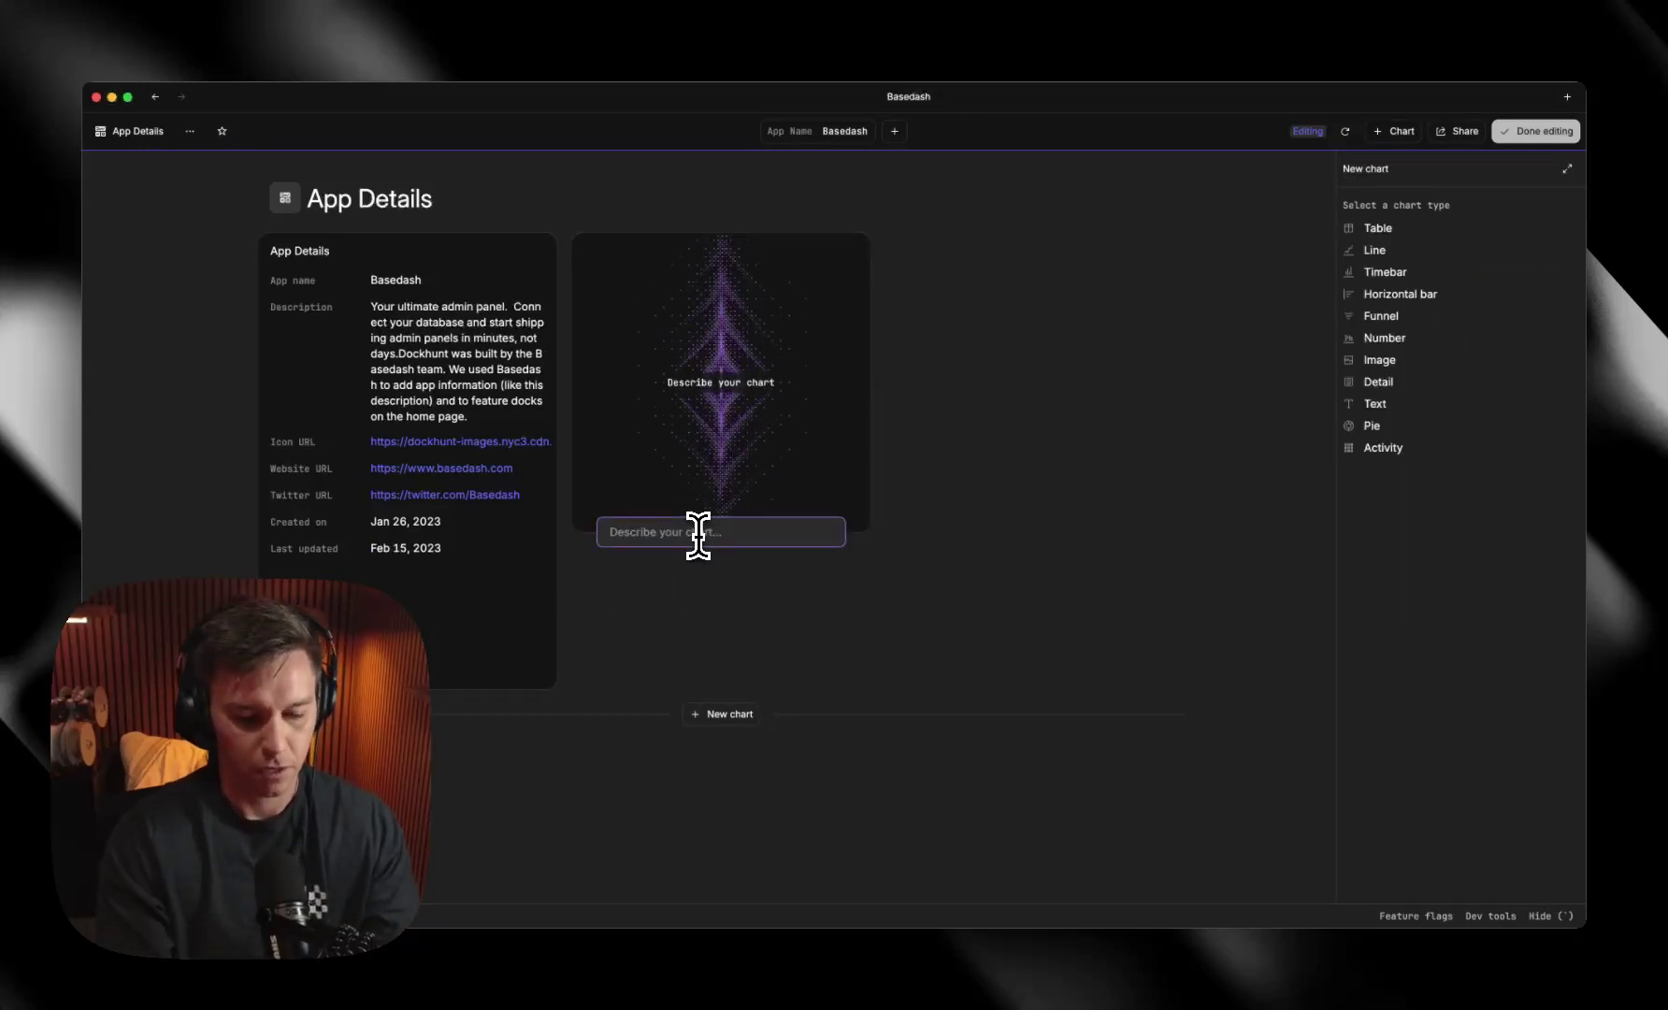
{"action": "type", "text": "Show me the ic"}
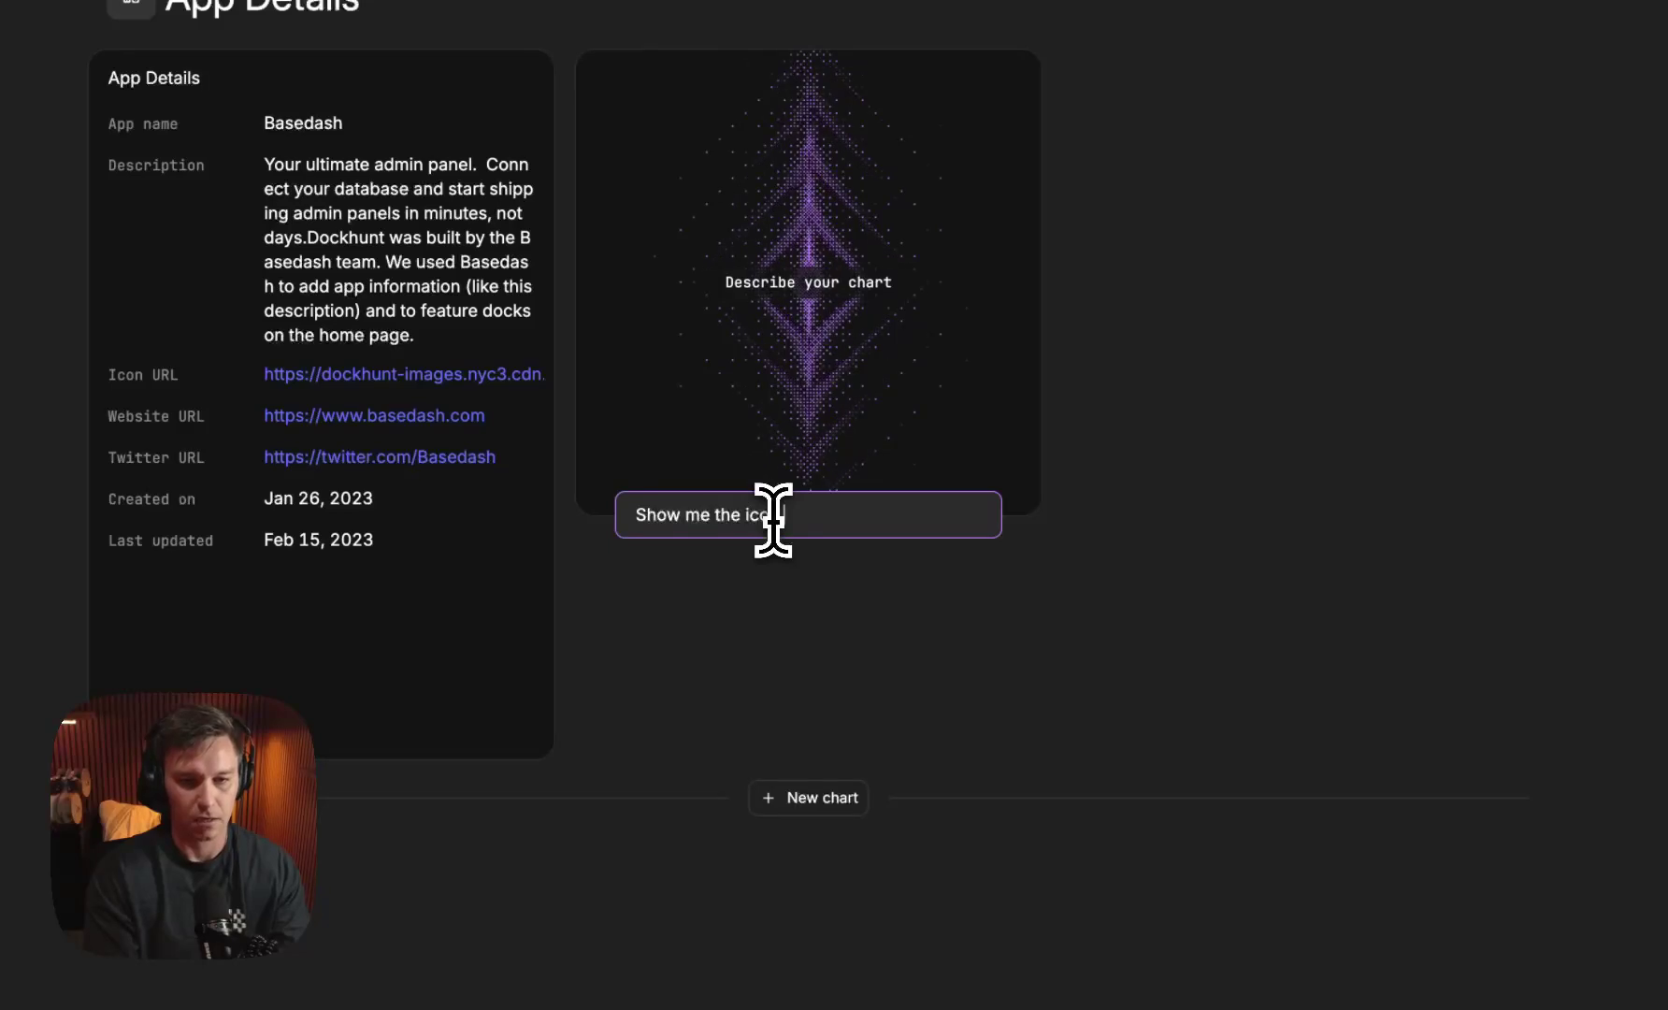
{"action": "type", "text": "on of the app"}
{"action": "key", "text": "Return"}
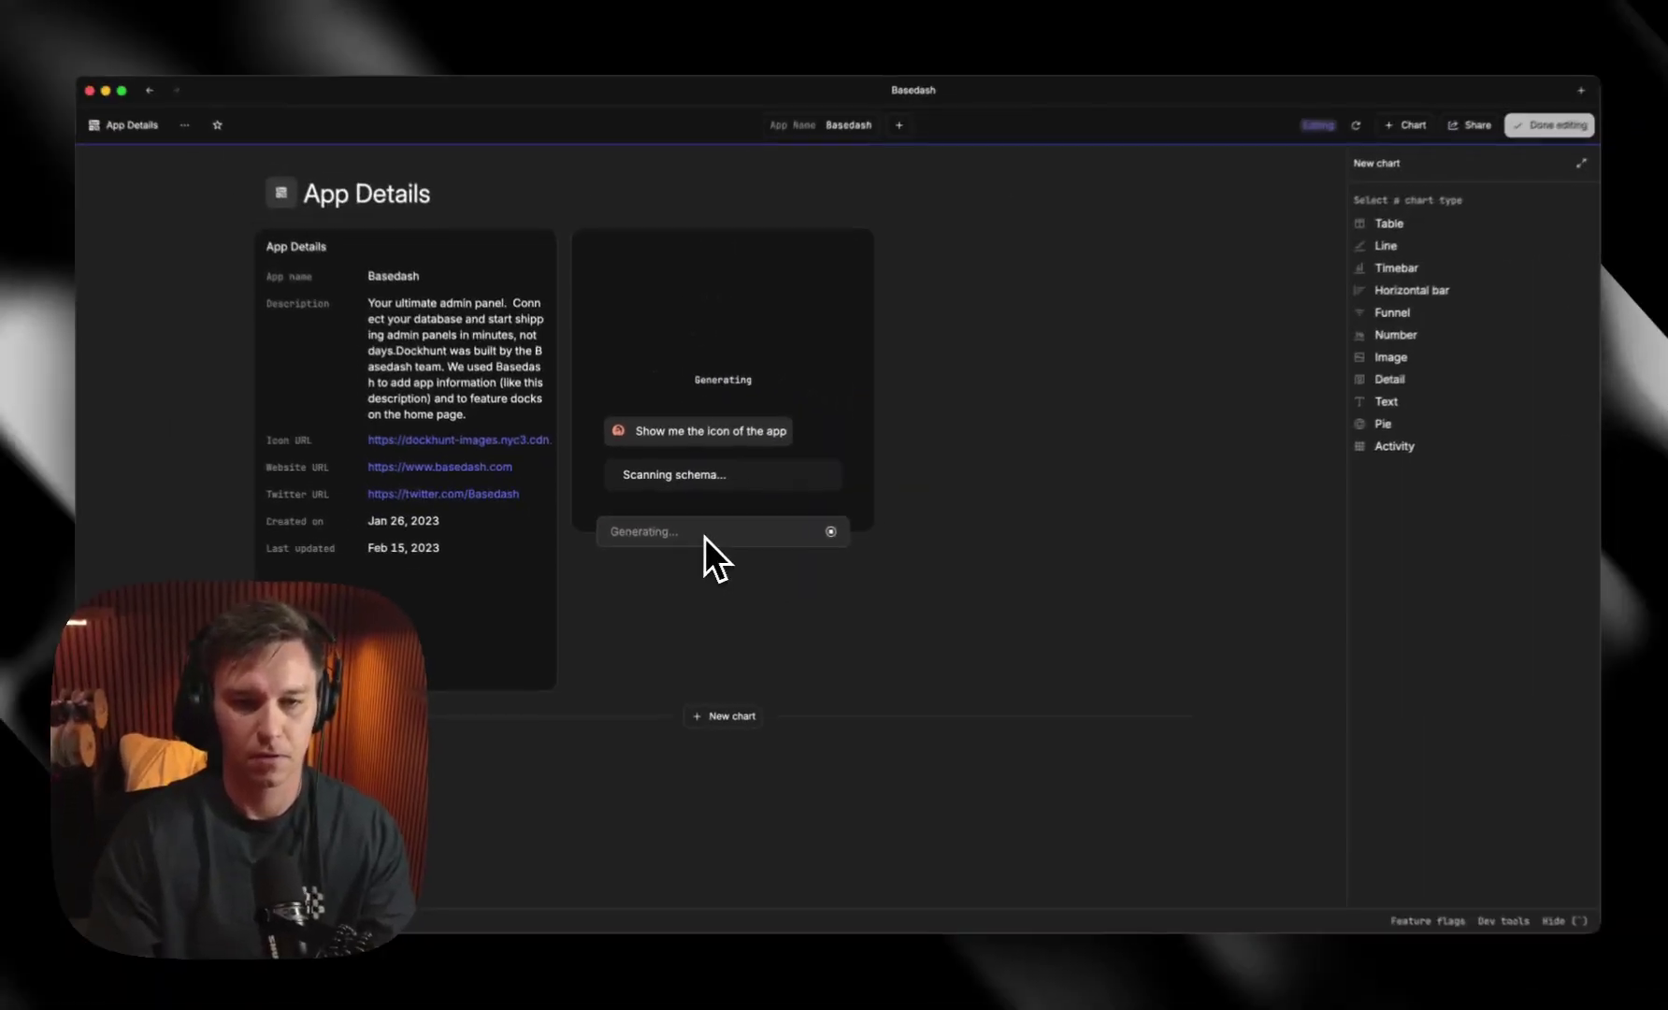
Step: Add a third chart and generate it from the prompt "Show me the people who have this app in their dock"
{"action": "left_click", "coordinate": [722, 713]}
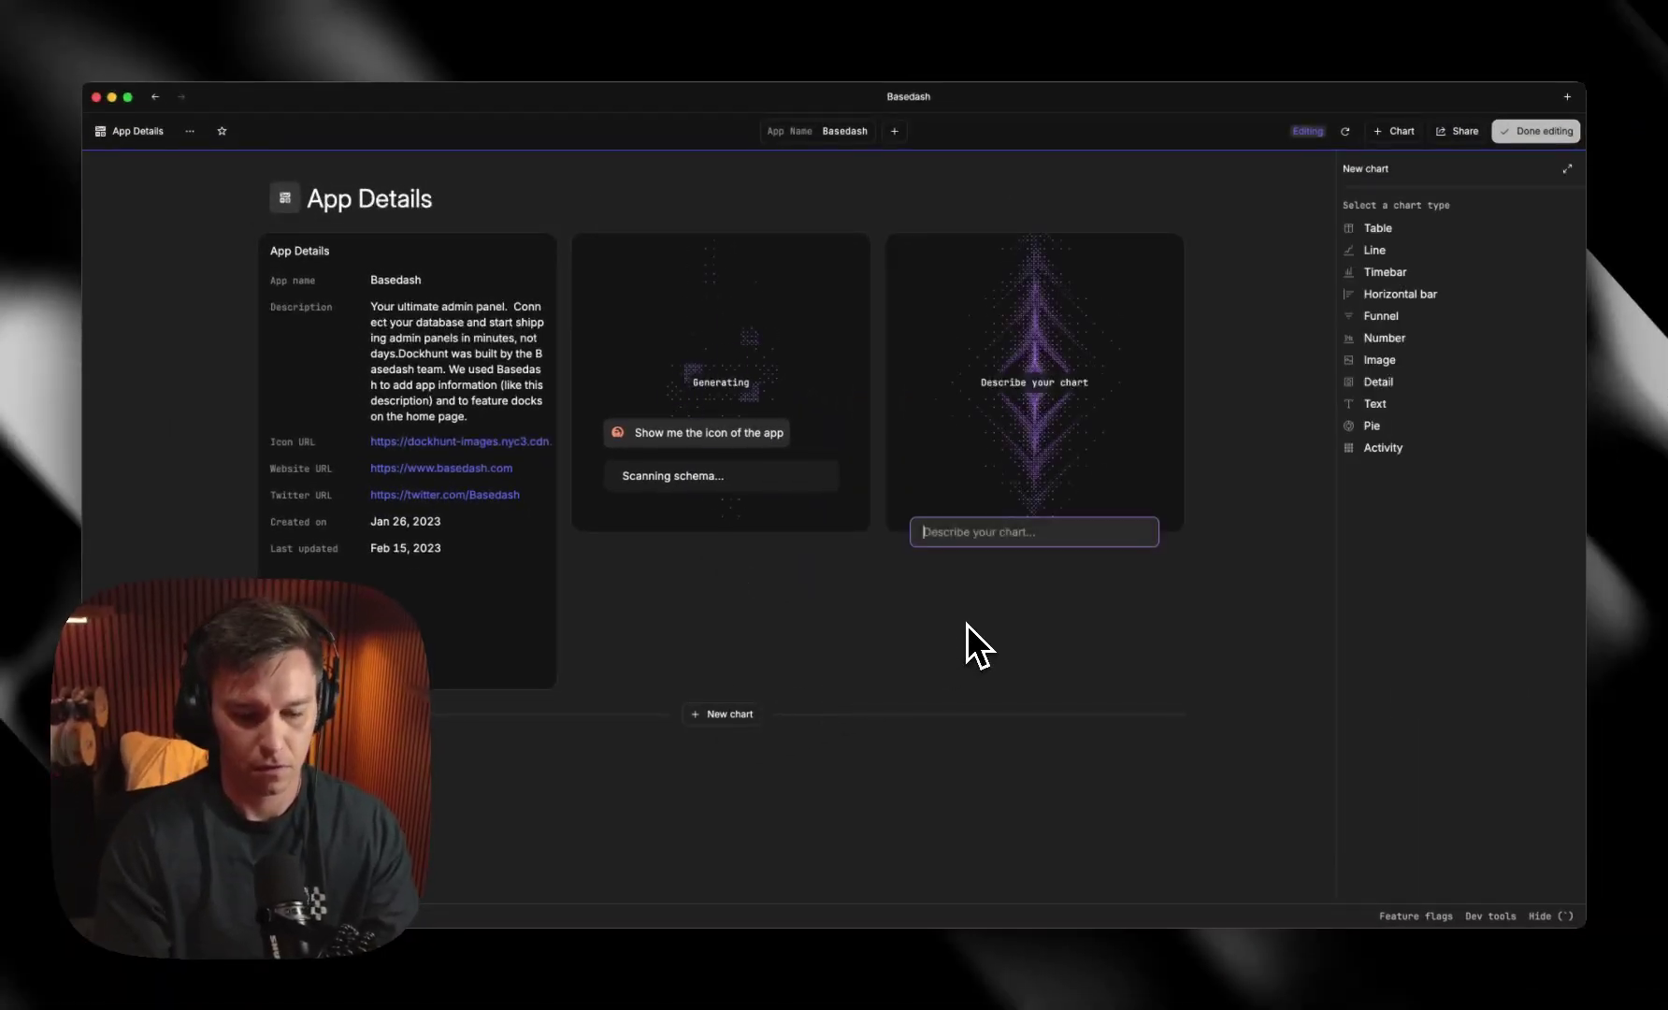
{"action": "type", "text": "Show me the people wh"}
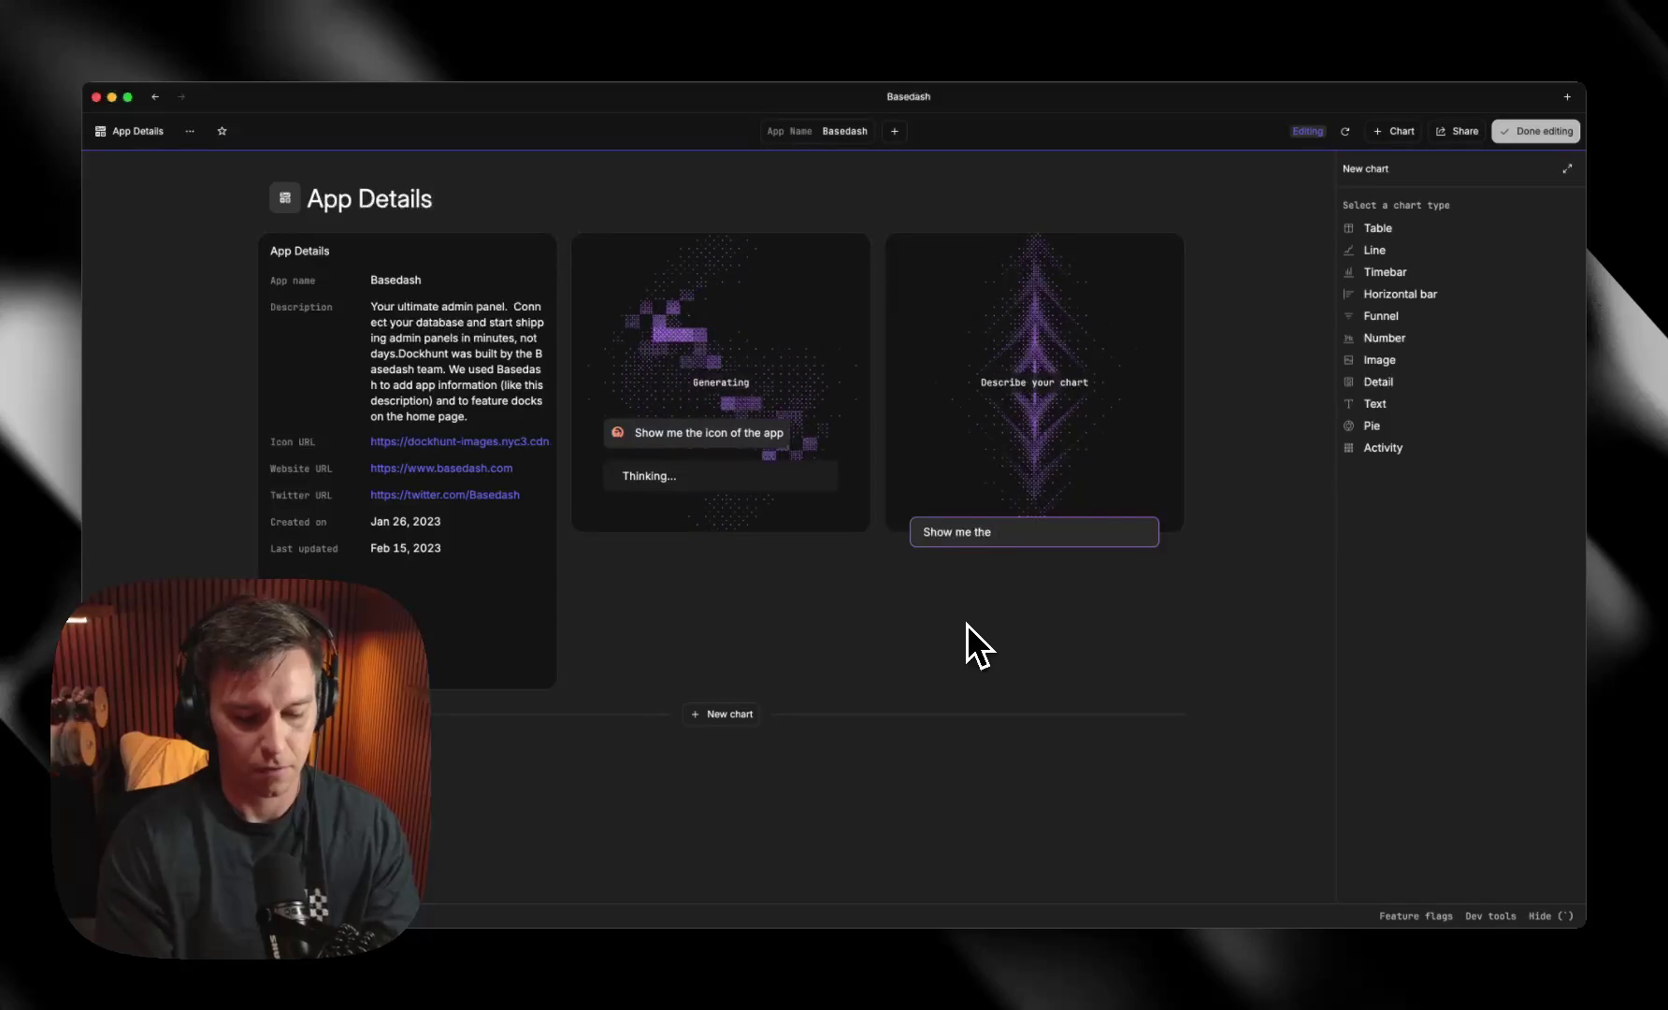
{"action": "type", "text": "o have thi"}
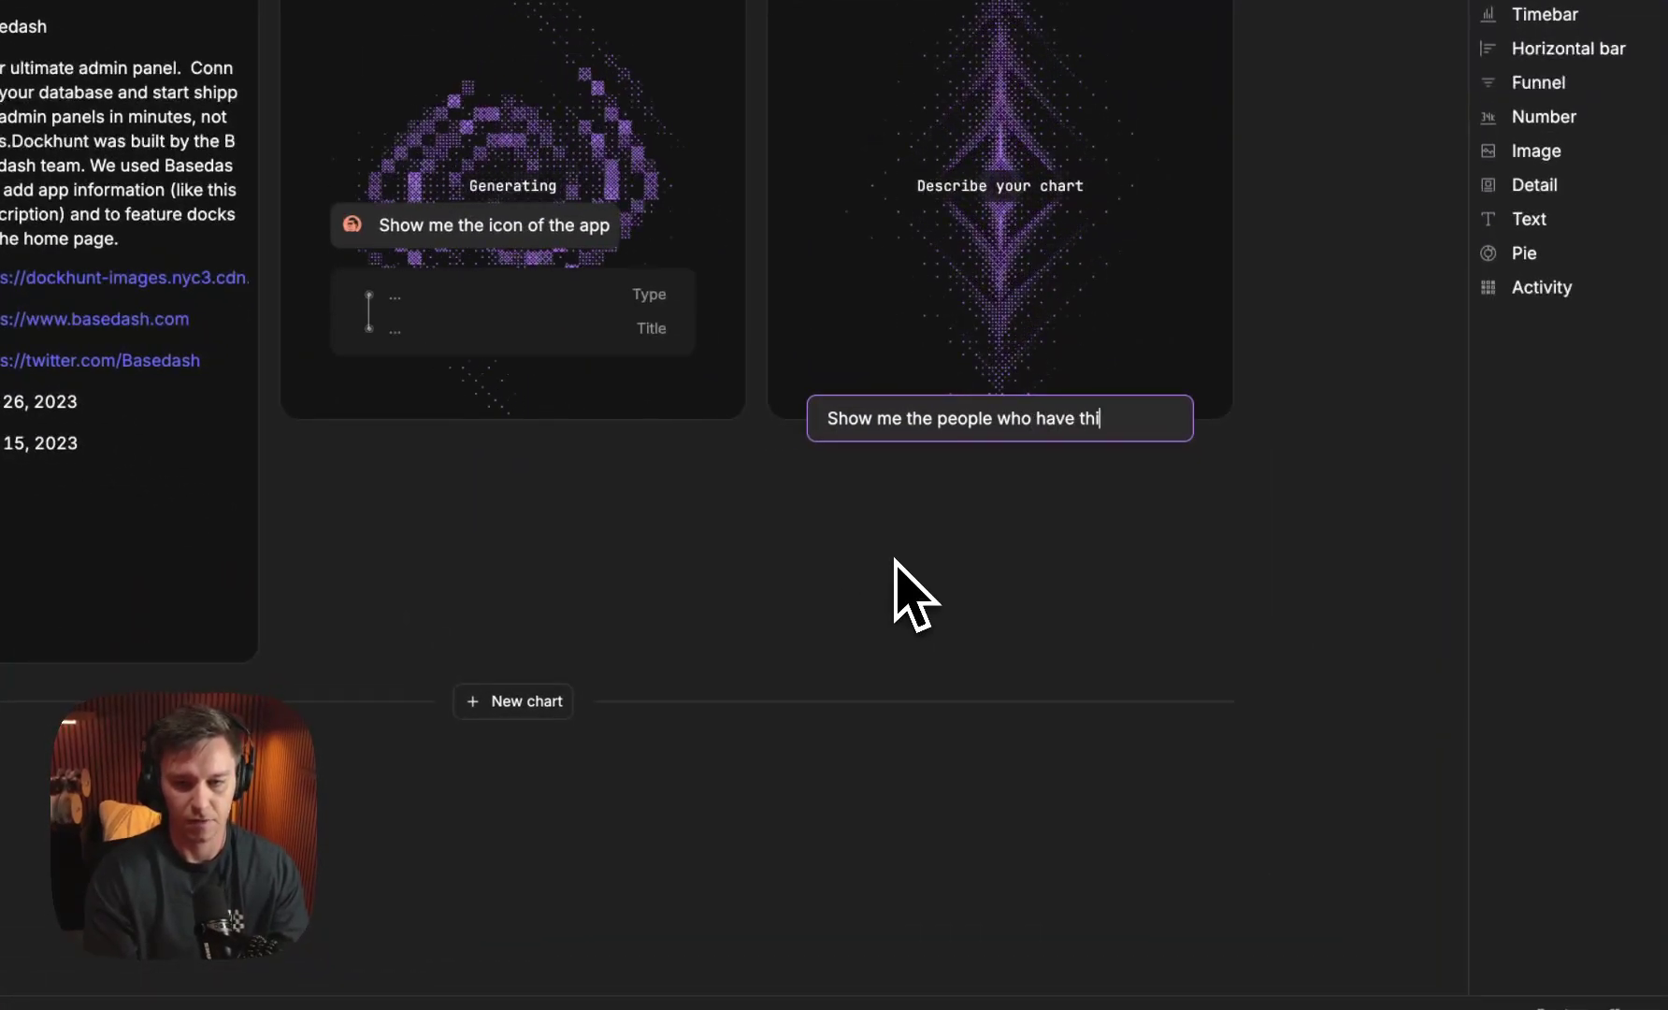
{"action": "type", "text": "s app in their dock"}
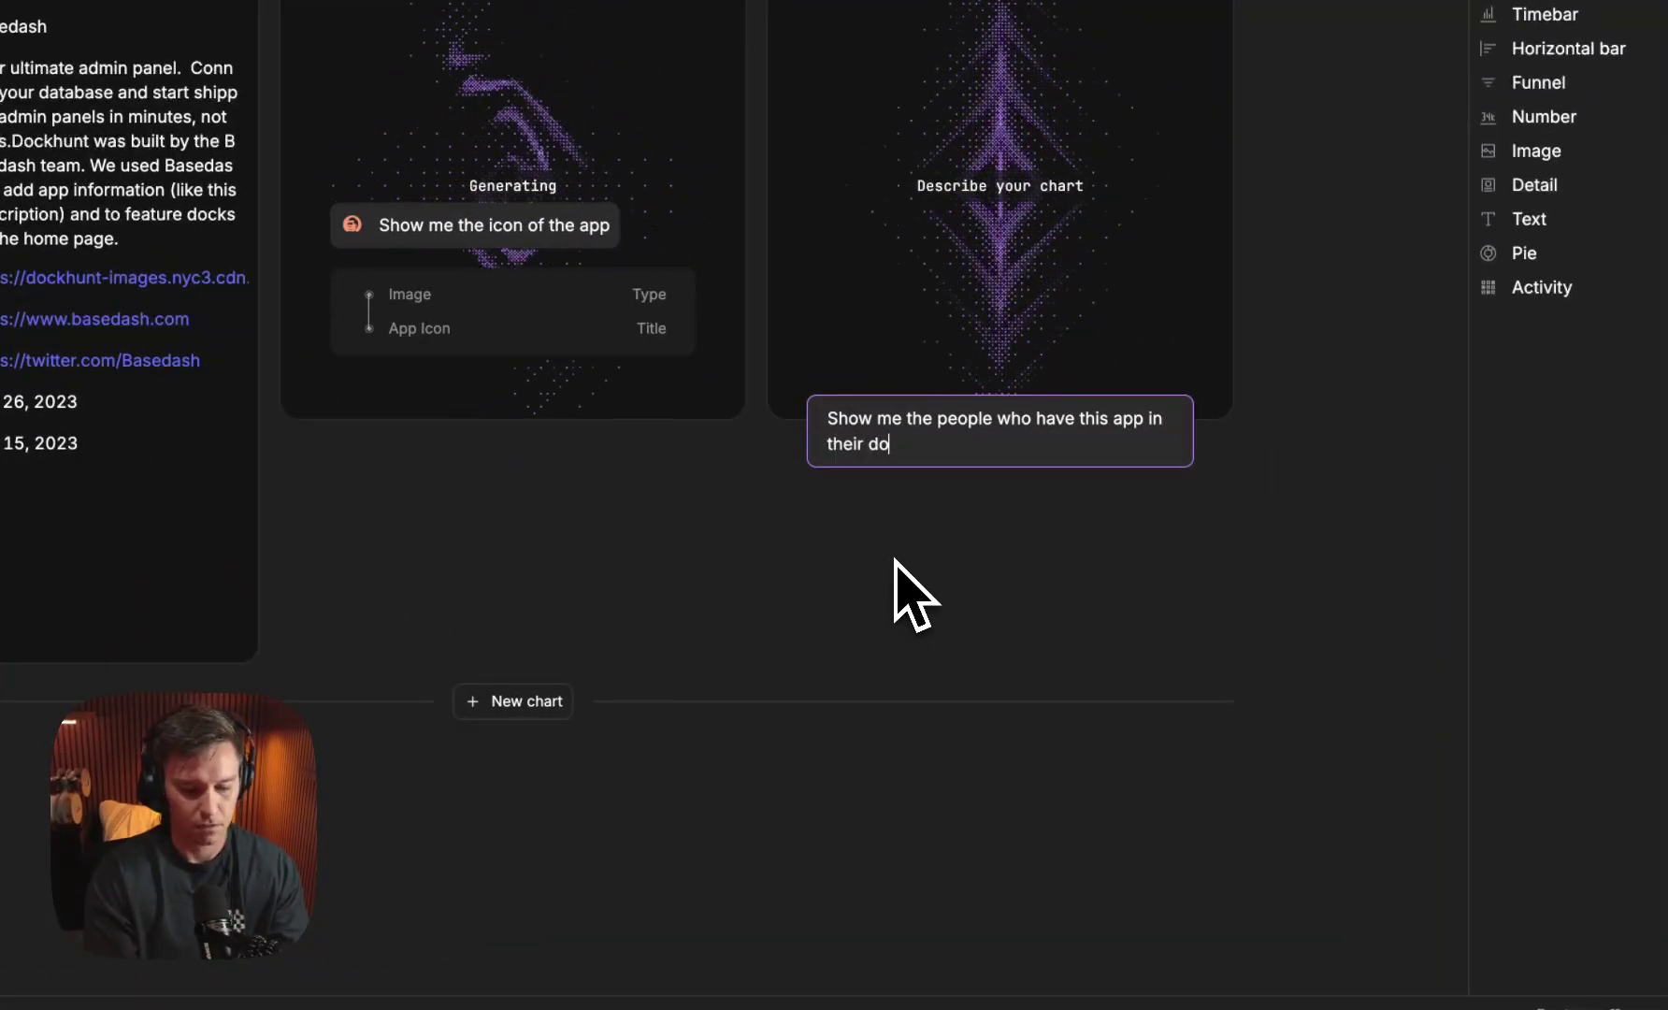
{"action": "key", "text": "Return"}
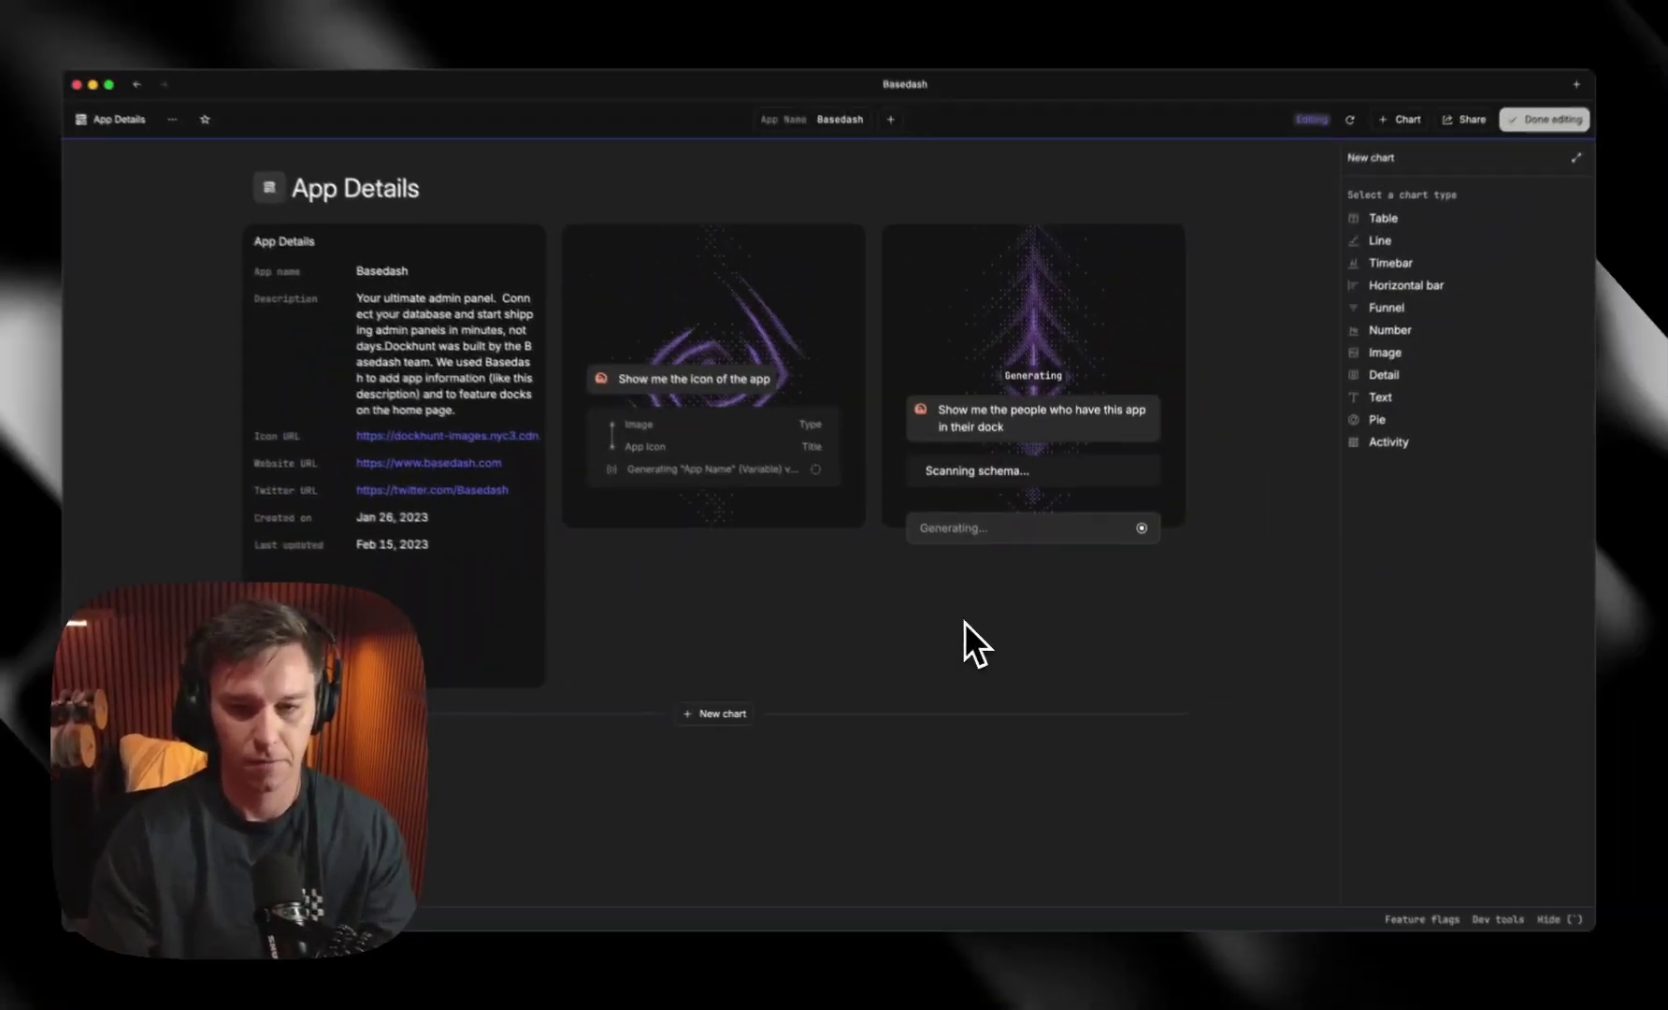
Step: Add a fourth chart generated from the prompt "Show me the count of the number of times this app has been docked"
{"action": "left_click", "coordinate": [718, 715]}
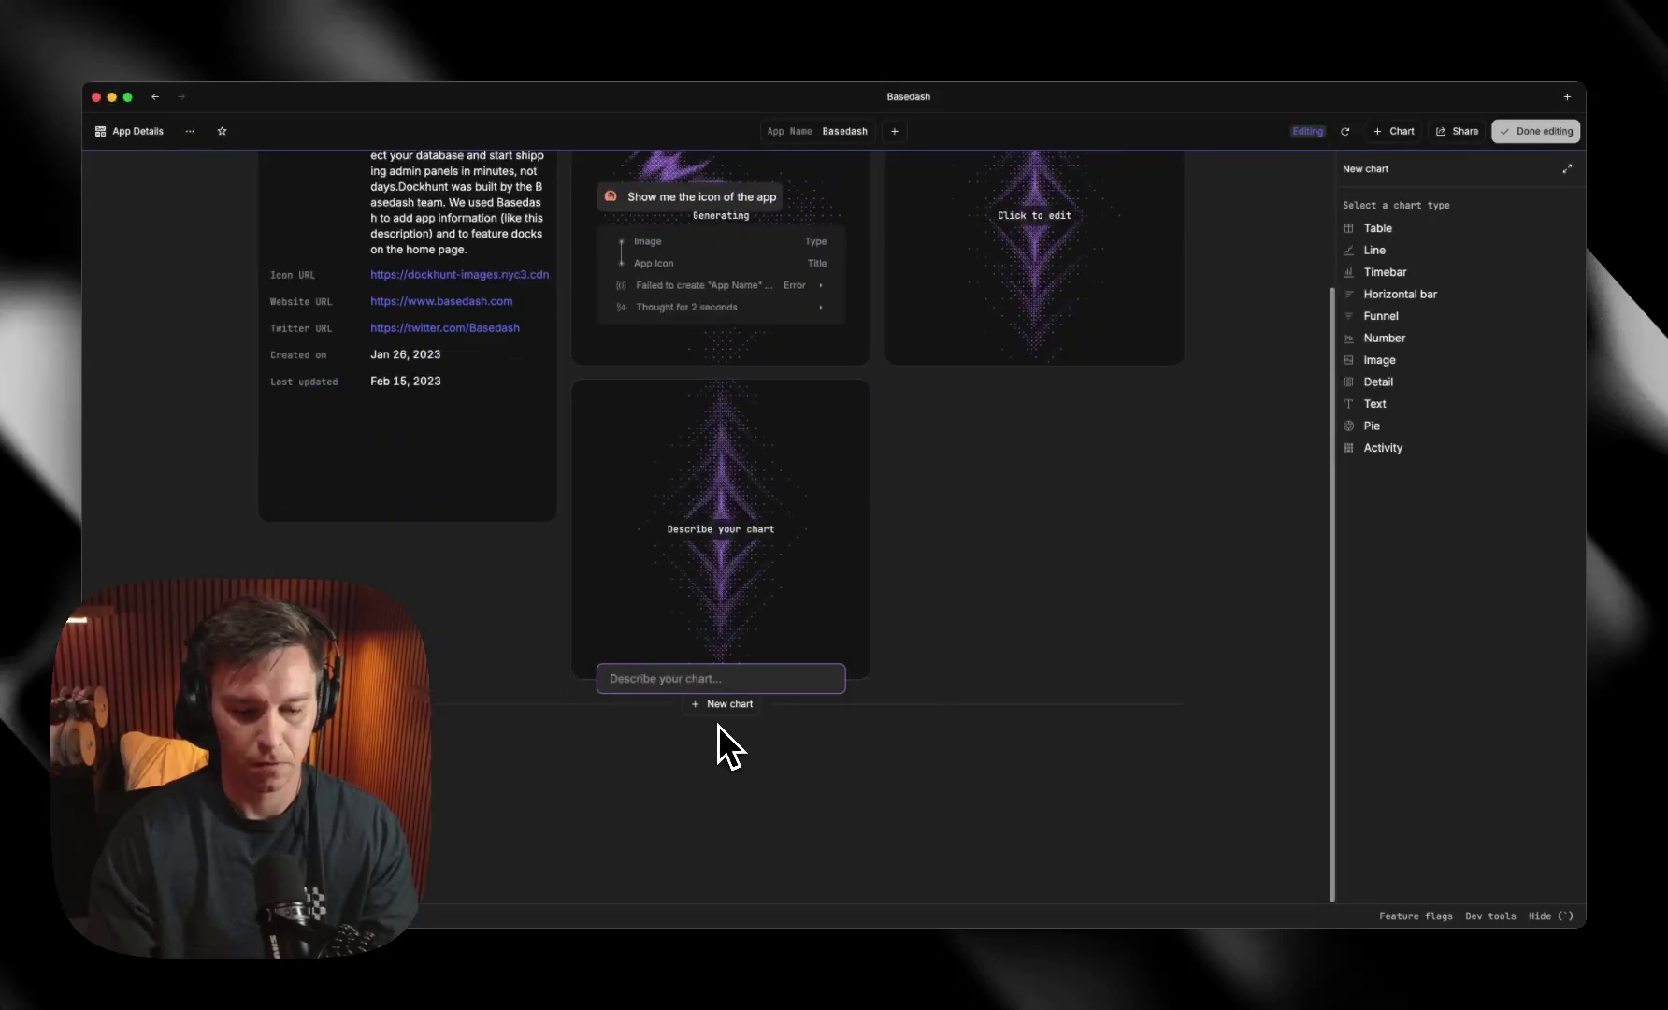
{"action": "type", "text": "Show me the"}
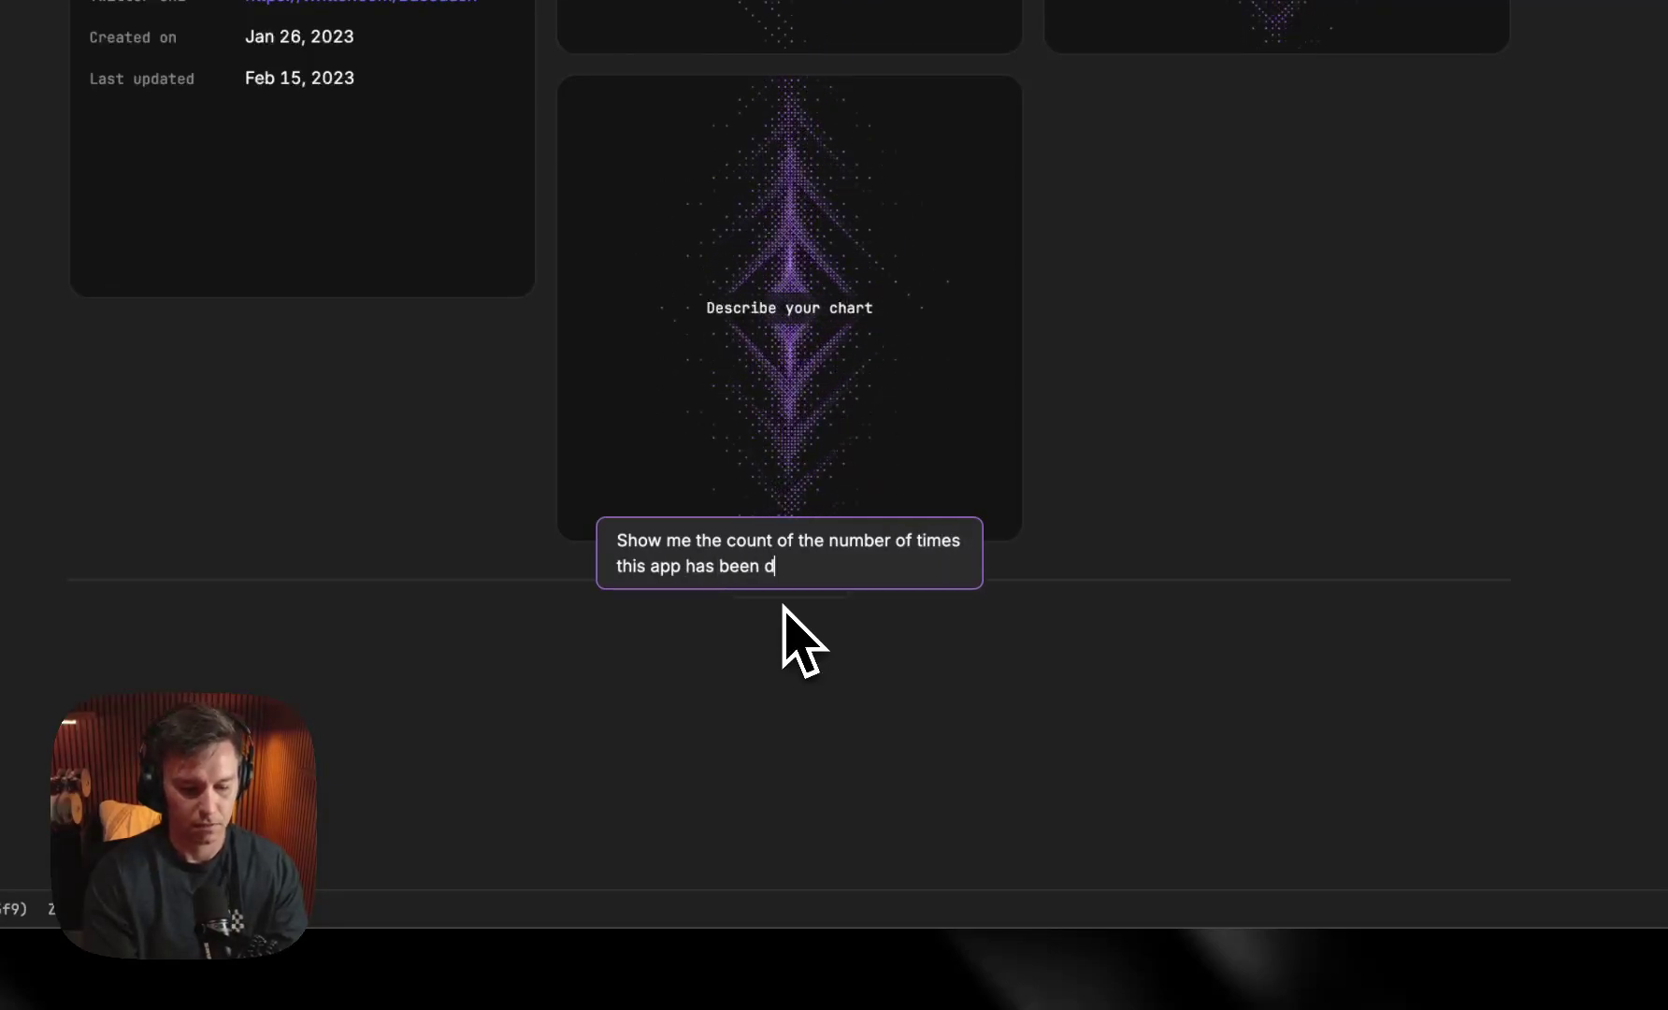
{"action": "type", "text": "count of the number of times this app has been docked"}
{"action": "key", "text": "Return"}
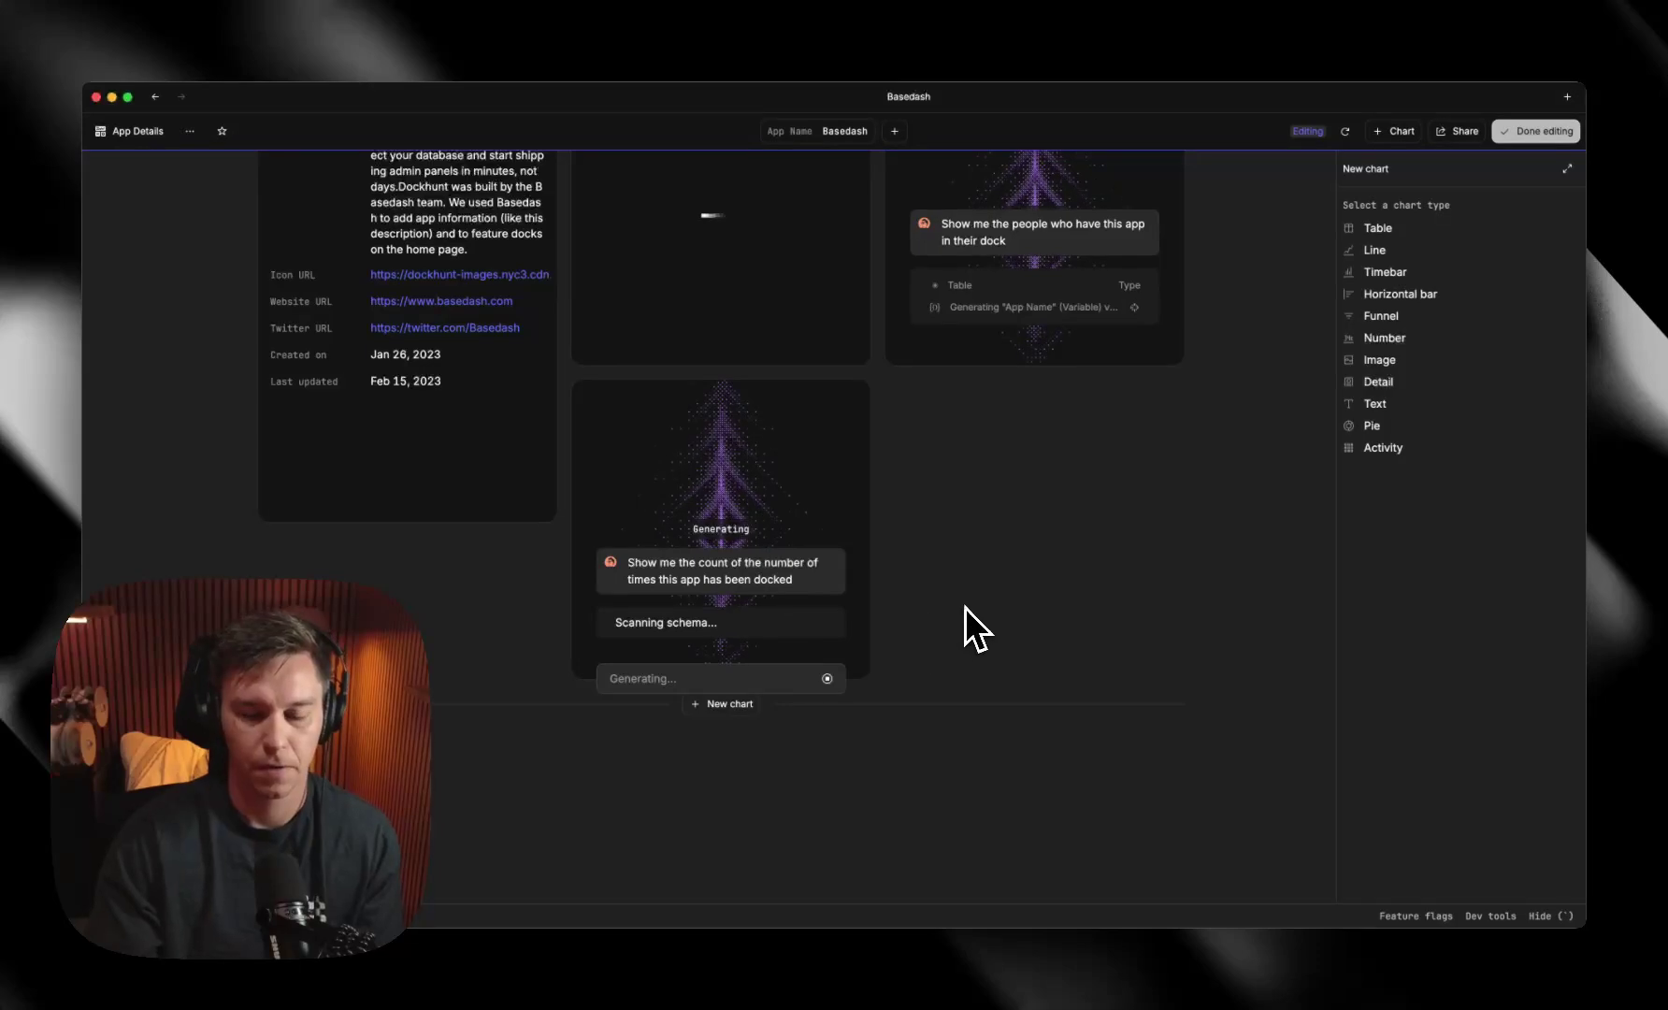
Step: Shrink the App Icon card to about half its width and height and place it above the App Details card
{"action": "scroll", "coordinate": [964, 607], "scroll_direction": "up", "scroll_amount": 2}
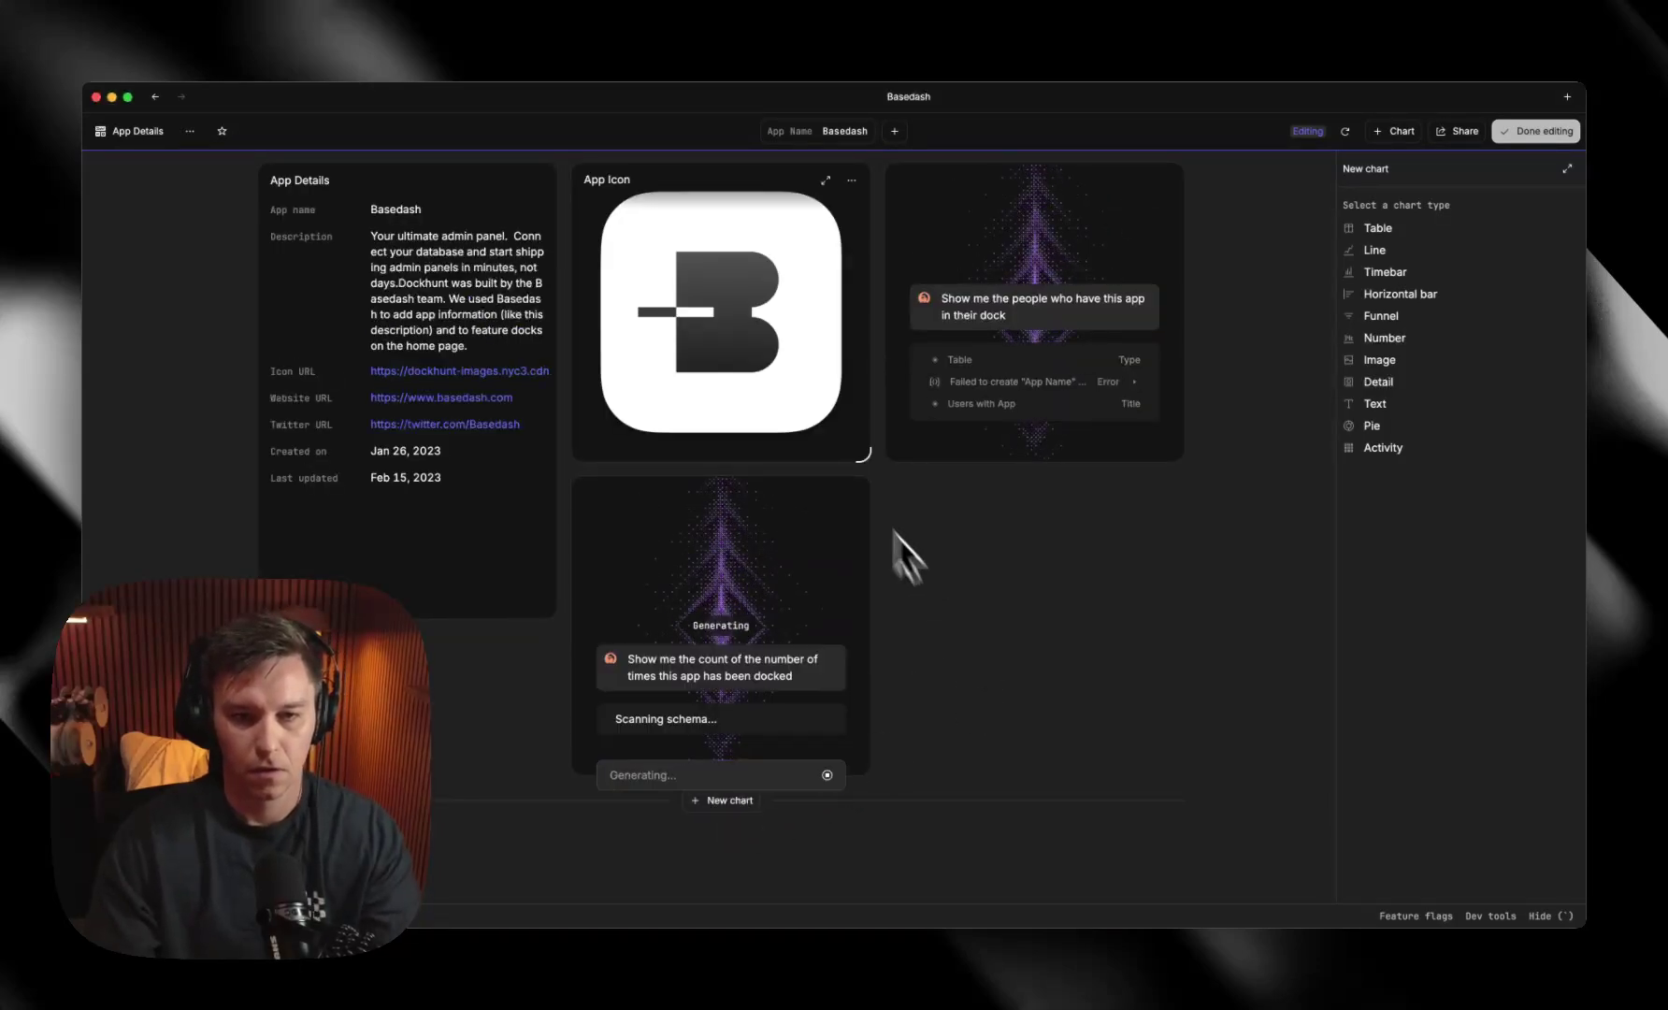
{"action": "scroll", "coordinate": [888, 528], "scroll_direction": "up", "scroll_amount": 2}
{"action": "left_click_drag", "start_coordinate": [864, 527], "coordinate": [343, 302]}
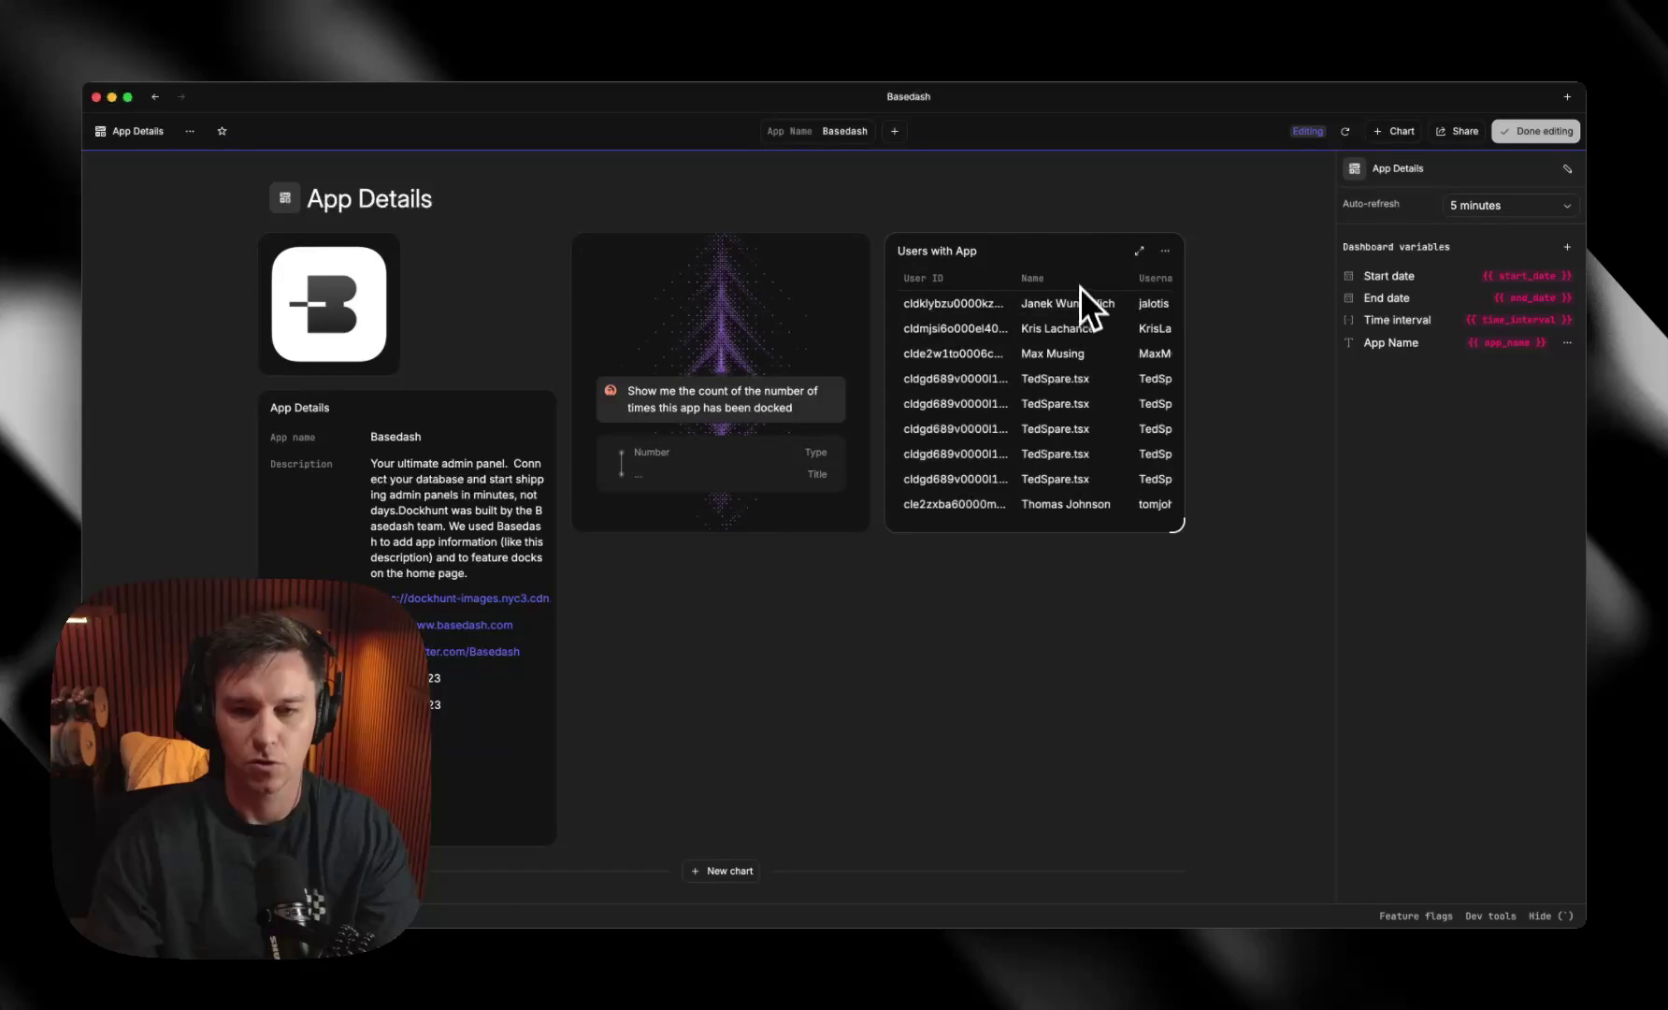
Step: Move the Users with App table below the dock count chart and widen it to fill the rest of the row
{"action": "left_click_drag", "start_coordinate": [1080, 281], "coordinate": [780, 608]}
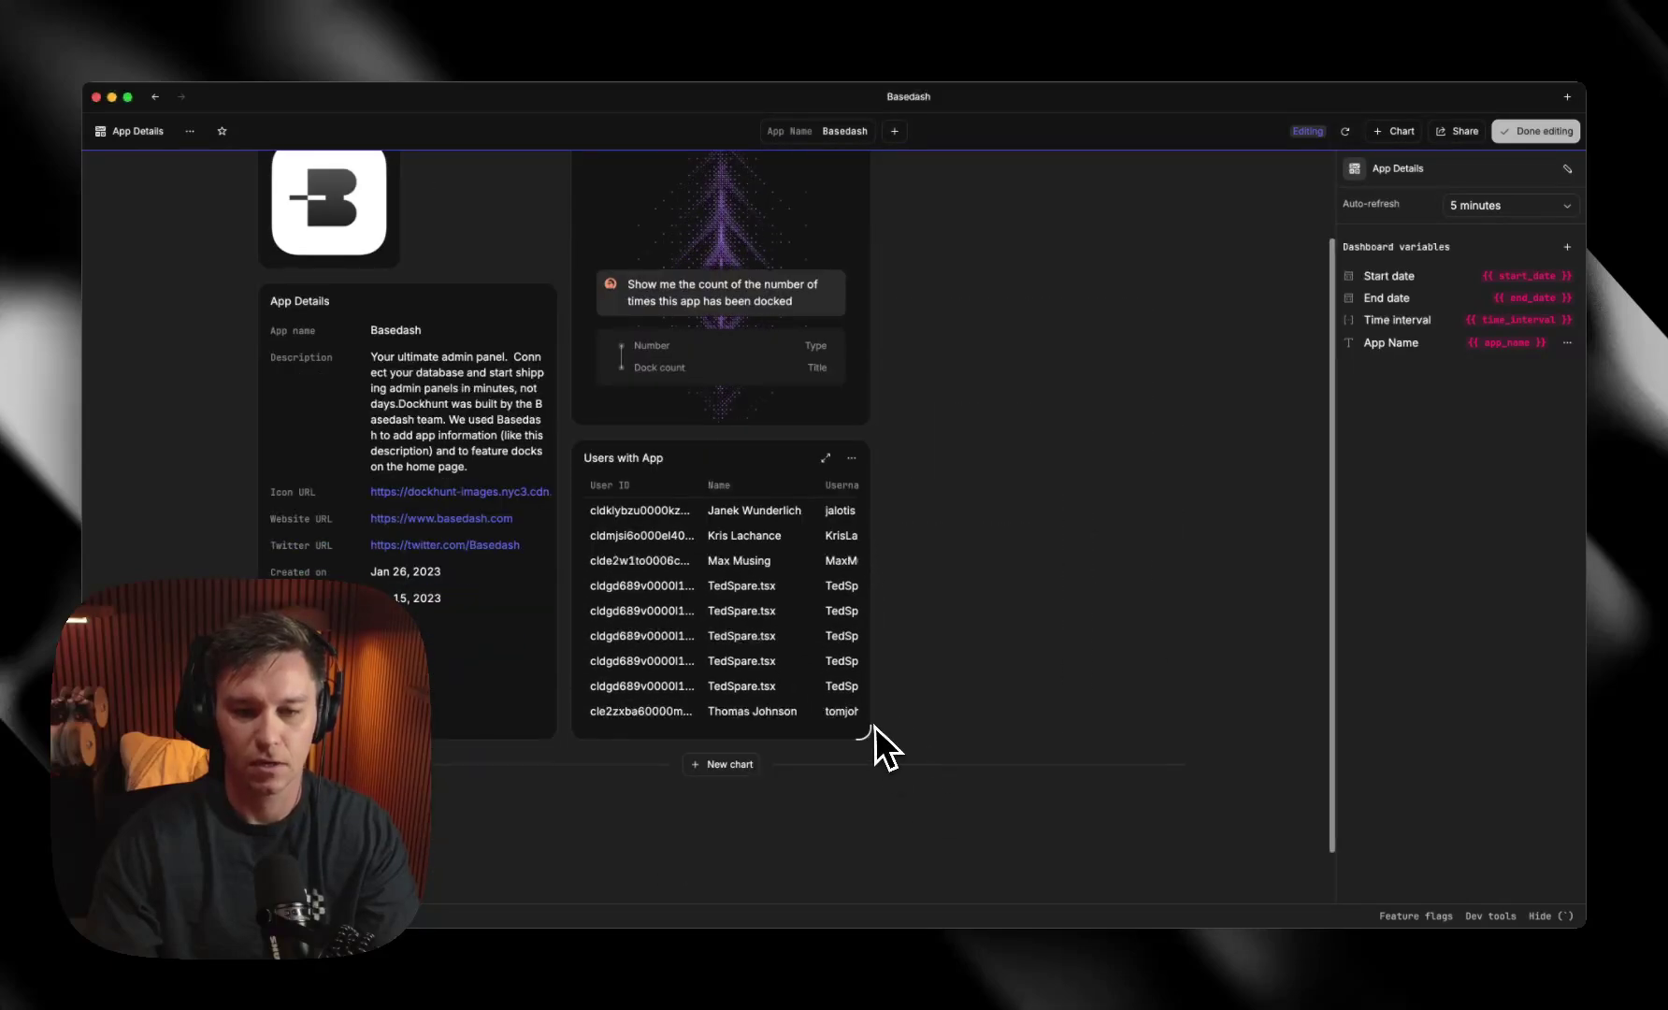
{"action": "left_click_drag", "start_coordinate": [867, 735], "coordinate": [1221, 744]}
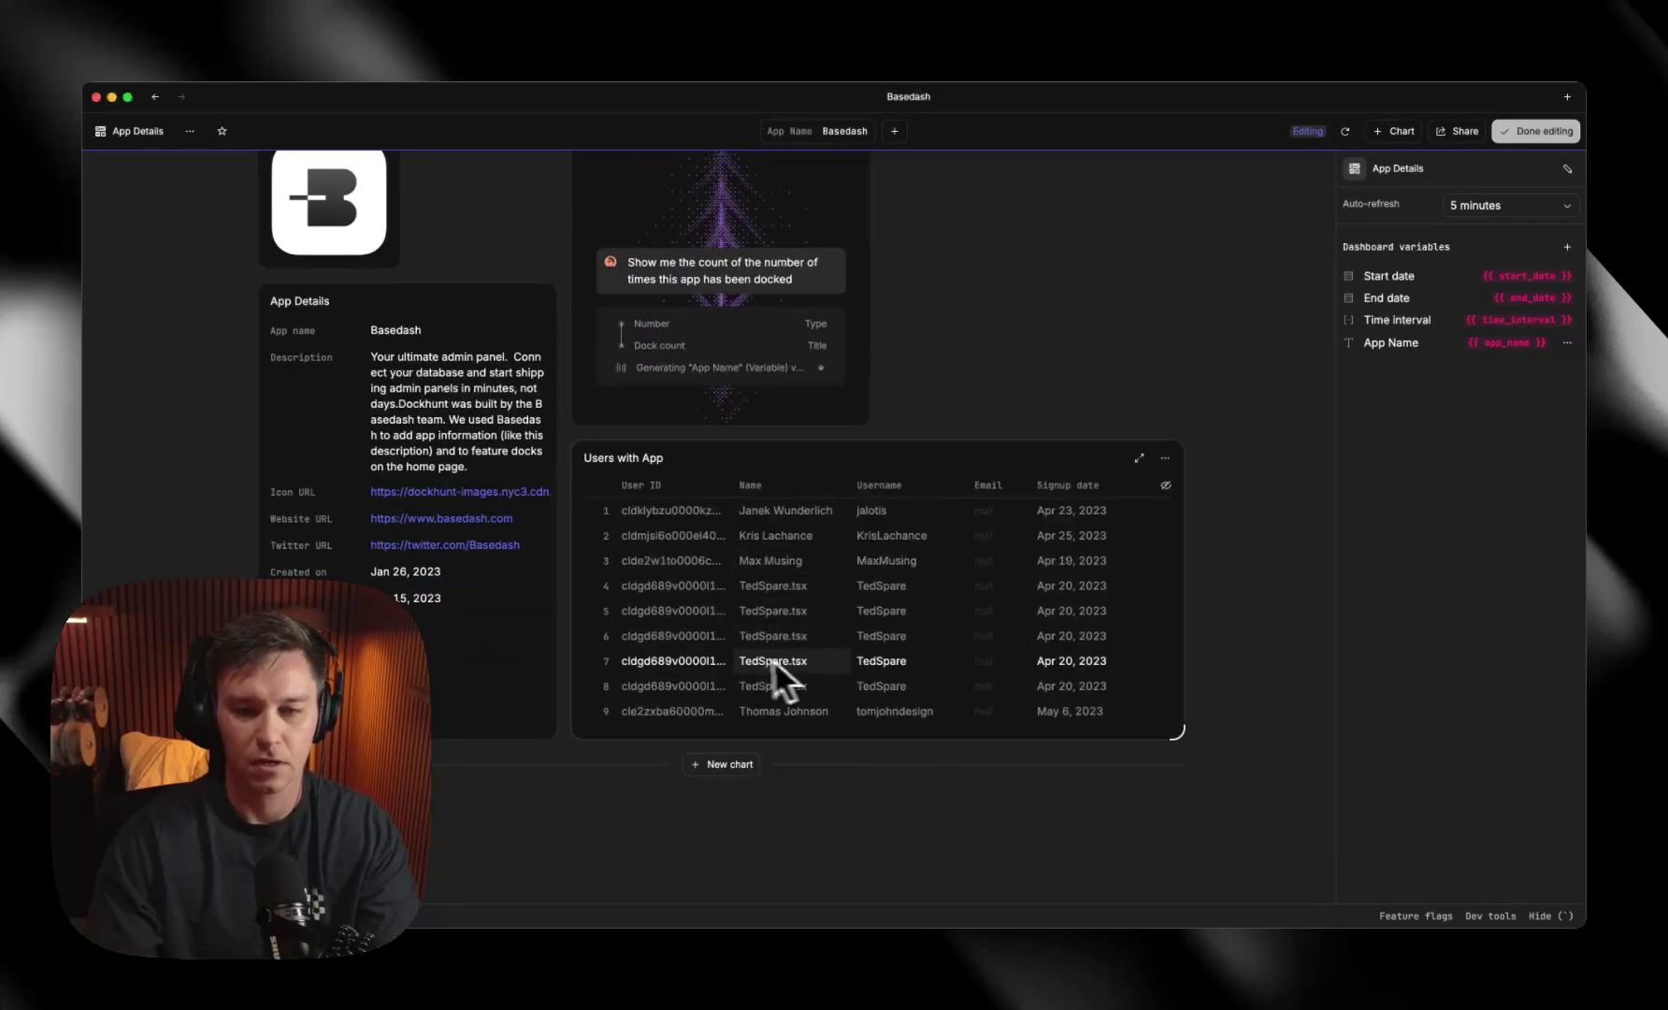
Step: Shrink the dock count chart to the App Icon card's size and place it beside that card, above App Details
{"action": "scroll", "coordinate": [1075, 517], "scroll_direction": "up", "scroll_amount": 2}
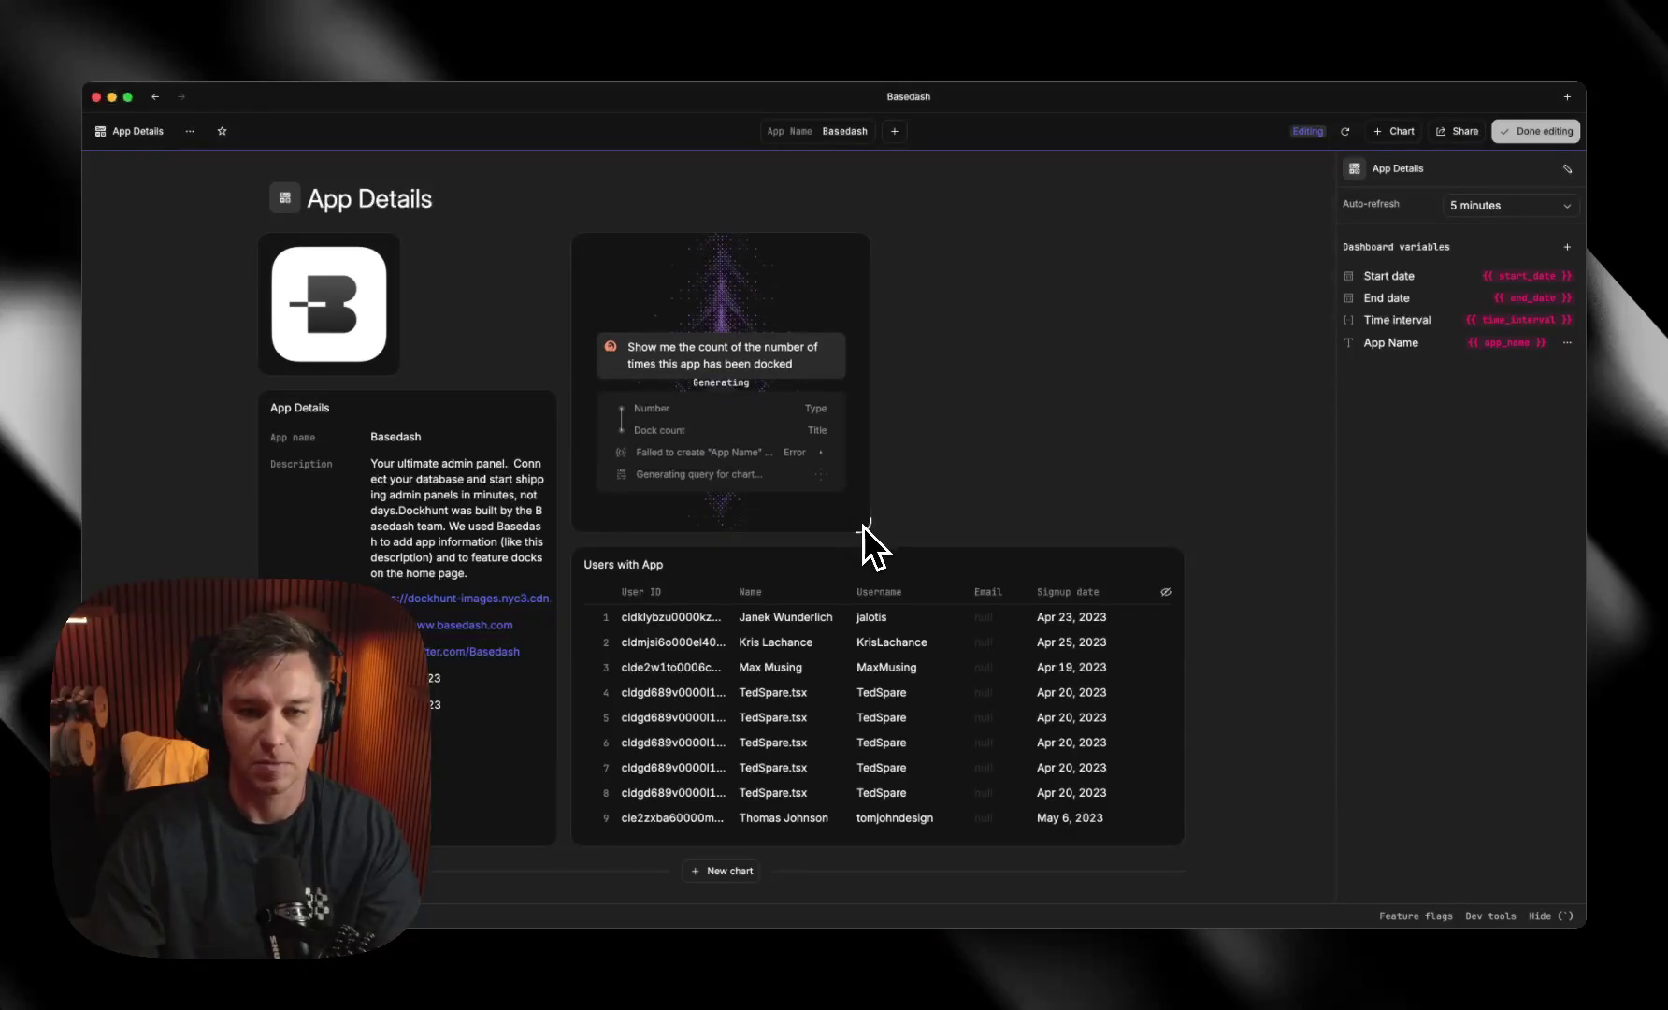
{"action": "left_click_drag", "start_coordinate": [857, 514], "coordinate": [474, 367]}
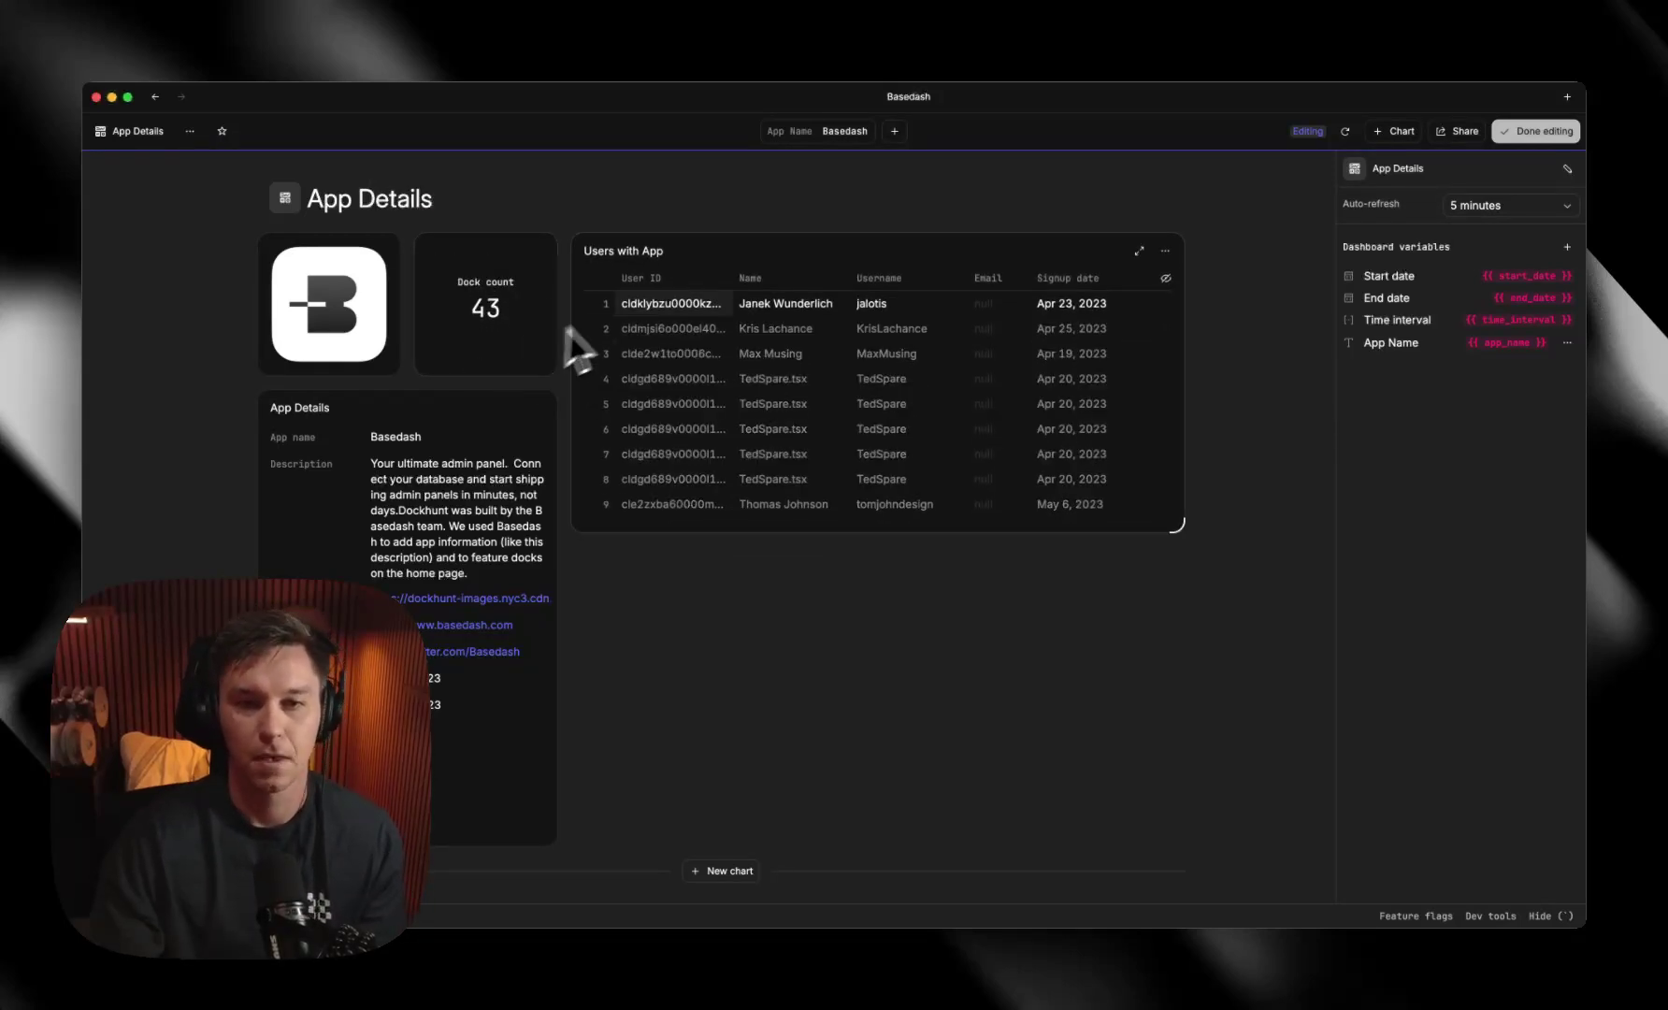
Step: Set the dashboard's App Name filter to Figma
{"action": "left_click", "coordinate": [846, 131]}
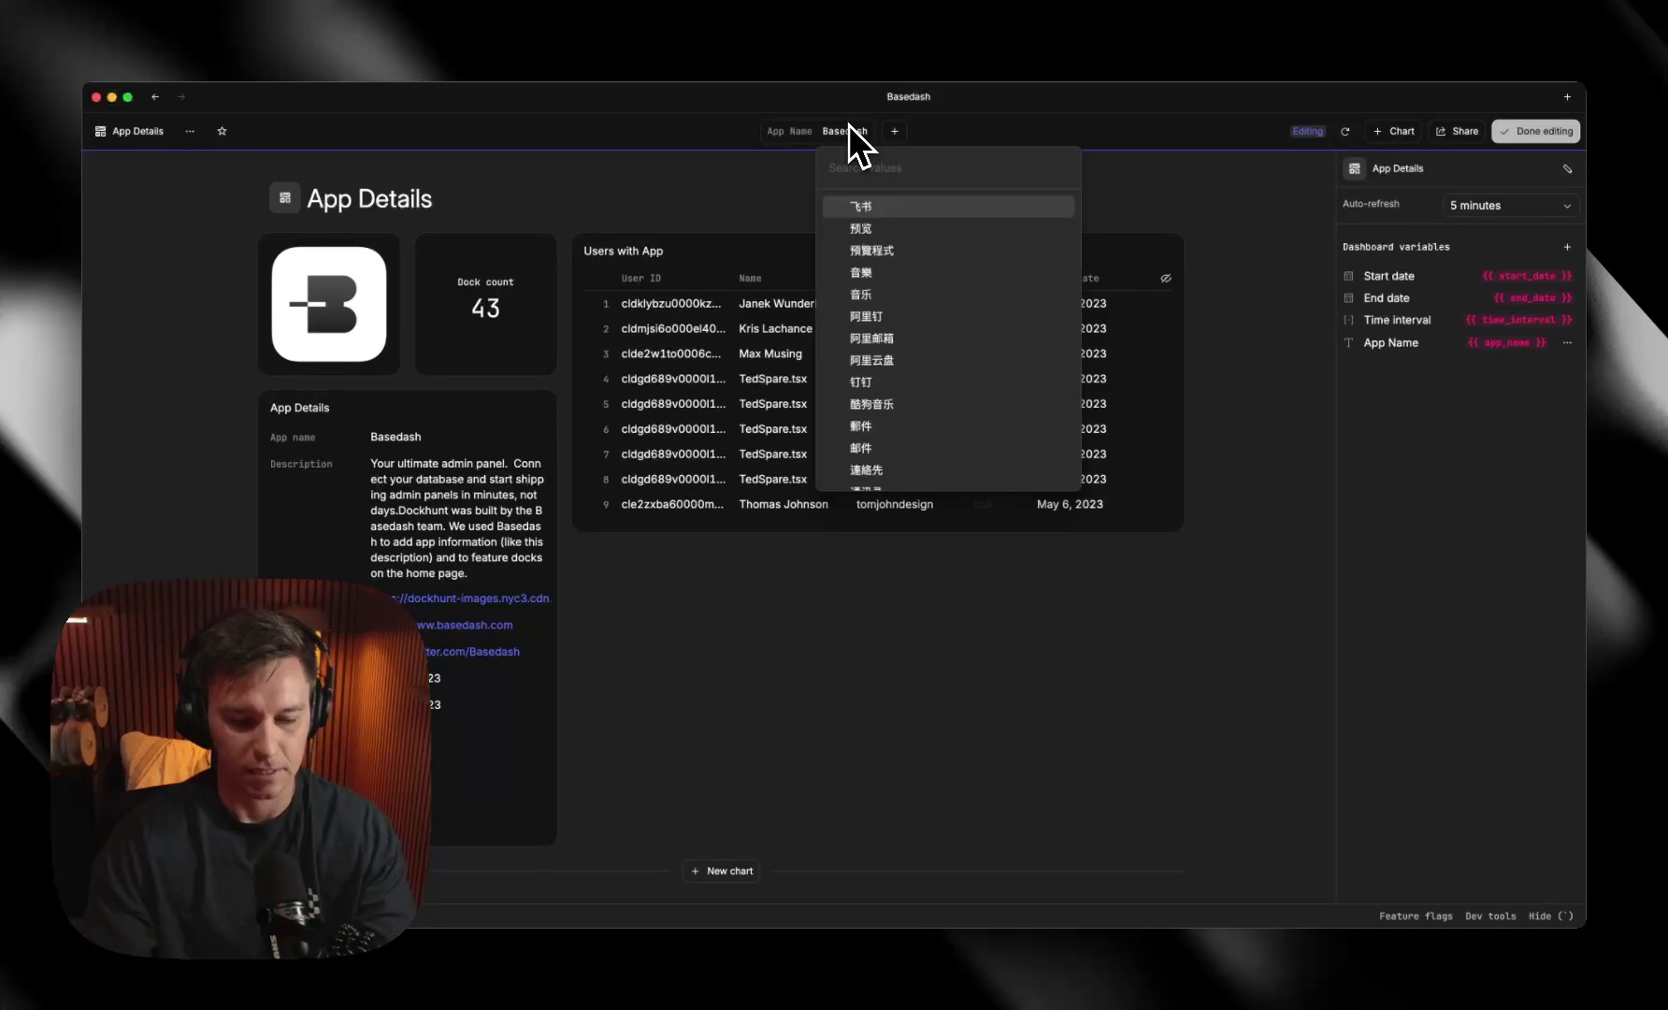
{"action": "type", "text": "Figma"}
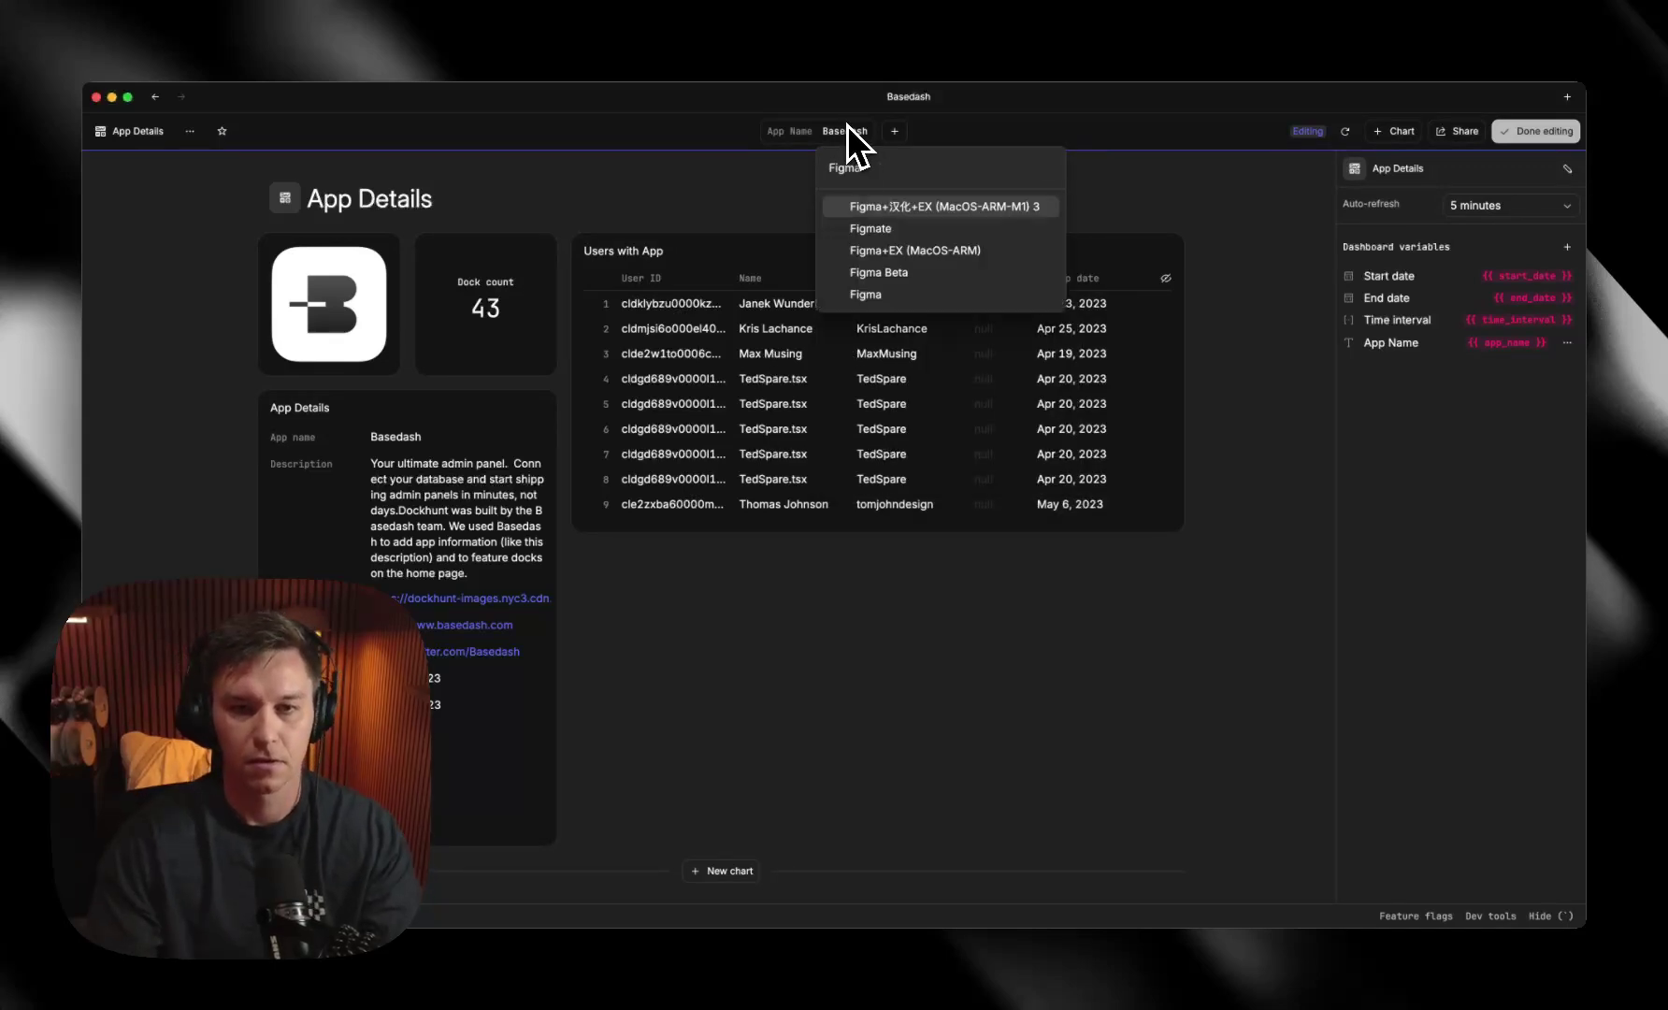
{"action": "left_click", "coordinate": [869, 294]}
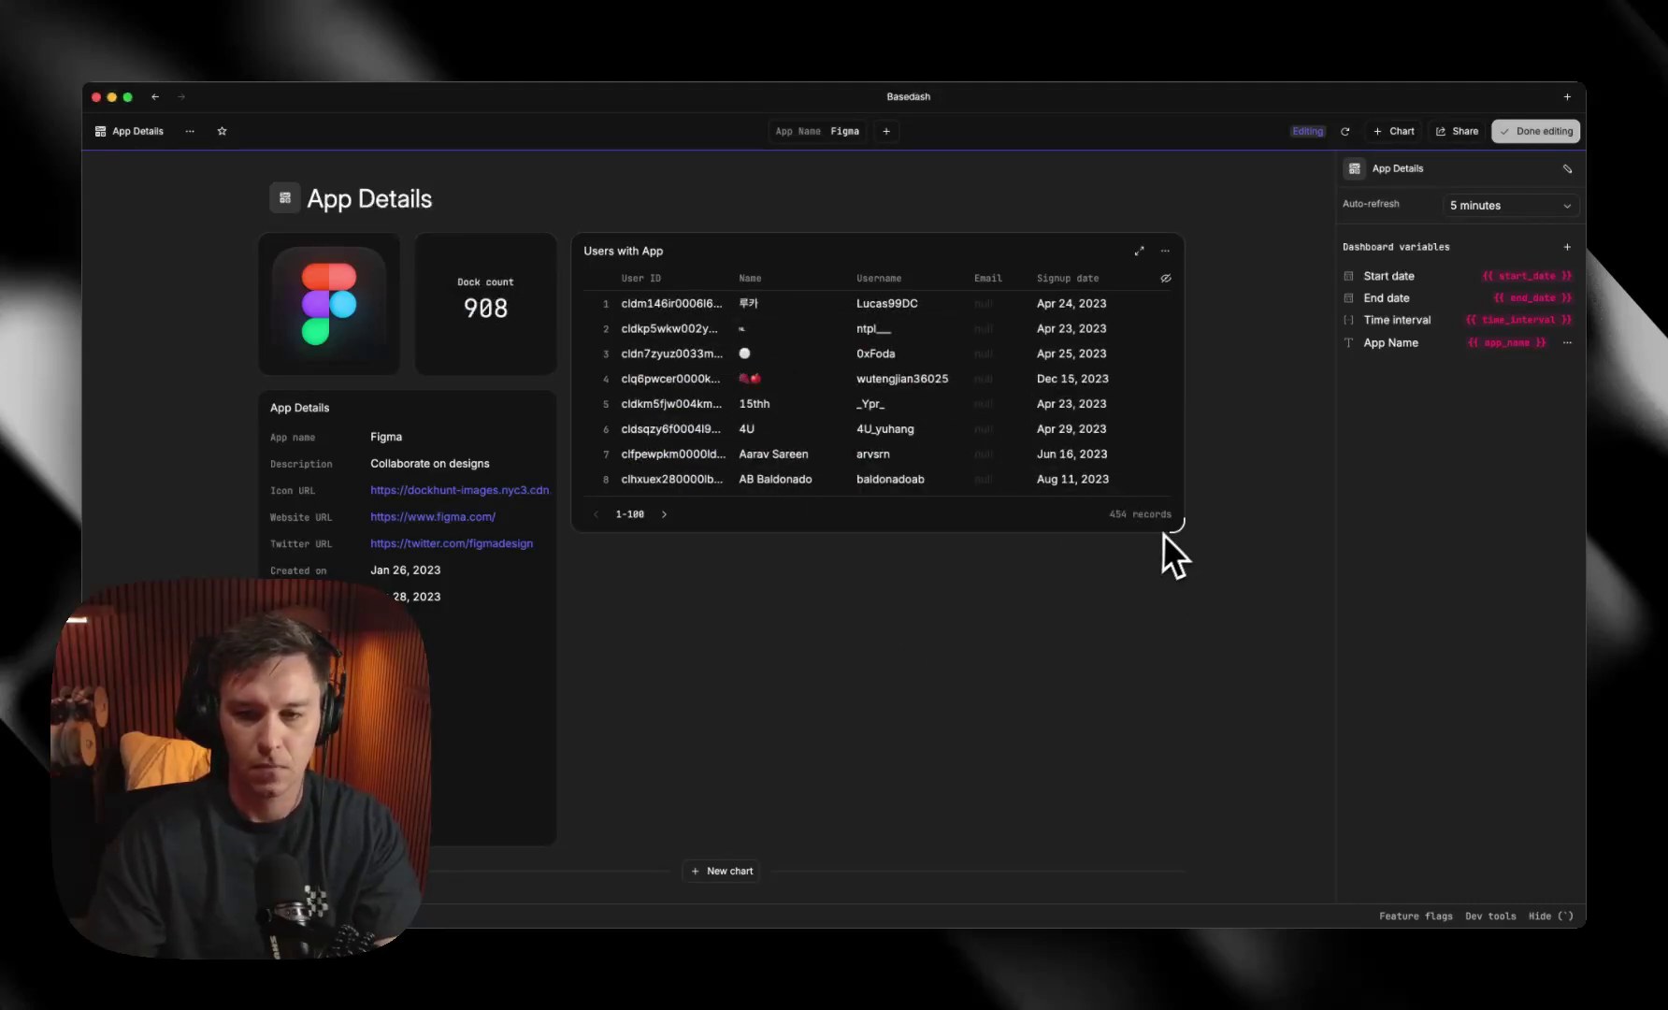
Step: Extend the Users with App table down to the App Details card's lower edge and finish editing the dashboard
{"action": "left_click_drag", "start_coordinate": [1188, 790], "coordinate": [1185, 846]}
{"action": "key", "text": "Escape"}
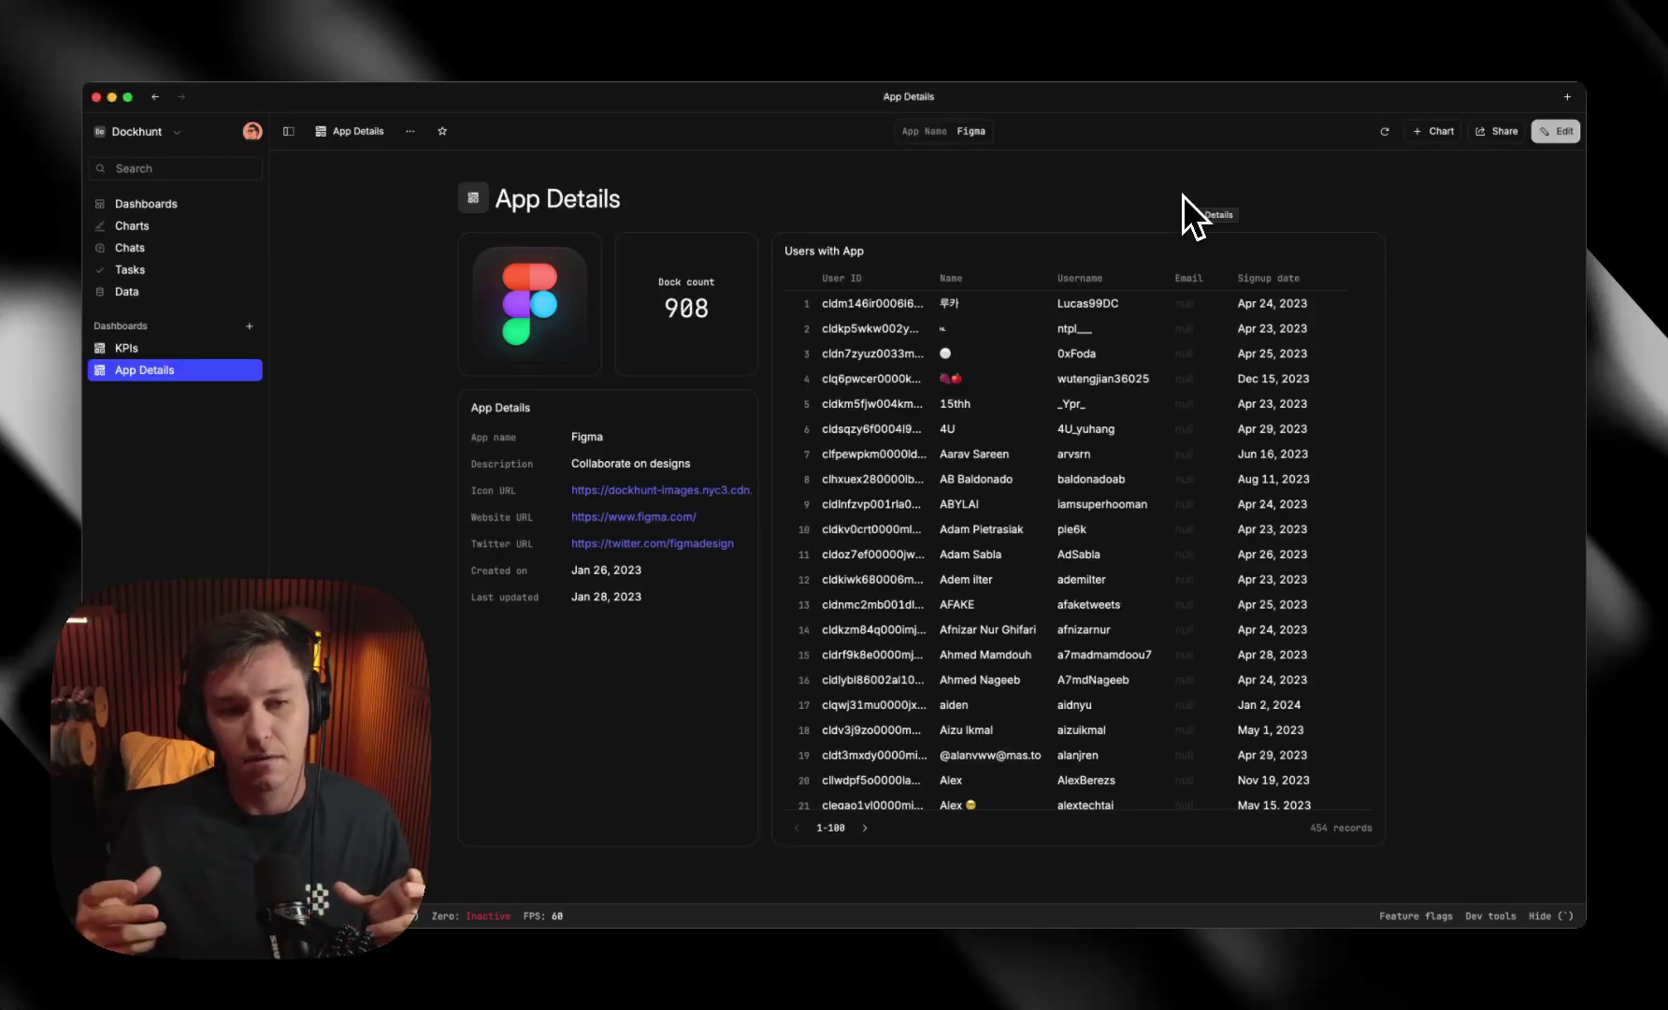
Step: Open the catalogue for adding a data source and browse the available database and engineering connectors
{"action": "key", "text": "super+k"}
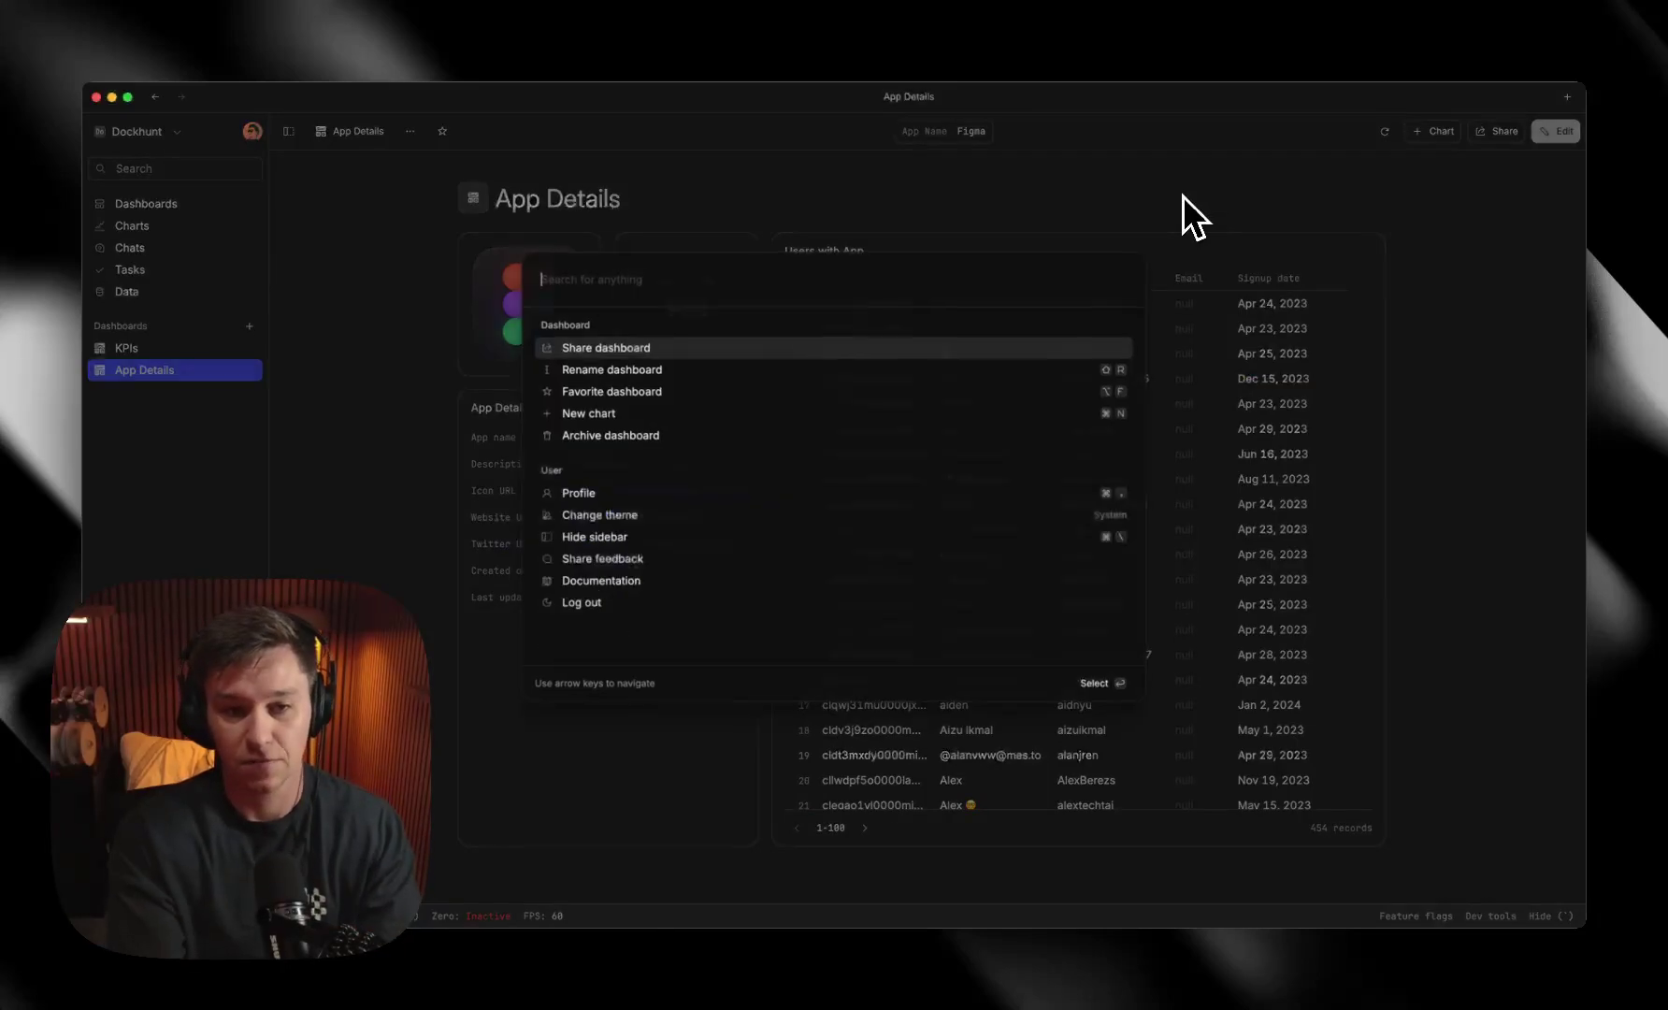
{"action": "type", "text": "data"}
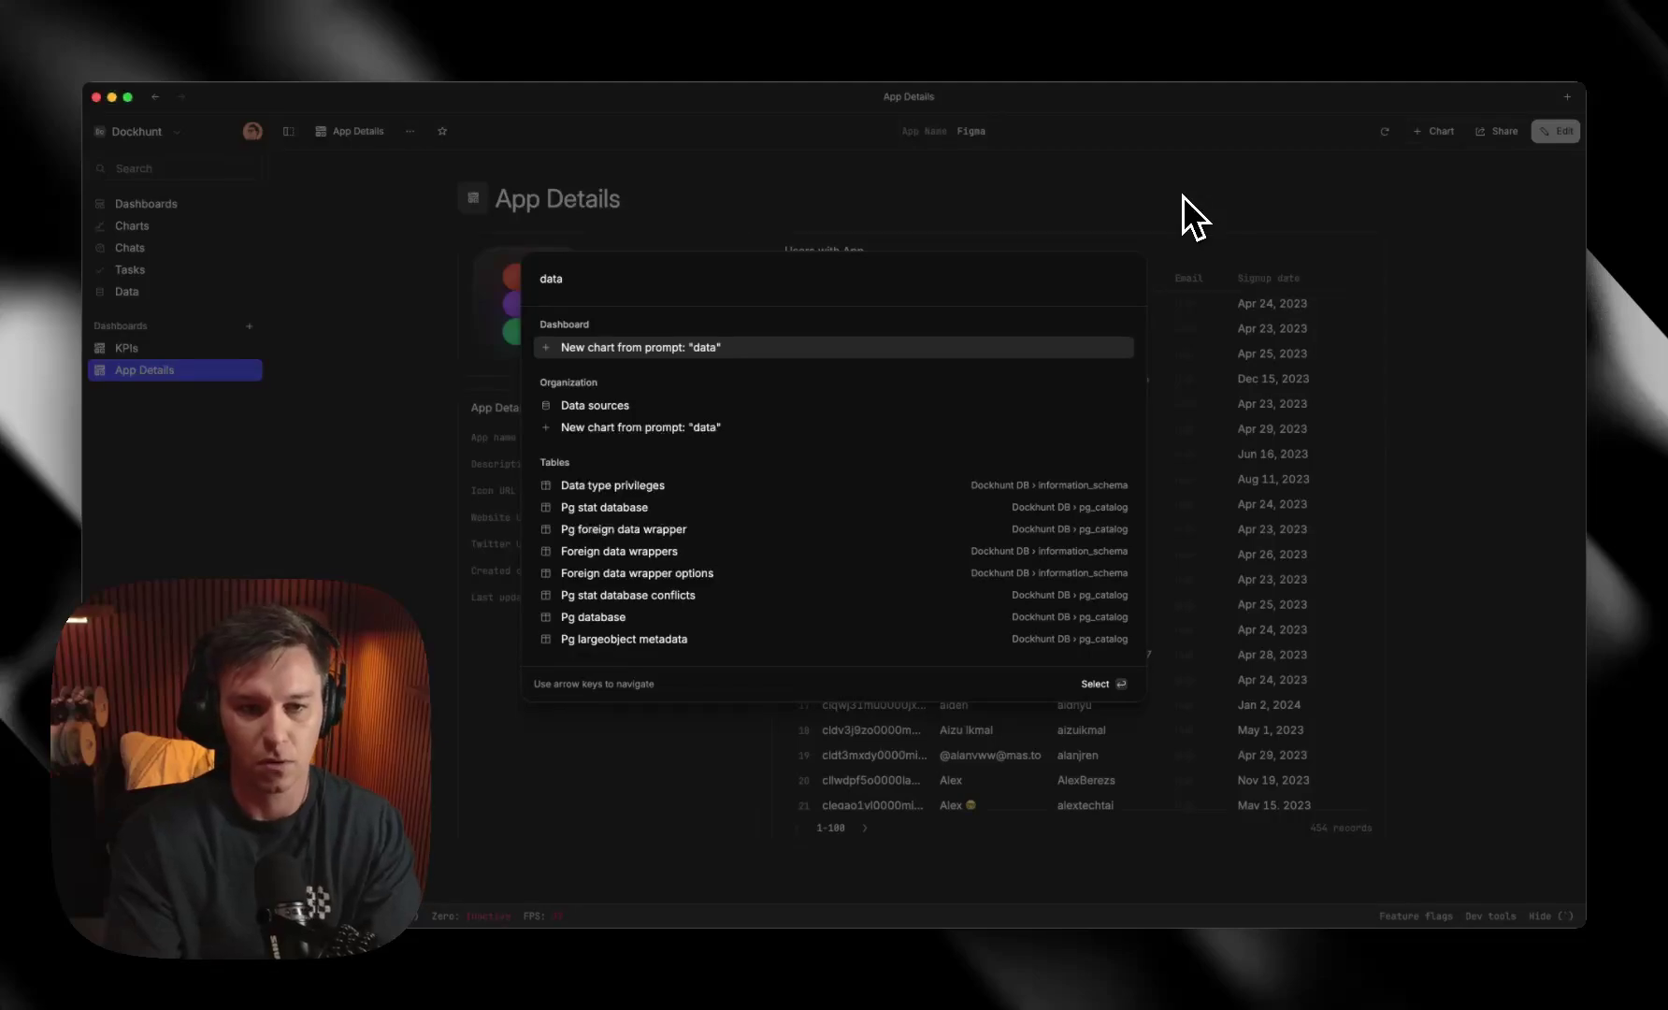
{"action": "key", "text": "Down"}
{"action": "key", "text": "Down"}
{"action": "key", "text": "Up"}
{"action": "key", "text": "Return"}
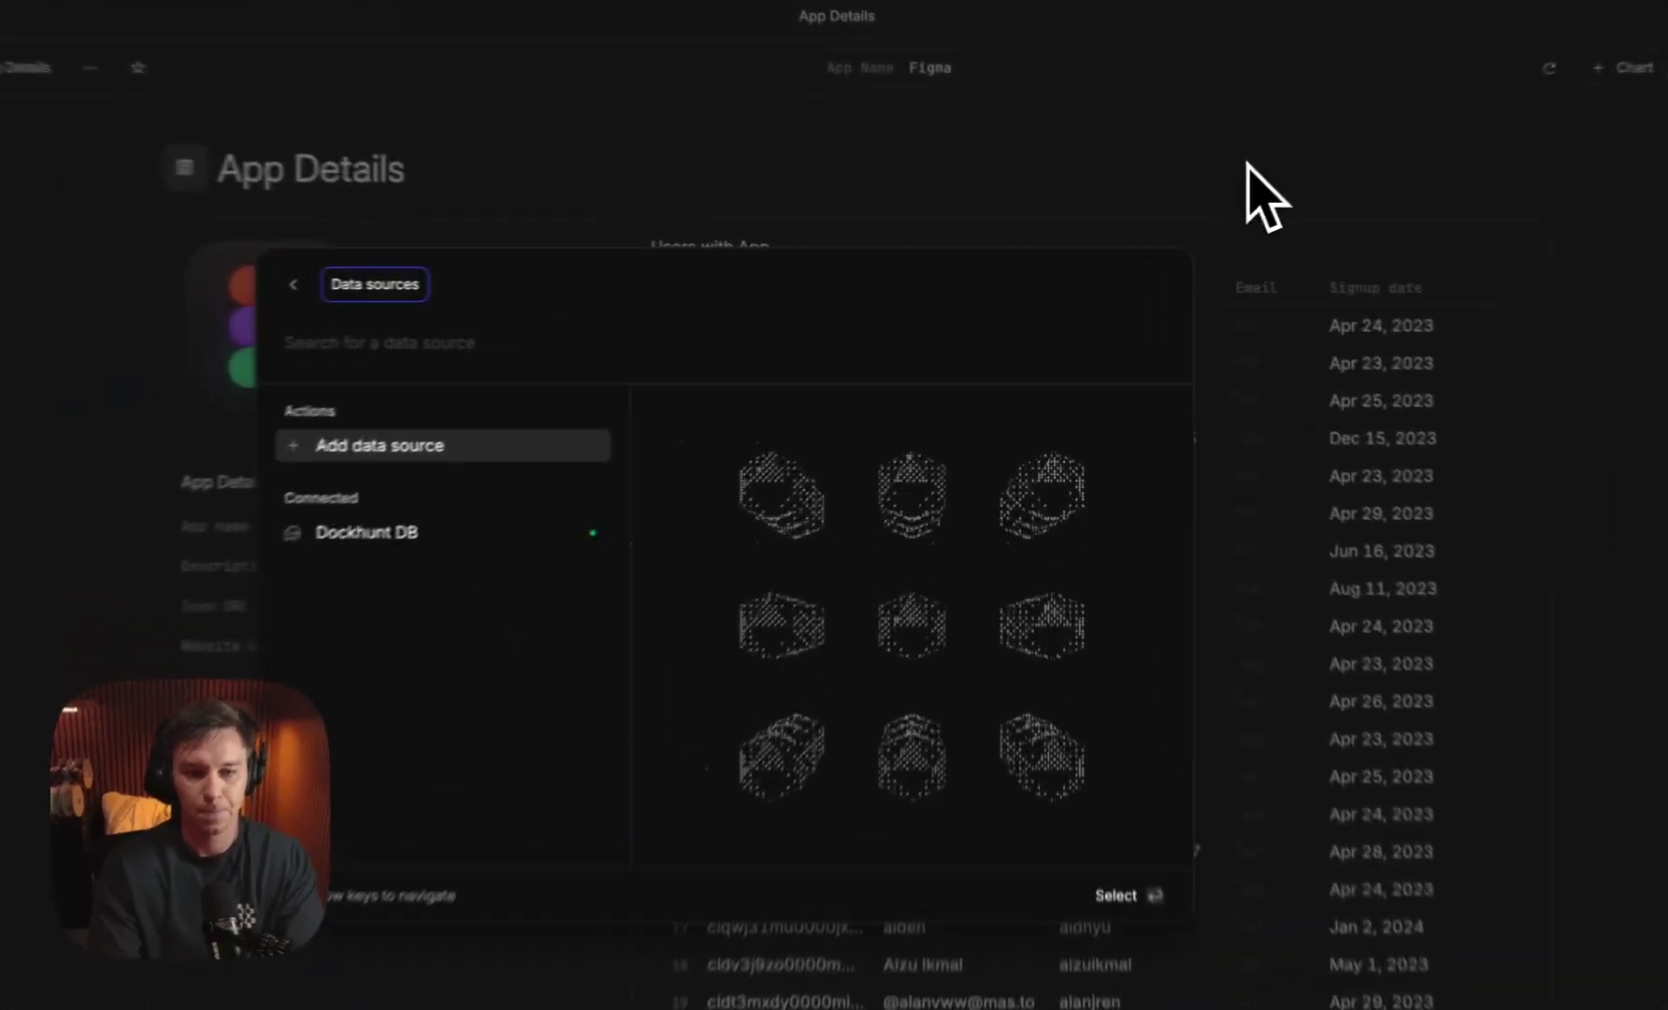
{"action": "key", "text": "Return"}
{"action": "scroll", "coordinate": [720, 636], "scroll_direction": "down", "scroll_amount": 15}
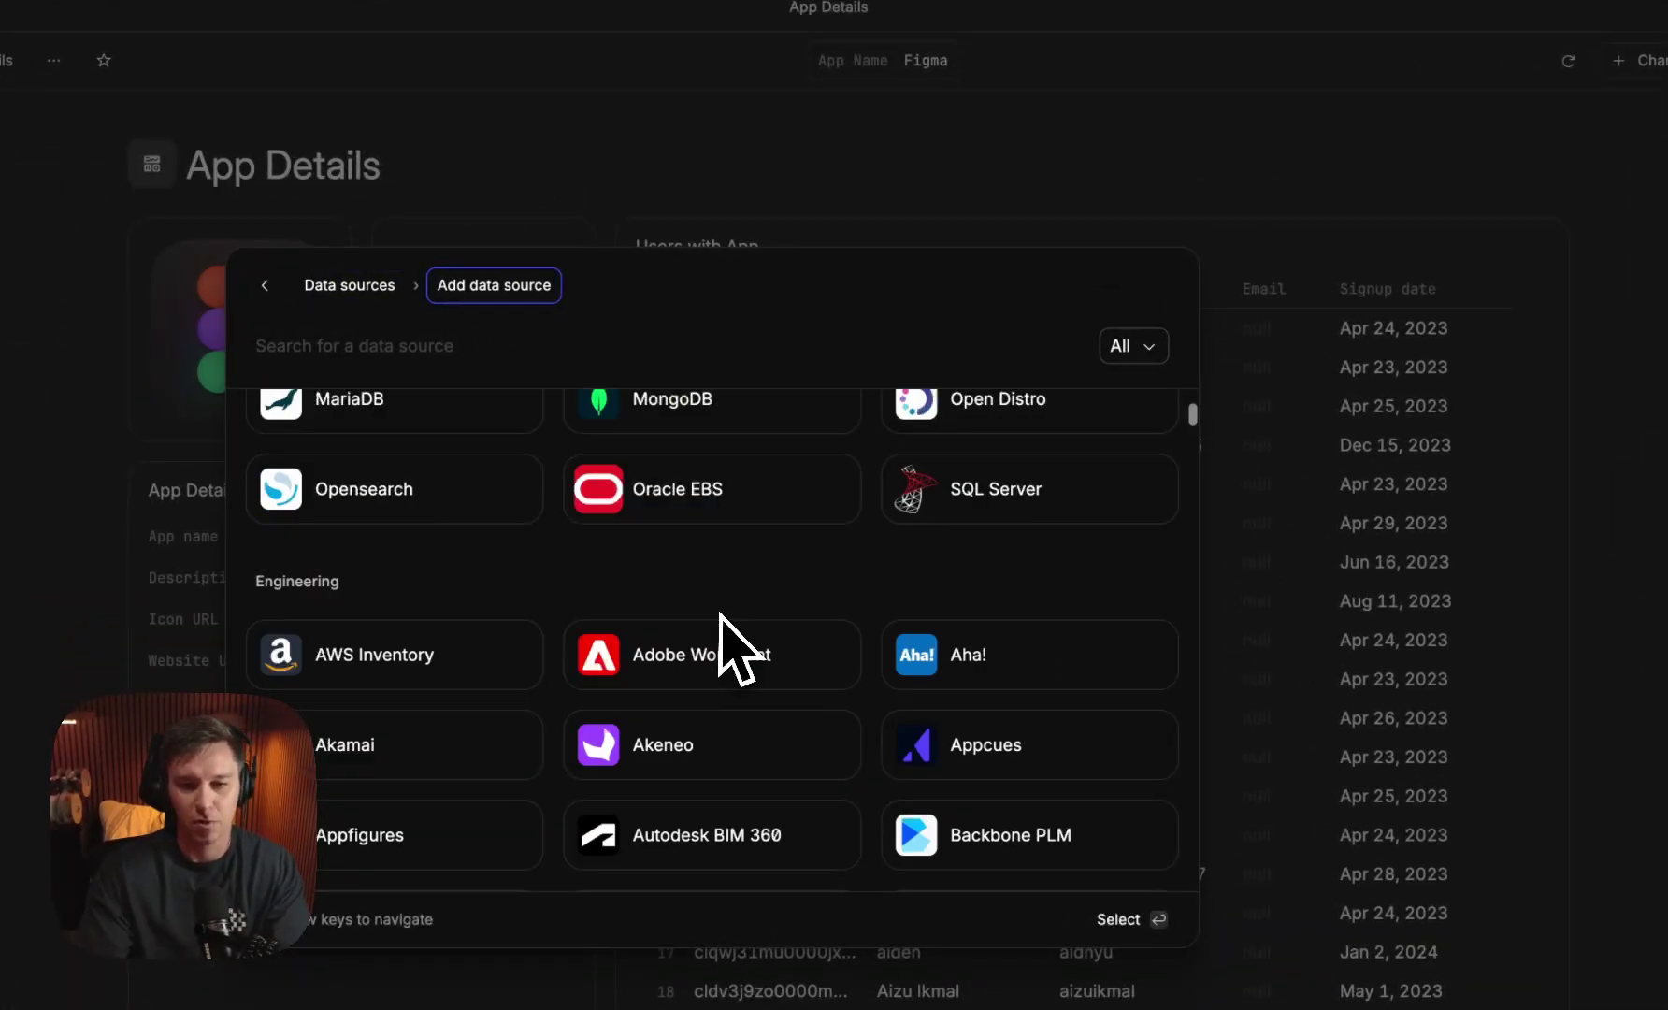
{"action": "scroll", "coordinate": [715, 645], "scroll_direction": "down", "scroll_amount": 10}
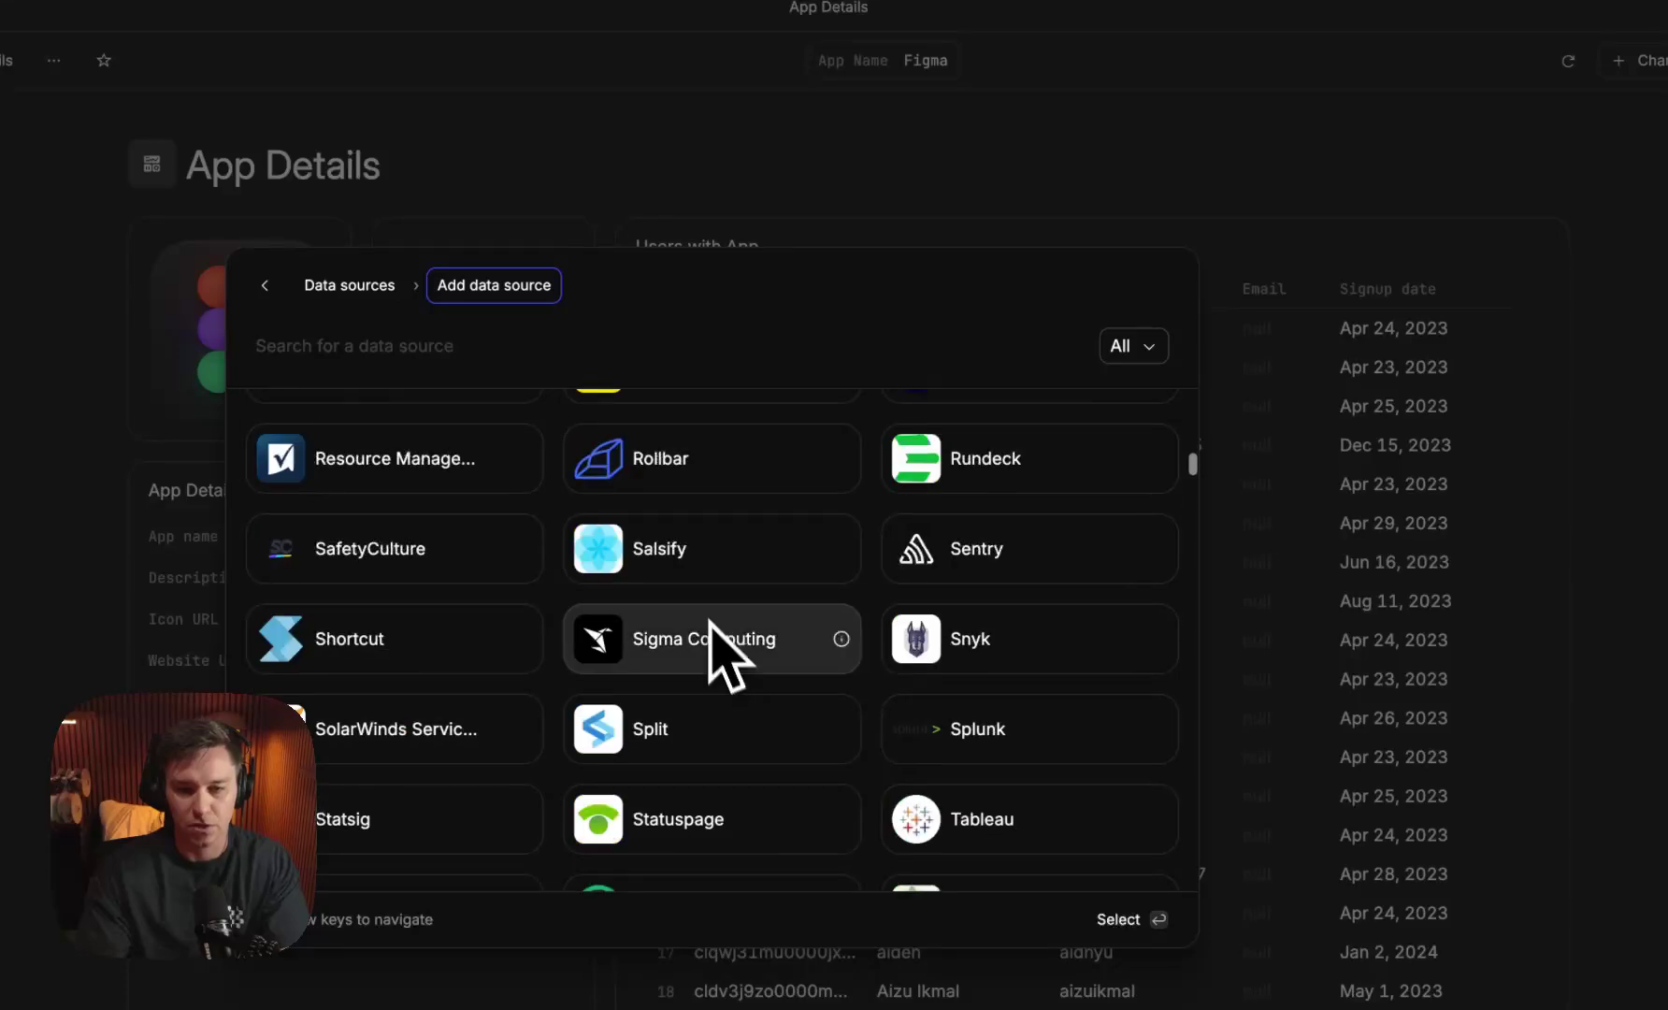
{"action": "scroll", "coordinate": [696, 561], "scroll_direction": "up", "scroll_amount": 6}
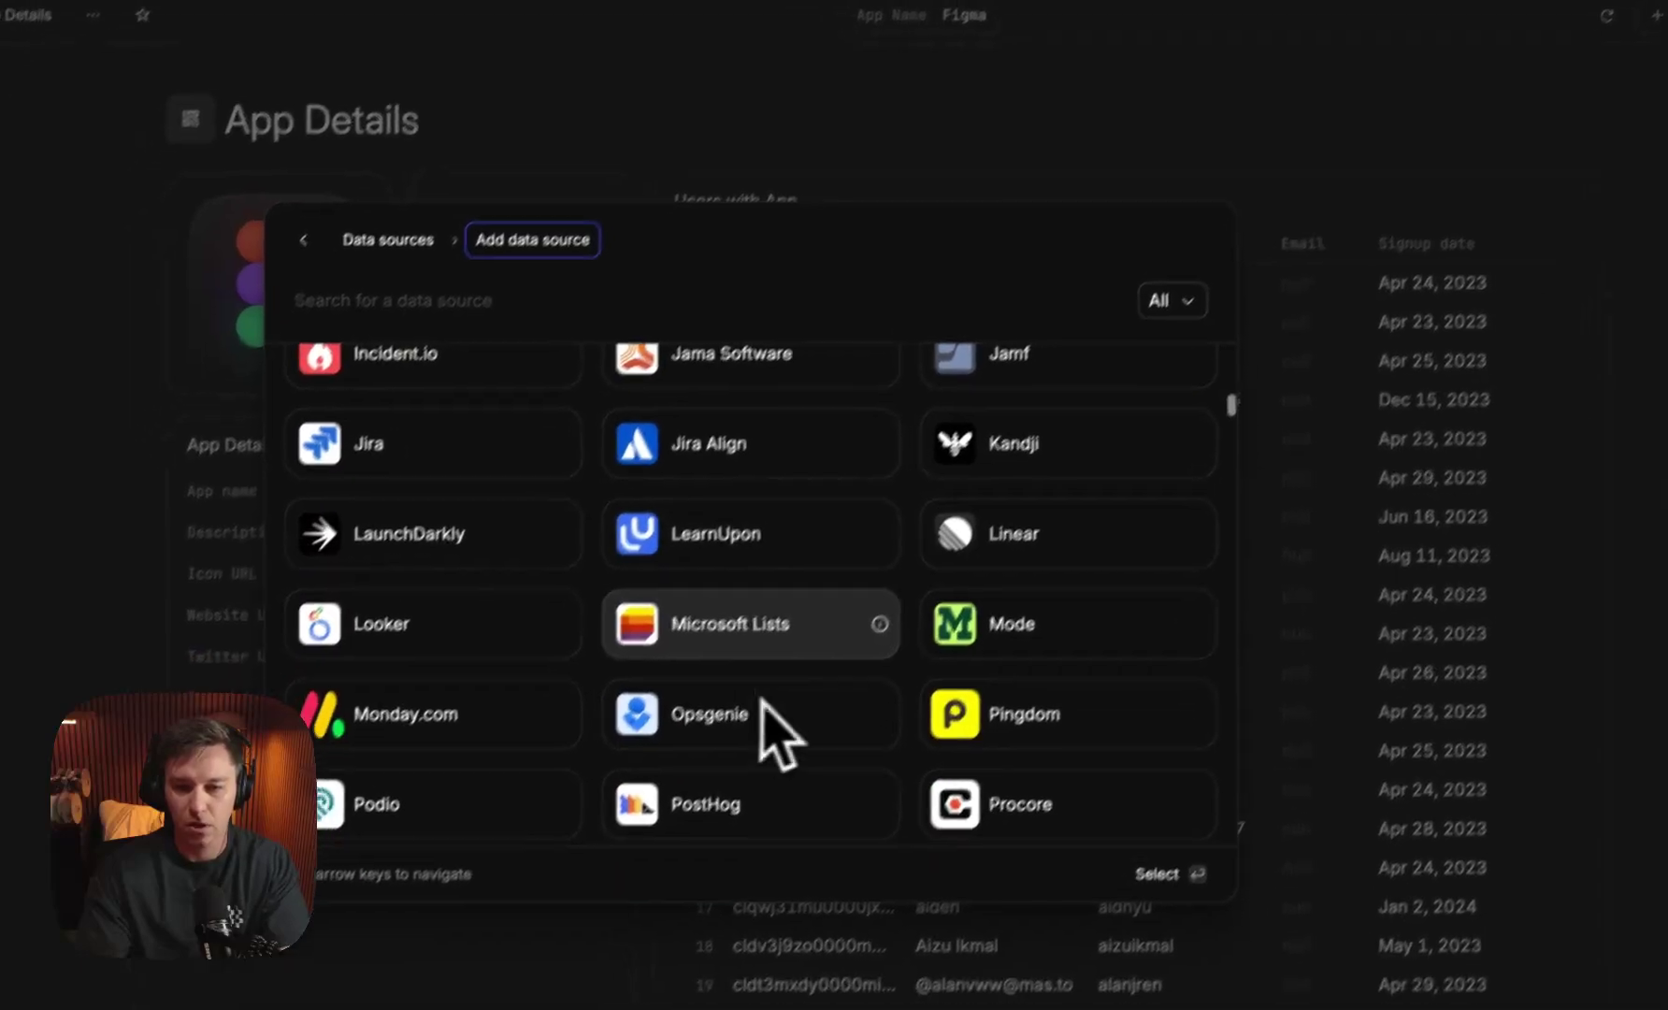
{"action": "scroll", "coordinate": [762, 710], "scroll_direction": "down", "scroll_amount": 6}
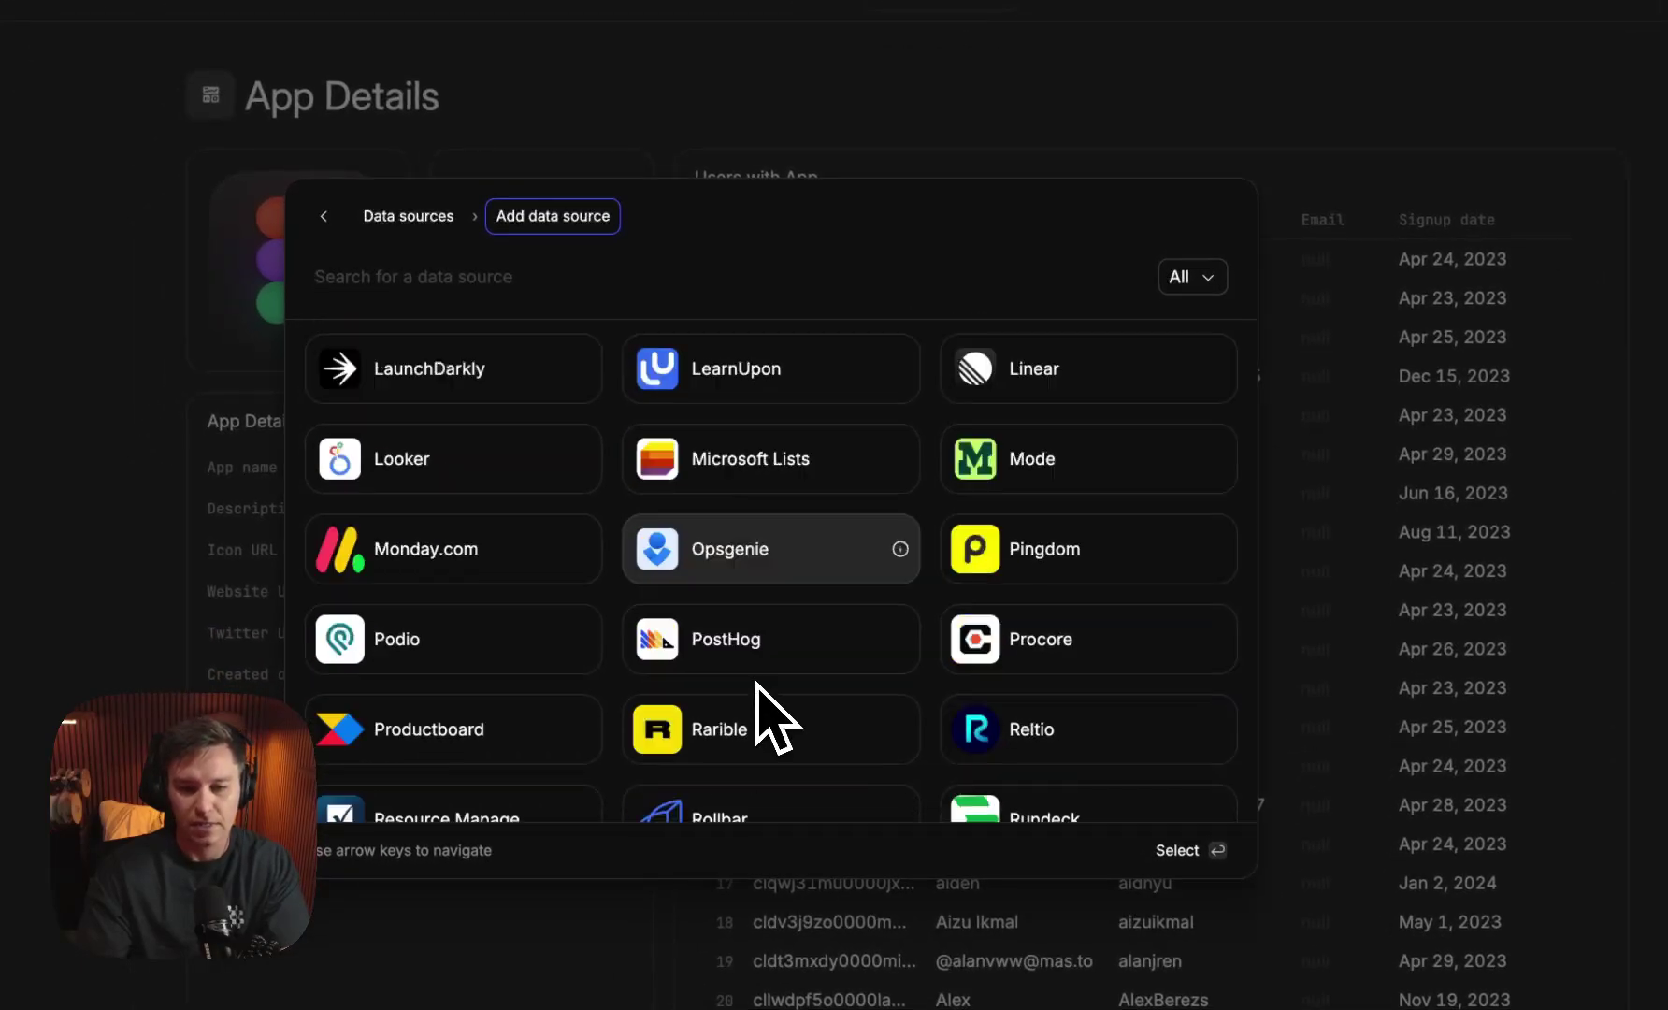
{"action": "scroll", "coordinate": [655, 584], "scroll_direction": "down", "scroll_amount": 3}
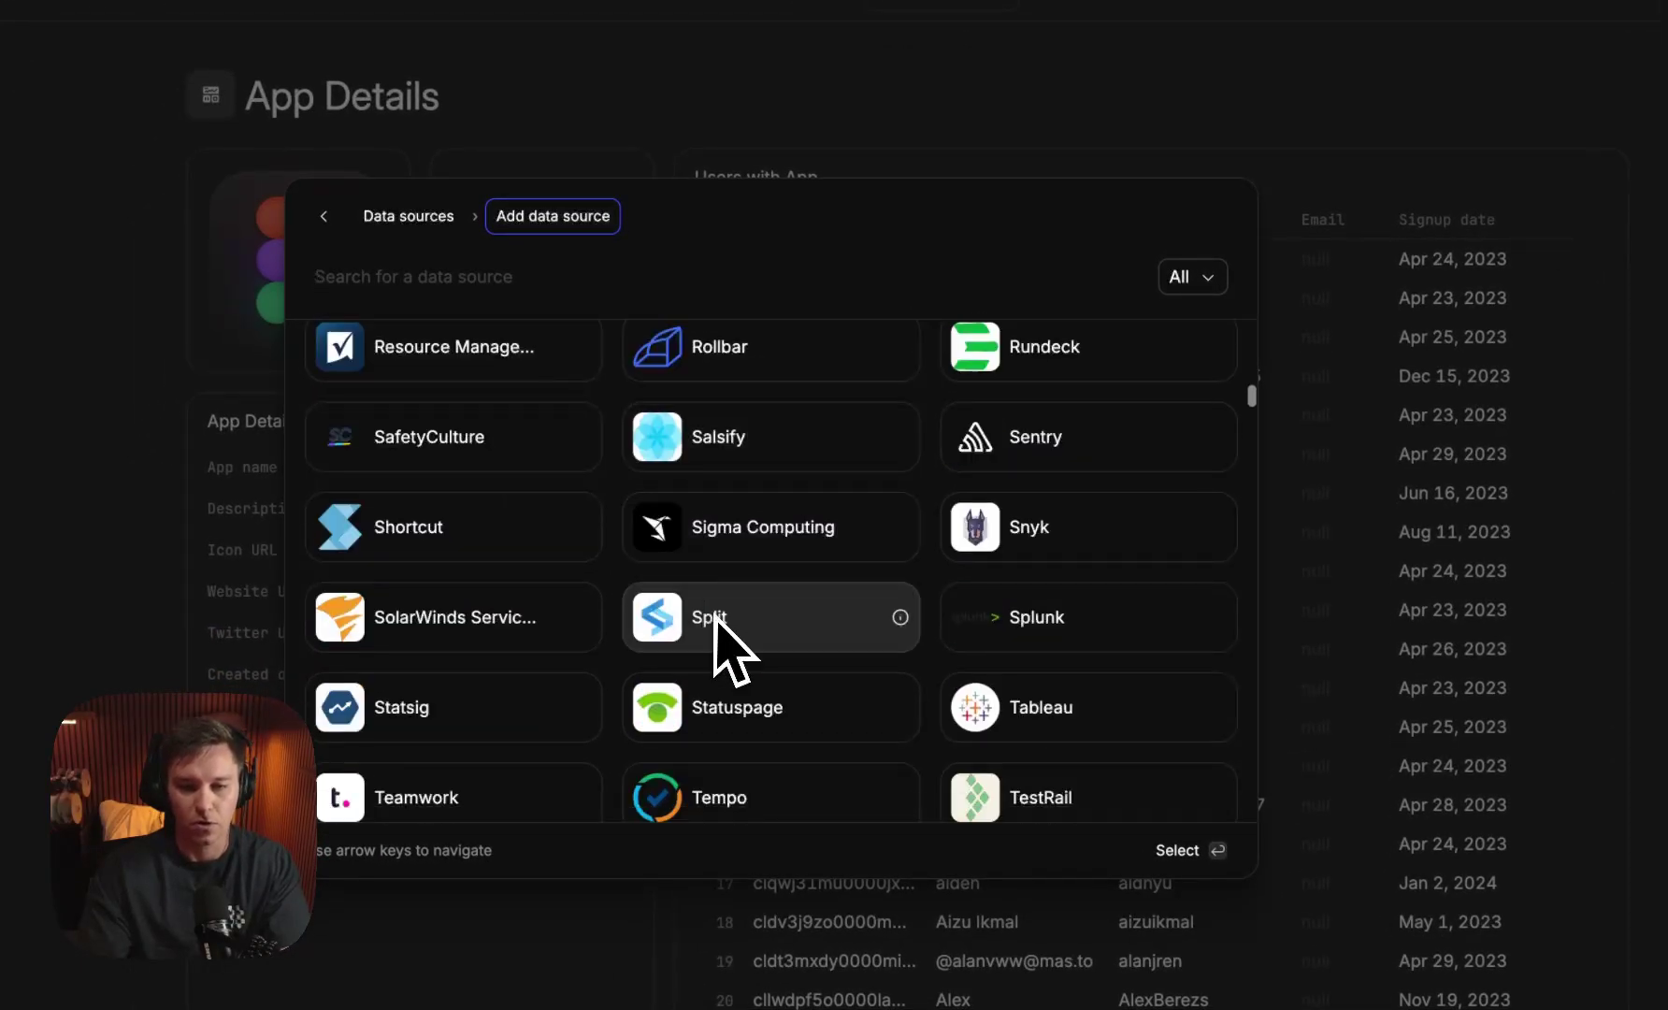
Step: Filter the data source catalogue by Events and then Marketing, look through the Marketing connectors, and close the catalogue
{"action": "left_click", "coordinate": [1213, 275]}
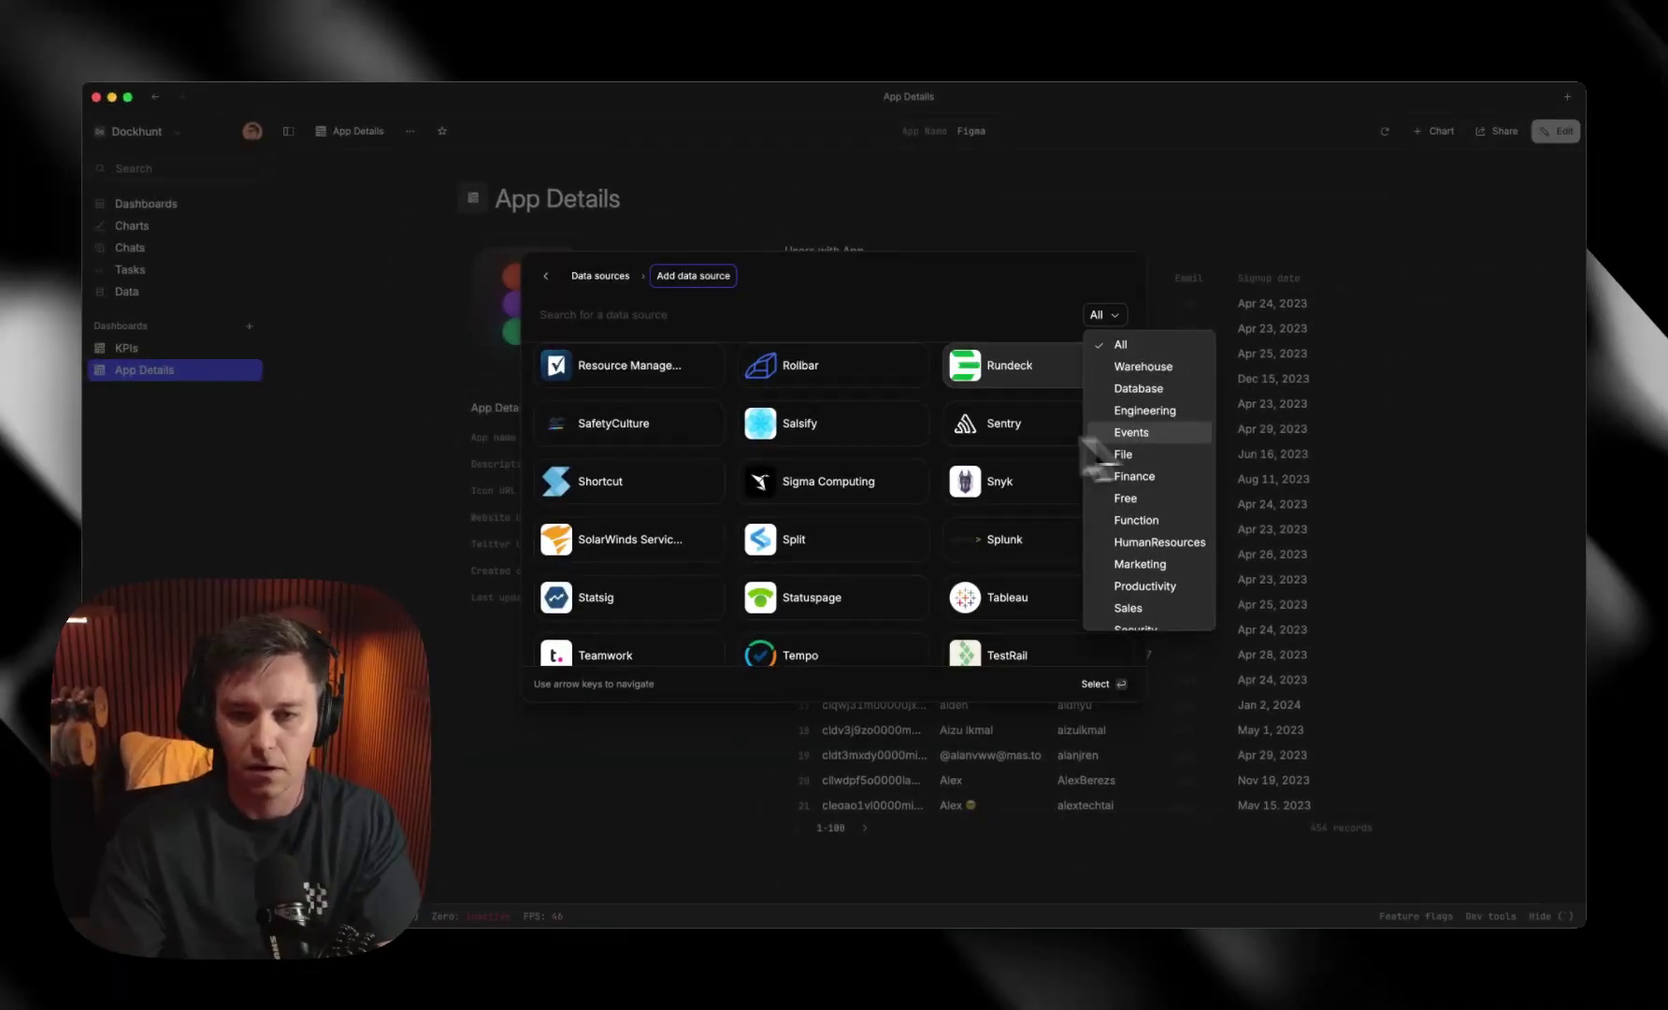
{"action": "left_click", "coordinate": [1121, 432]}
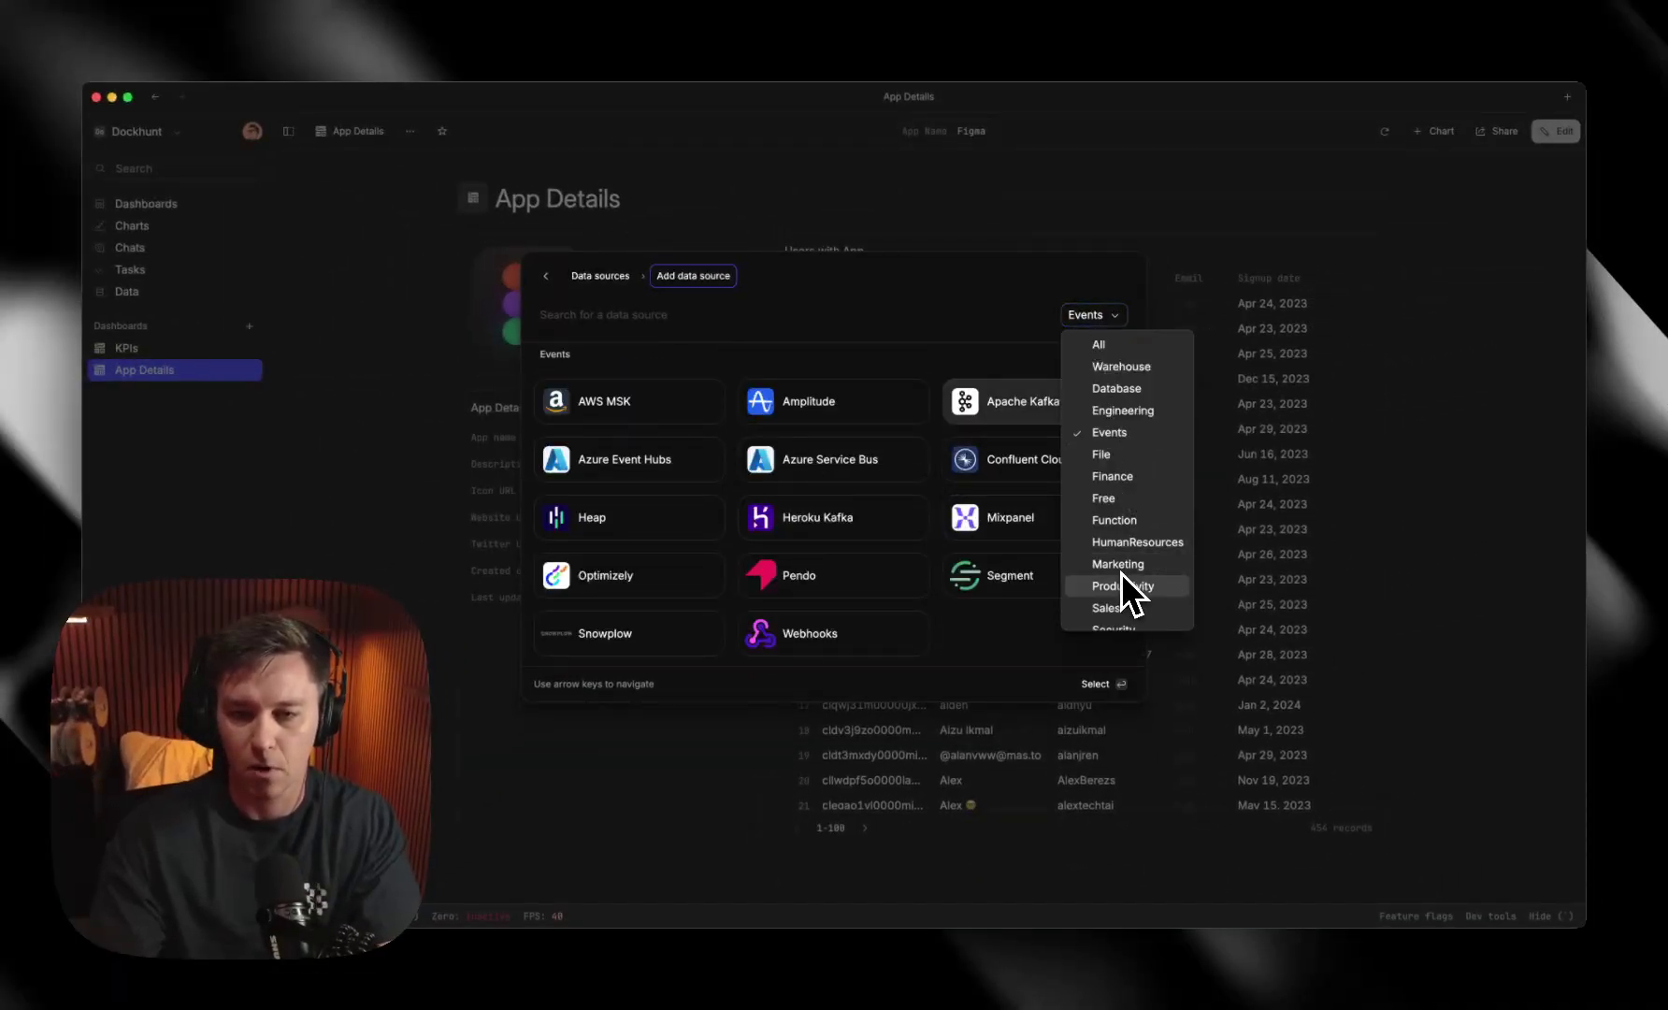
{"action": "left_click", "coordinate": [1121, 566]}
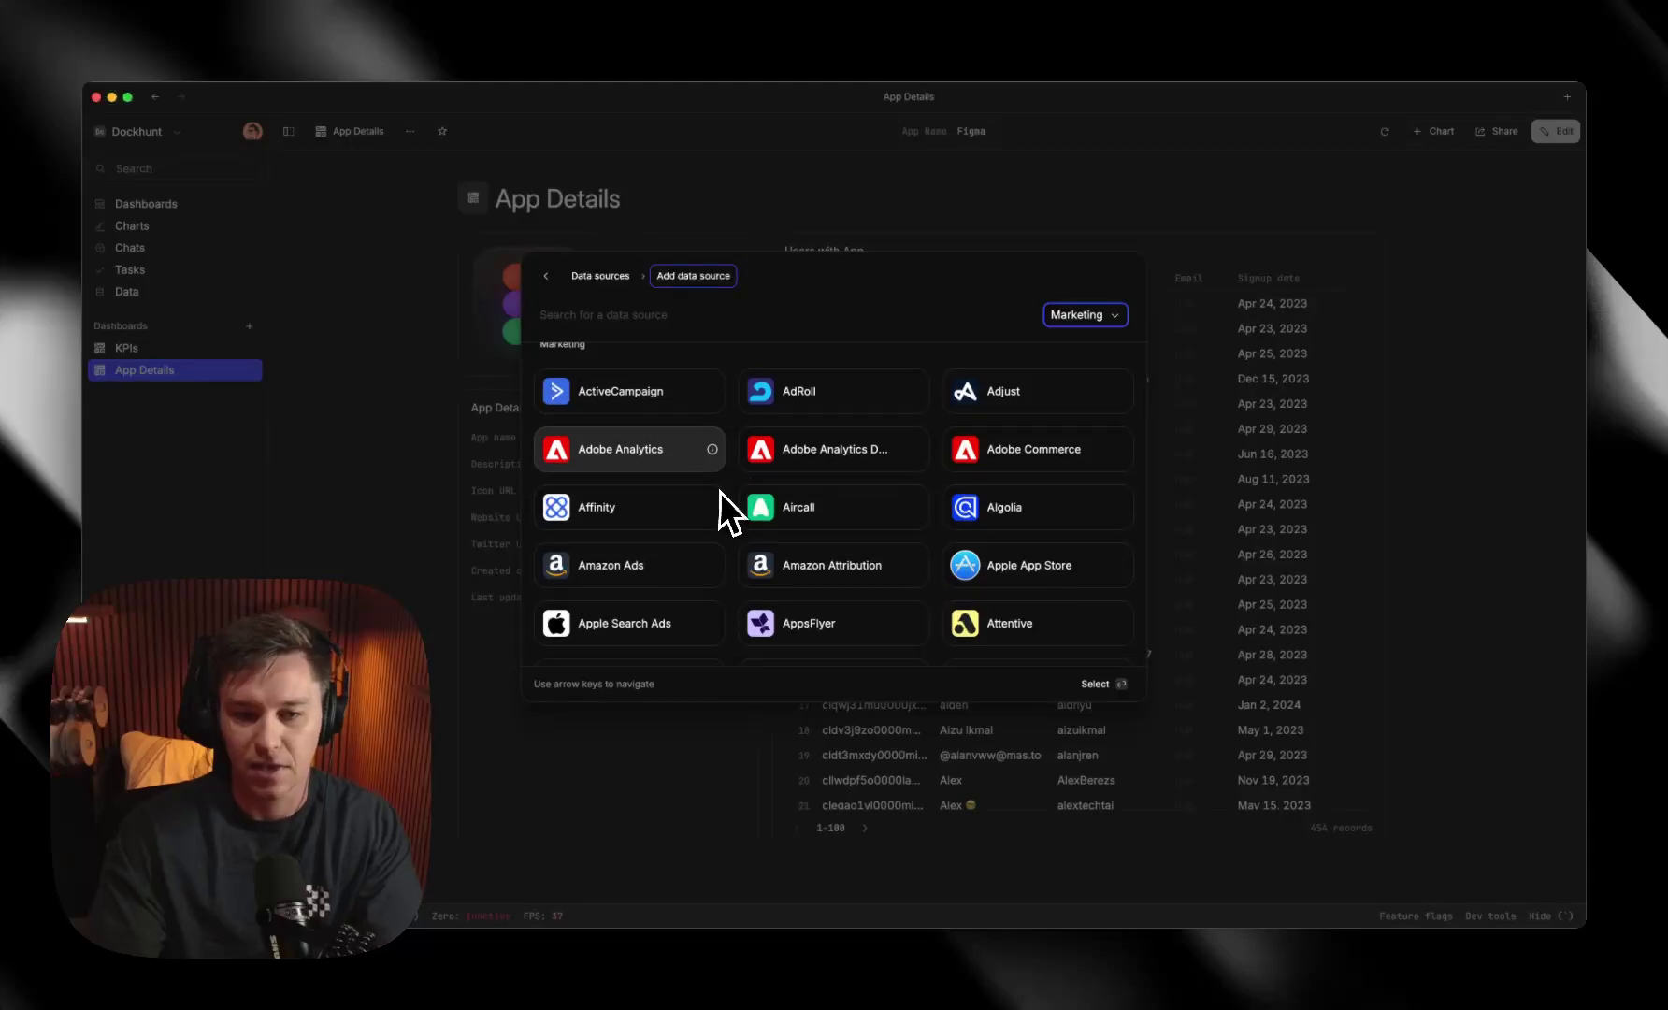
{"action": "scroll", "coordinate": [783, 525], "scroll_direction": "down", "scroll_amount": 8}
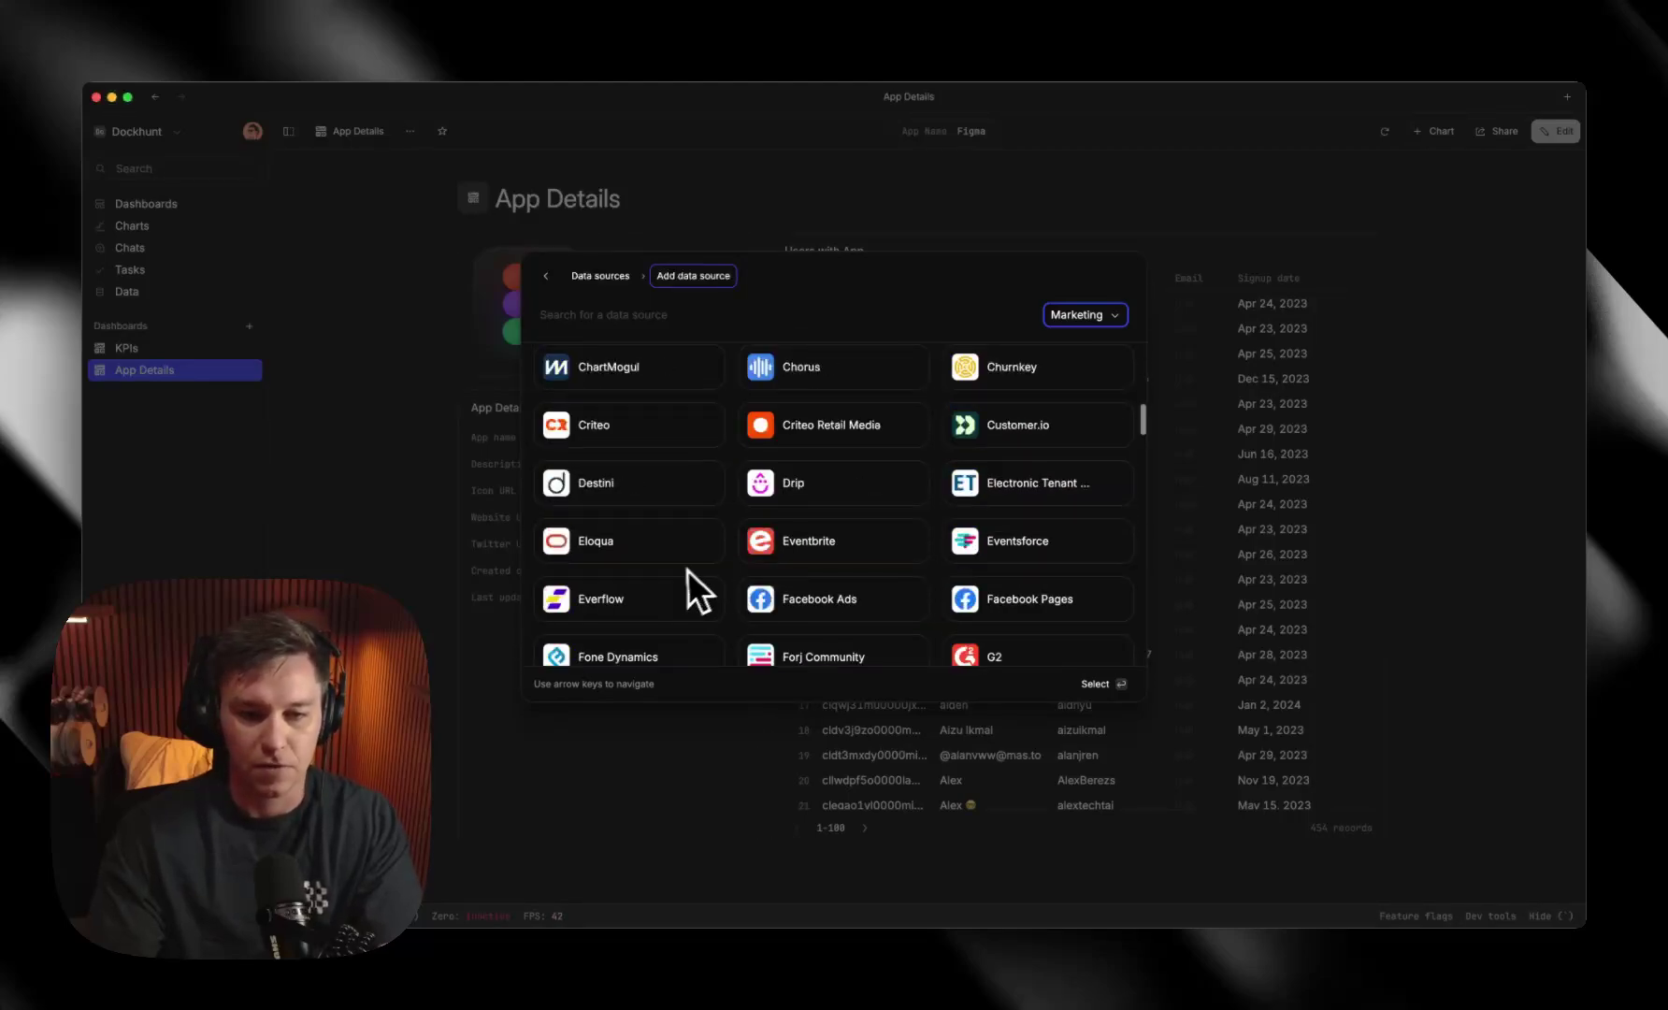
{"action": "scroll", "coordinate": [800, 556], "scroll_direction": "down", "scroll_amount": 3}
{"action": "scroll", "coordinate": [864, 534], "scroll_direction": "up", "scroll_amount": 12}
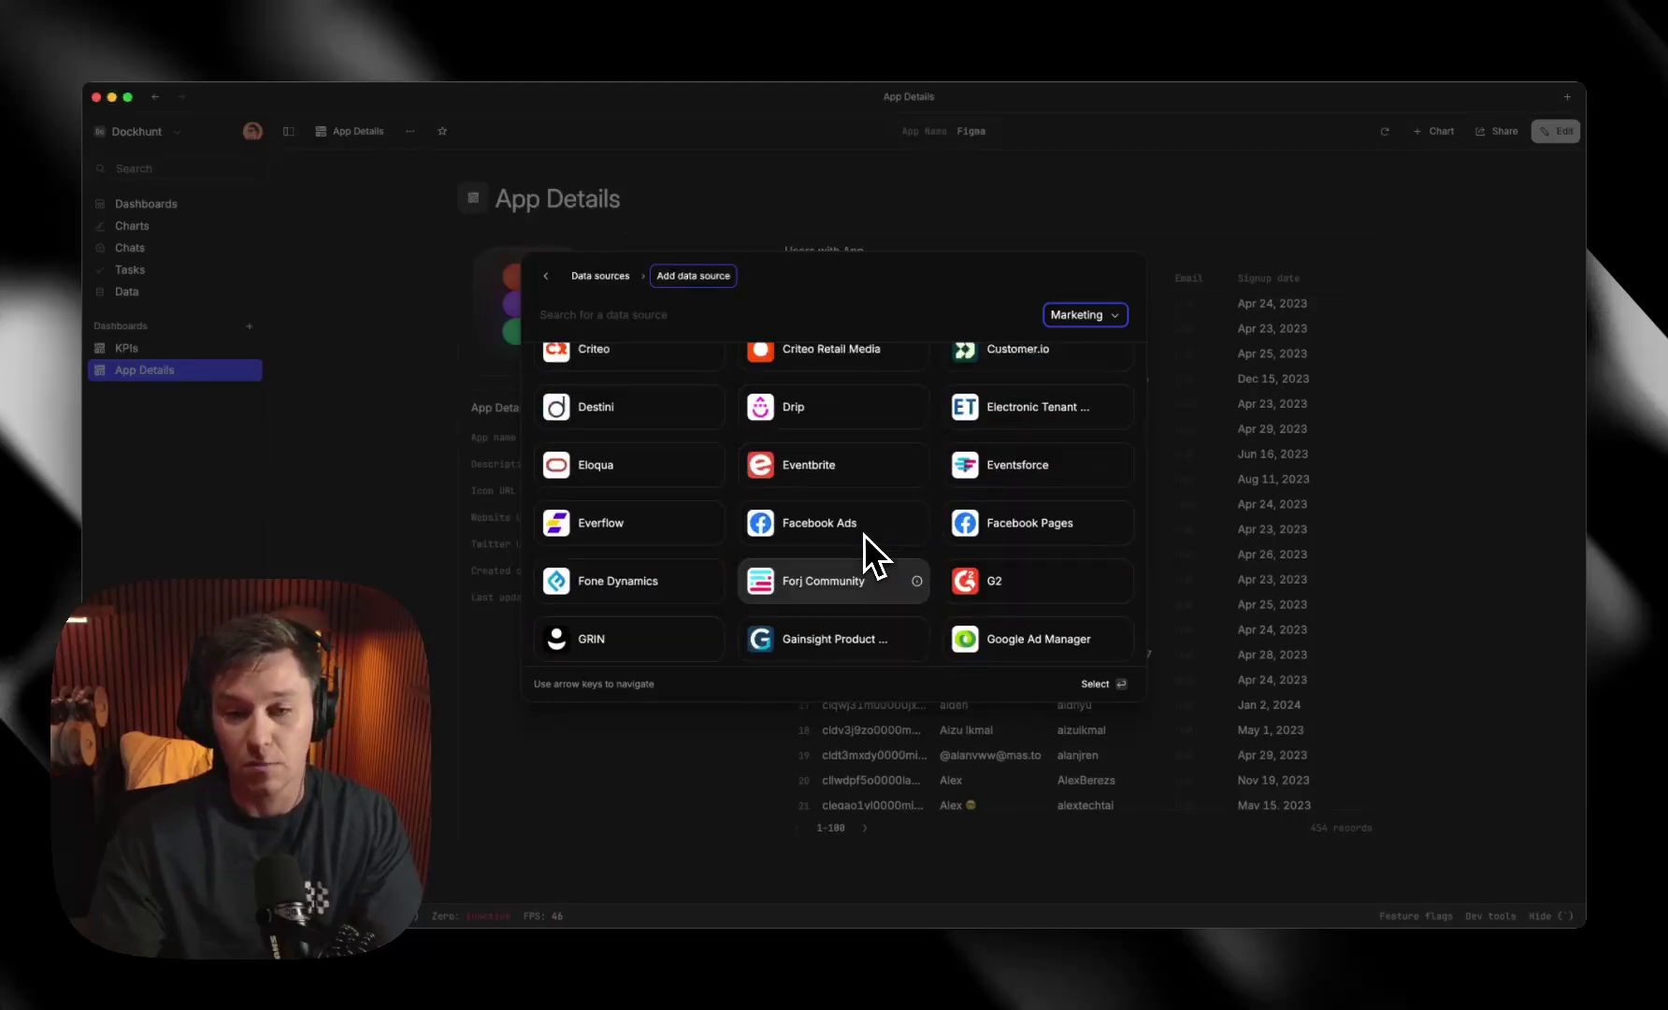
{"action": "left_click", "coordinate": [835, 198]}
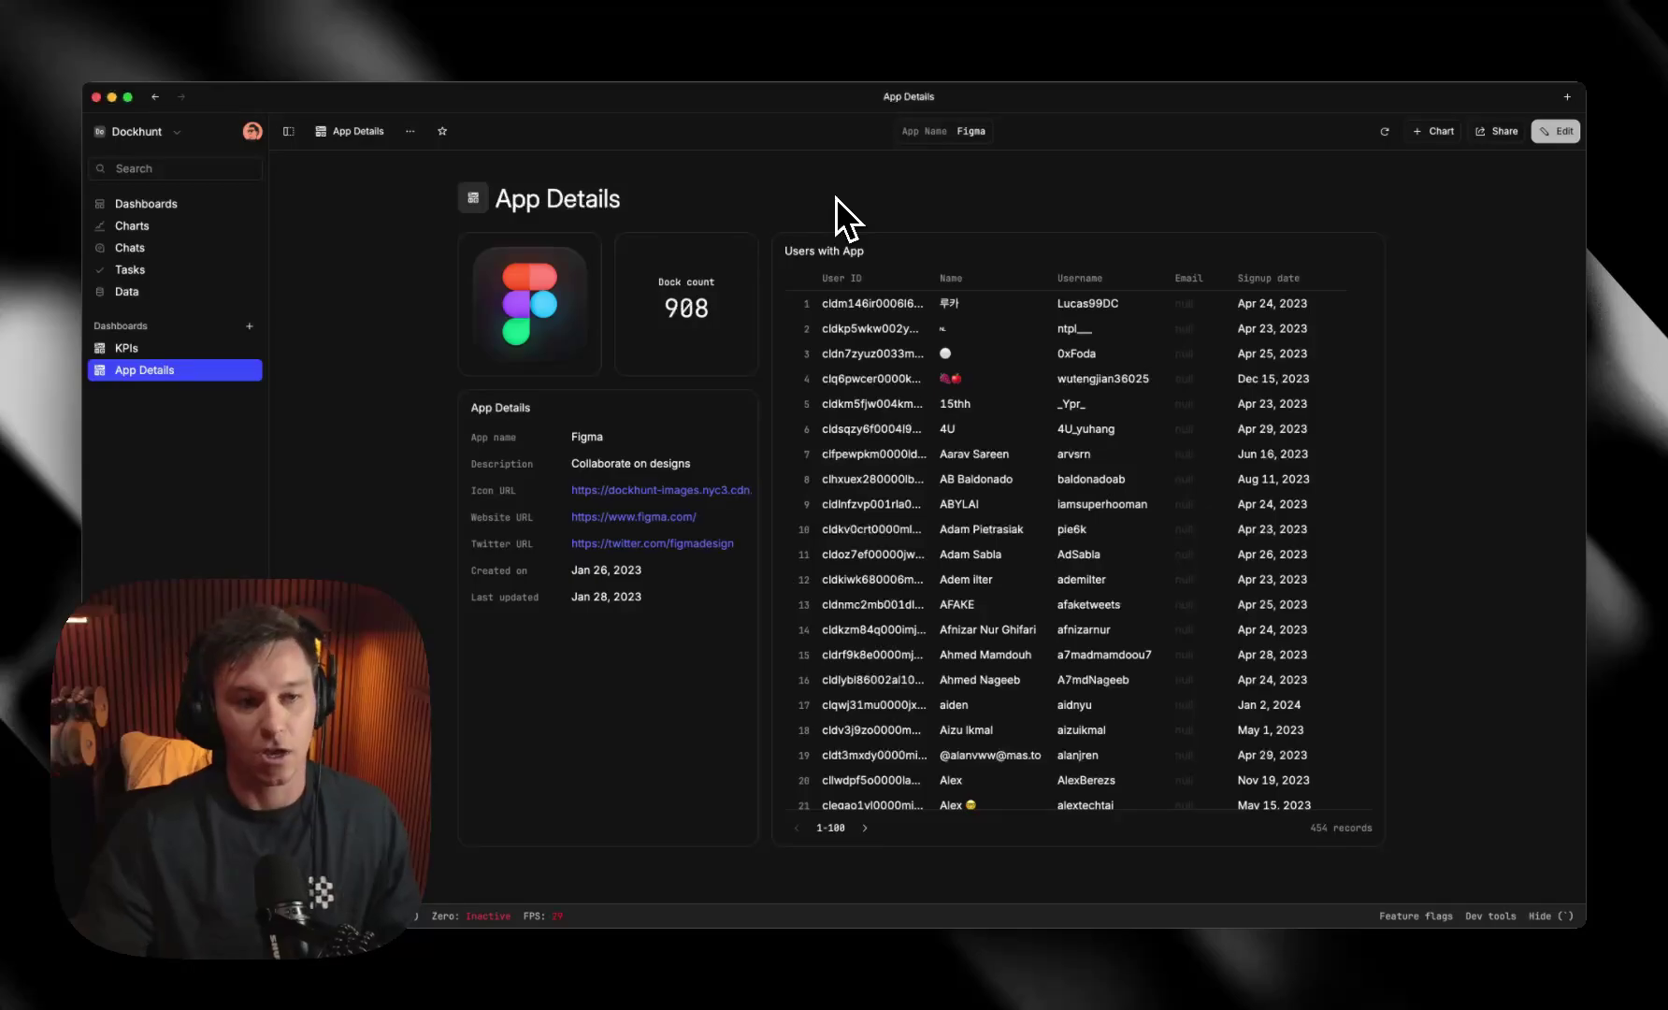